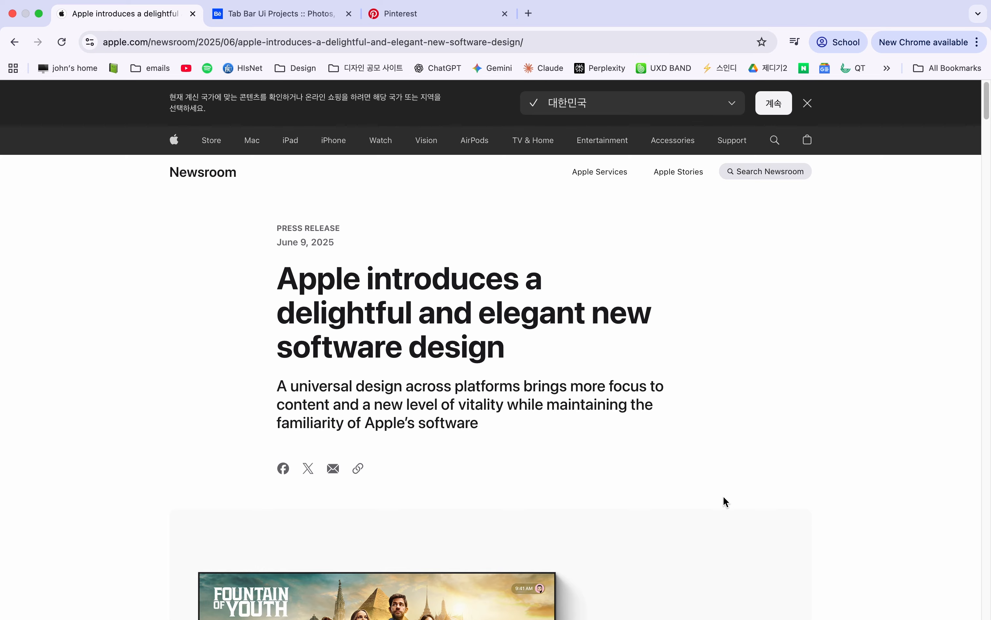
Step: Read the Apple newsroom article on Liquid Glass, examining its tab bar video and the animated examples of the new material
scroll(724, 498, down, 10)
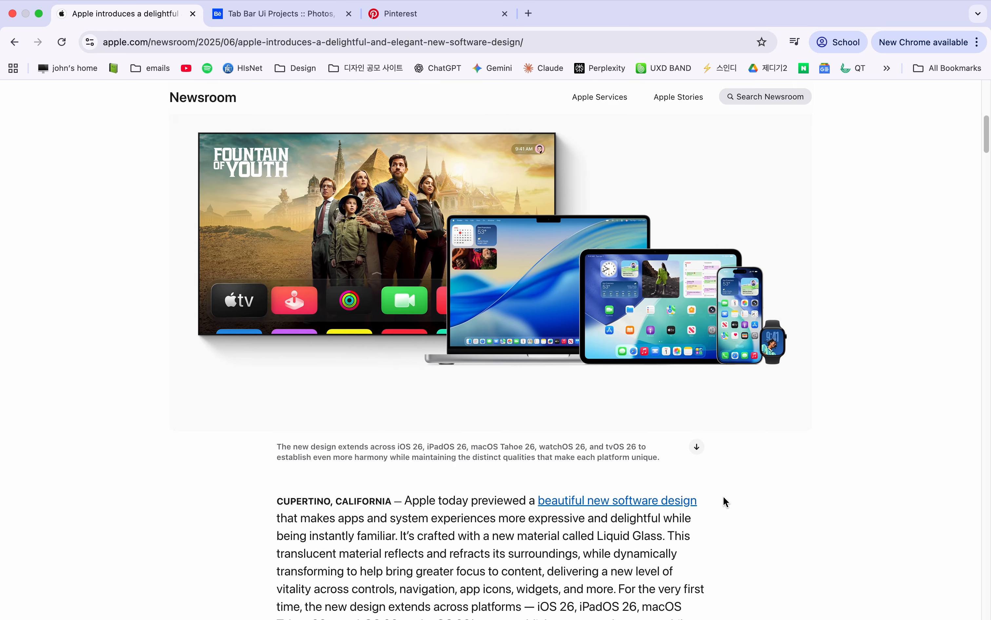
scroll(724, 498, down, 15)
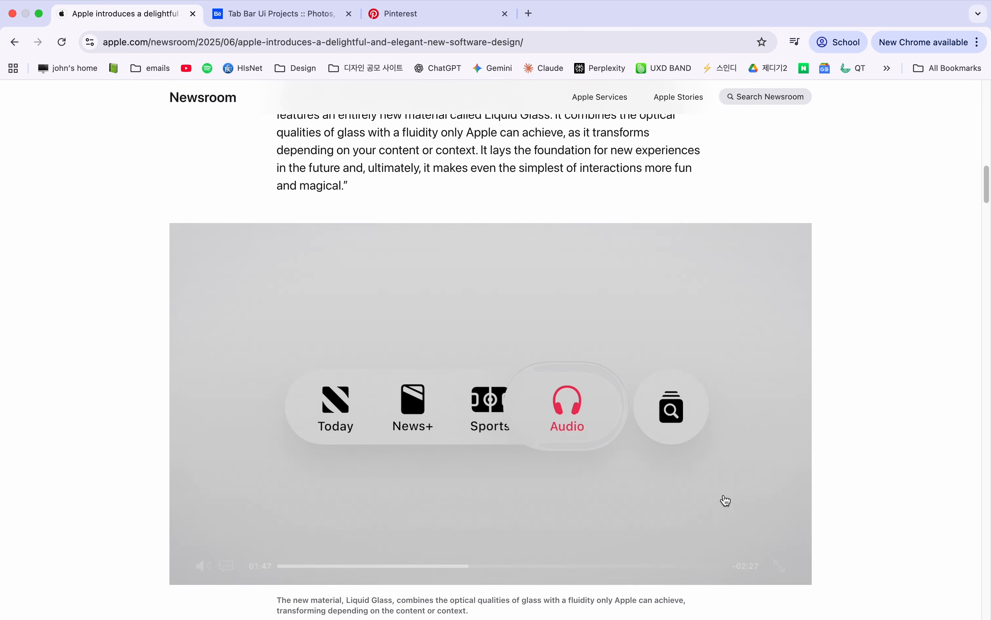
scroll(725, 498, down, 3)
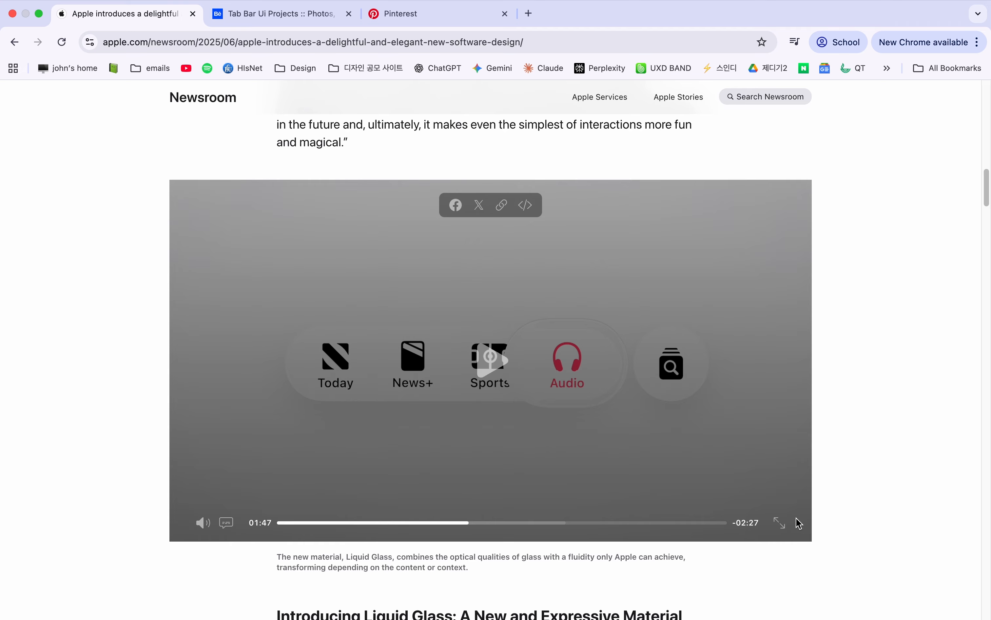
scroll(850, 552, down, 3)
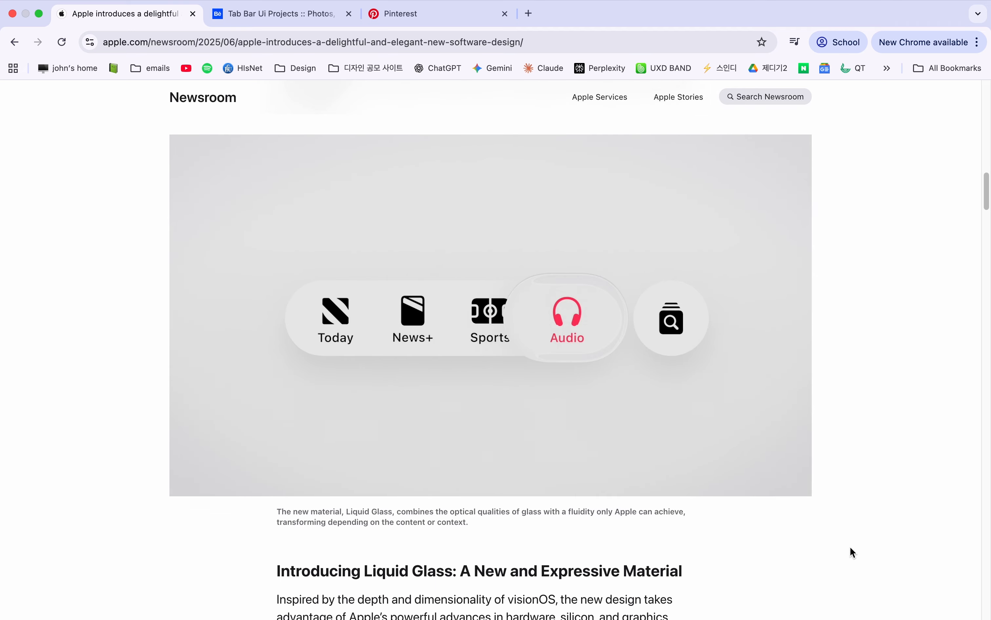
scroll(851, 548, down, 3)
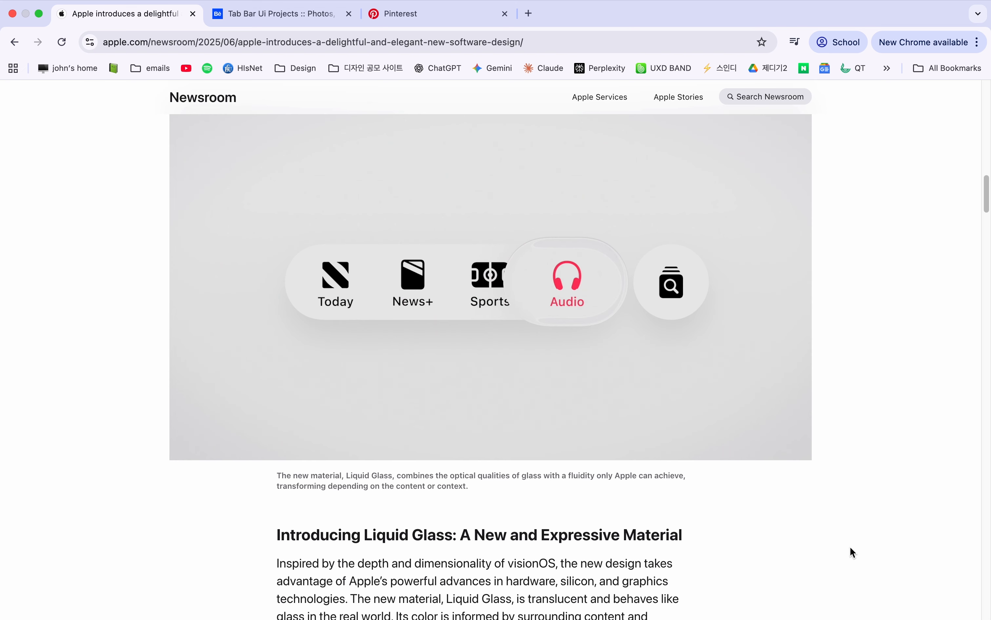
scroll(854, 552, down, 4)
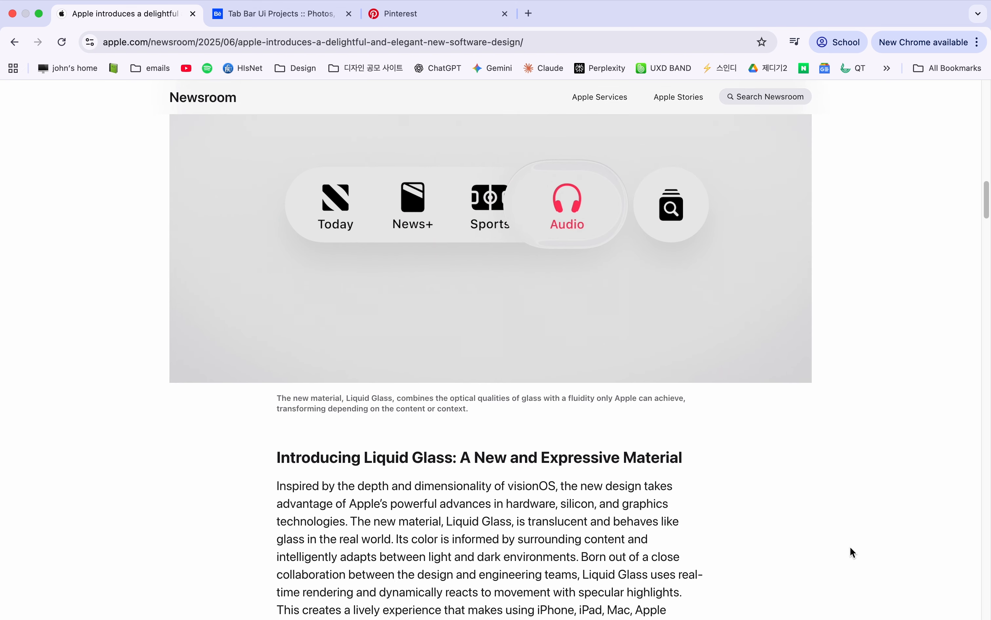
scroll(851, 548, down, 3)
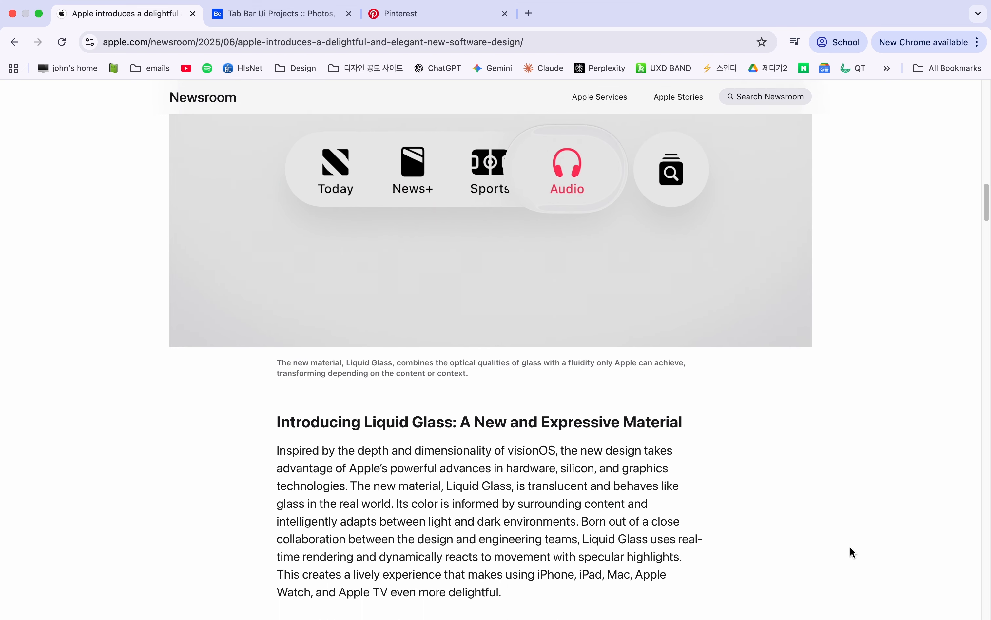
scroll(853, 547, down, 15)
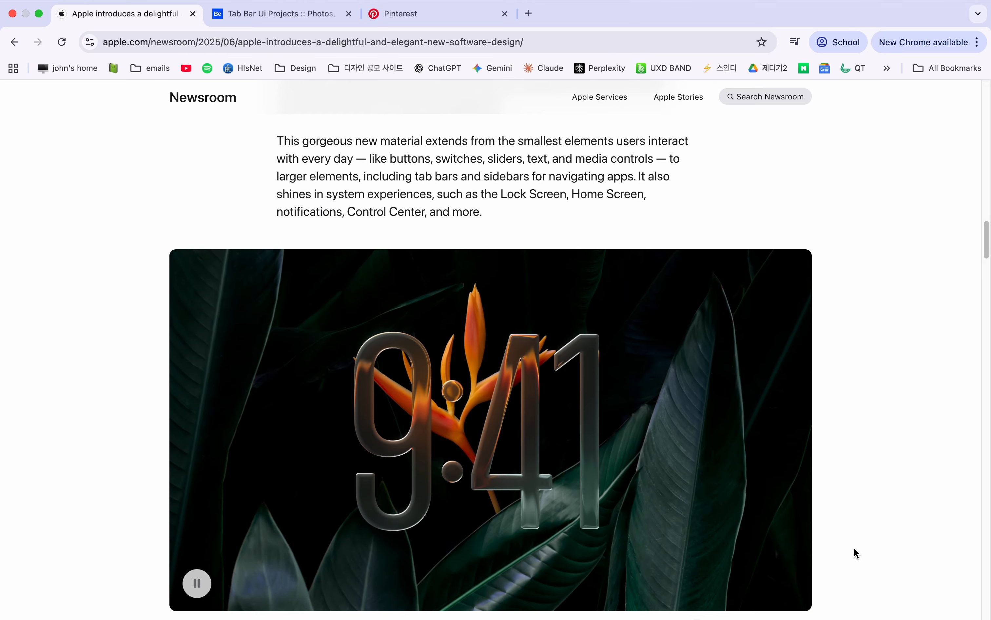
scroll(854, 548, down, 2)
scroll(854, 548, up, 2)
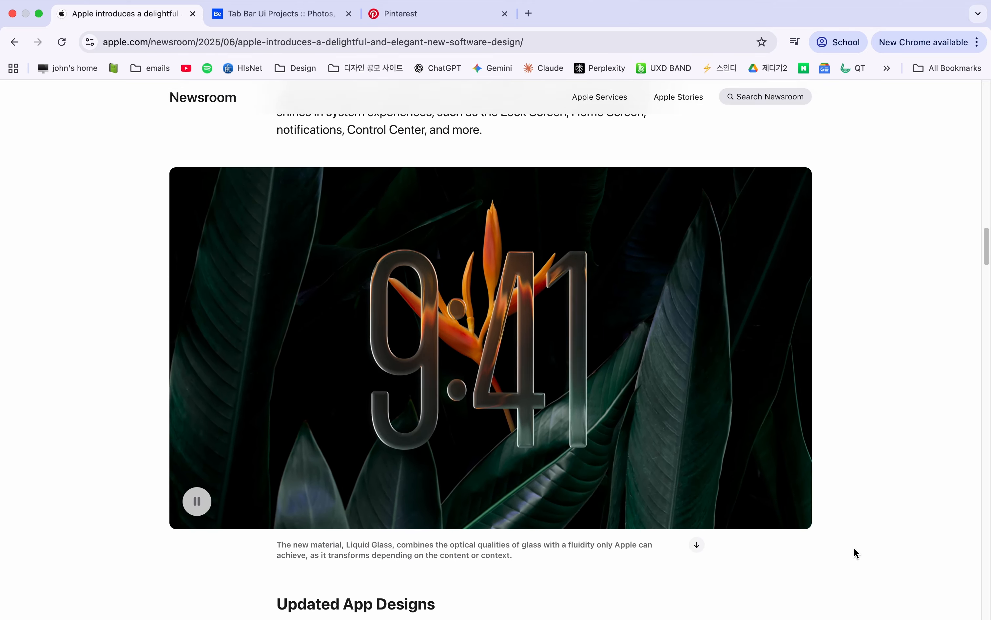
scroll(854, 550, up, 2)
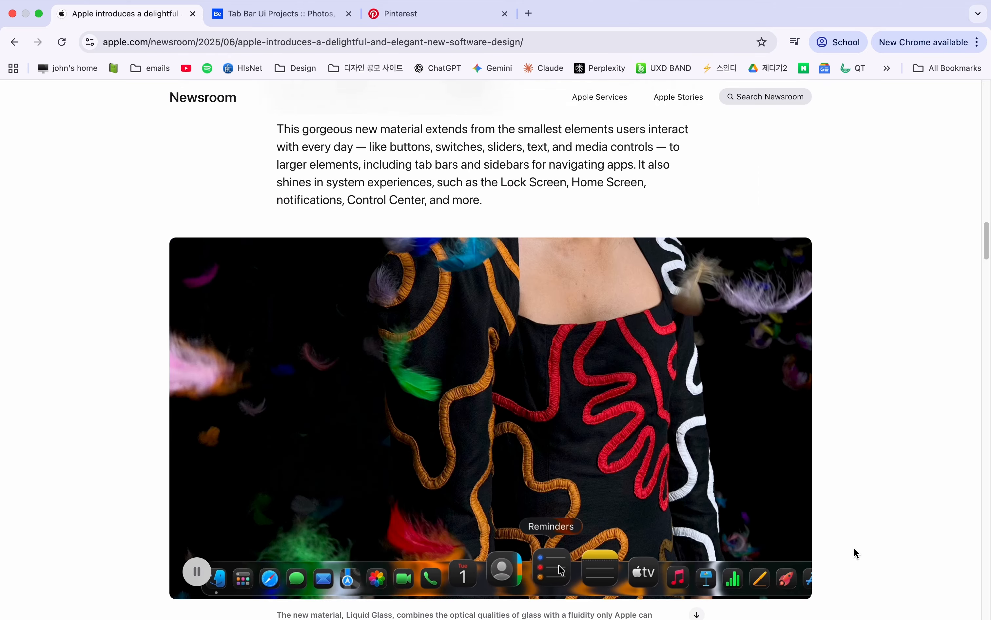
scroll(857, 554, down, 4)
scroll(857, 554, up, 1)
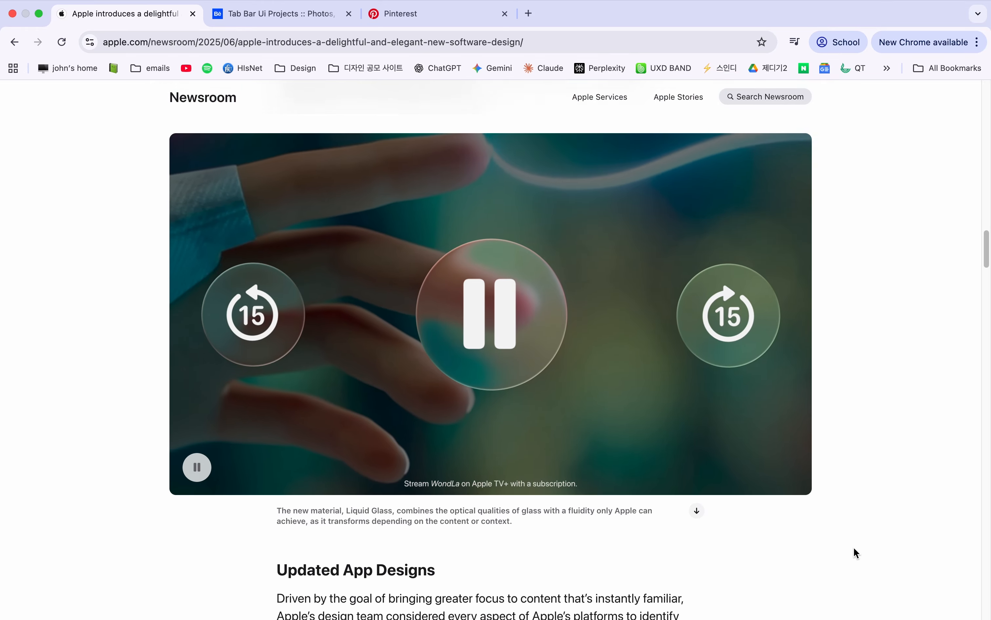
scroll(854, 548, up, 14)
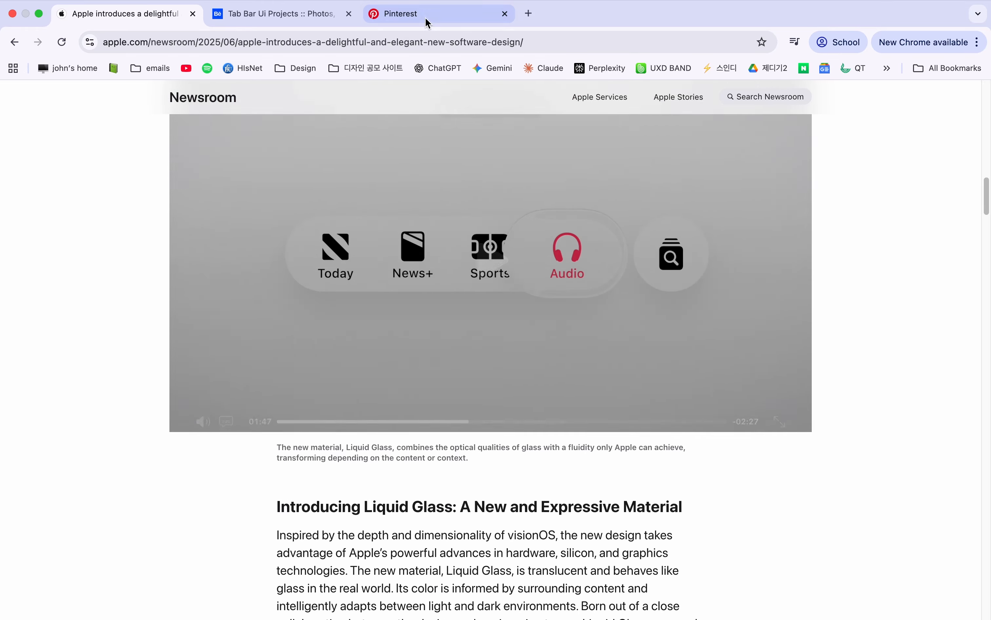
Step: Browse the tab bar UI references on the open Pinterest and Behance search pages
click(426, 16)
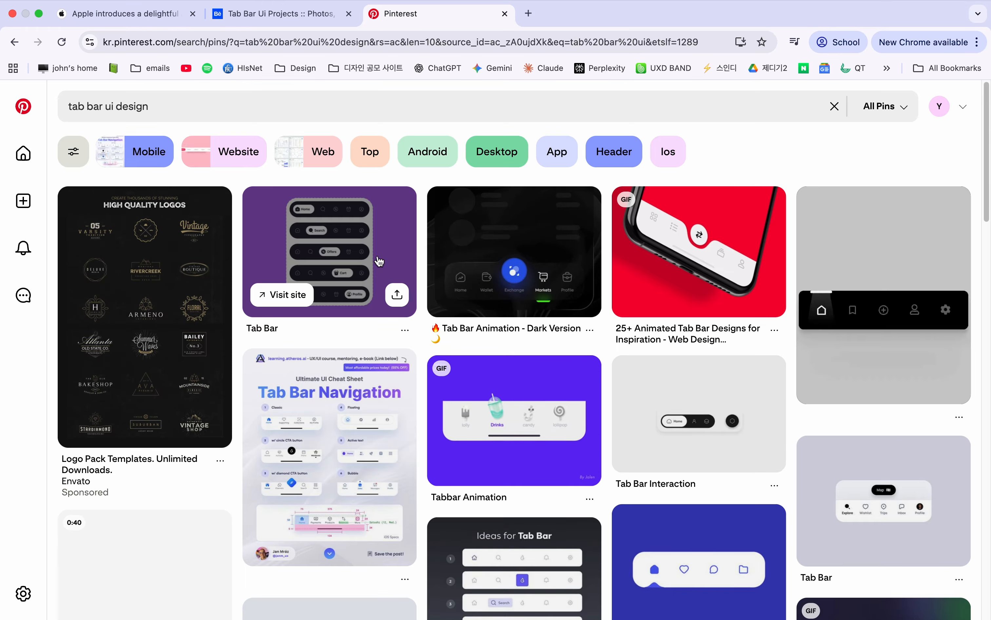
click(297, 16)
scroll(428, 326, down, 8)
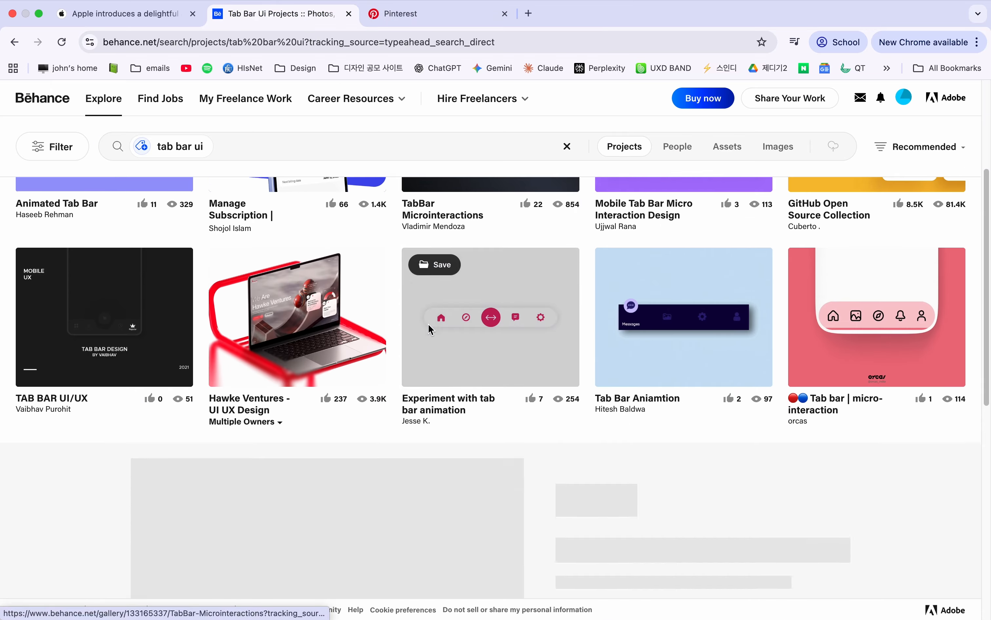
scroll(430, 329, down, 12)
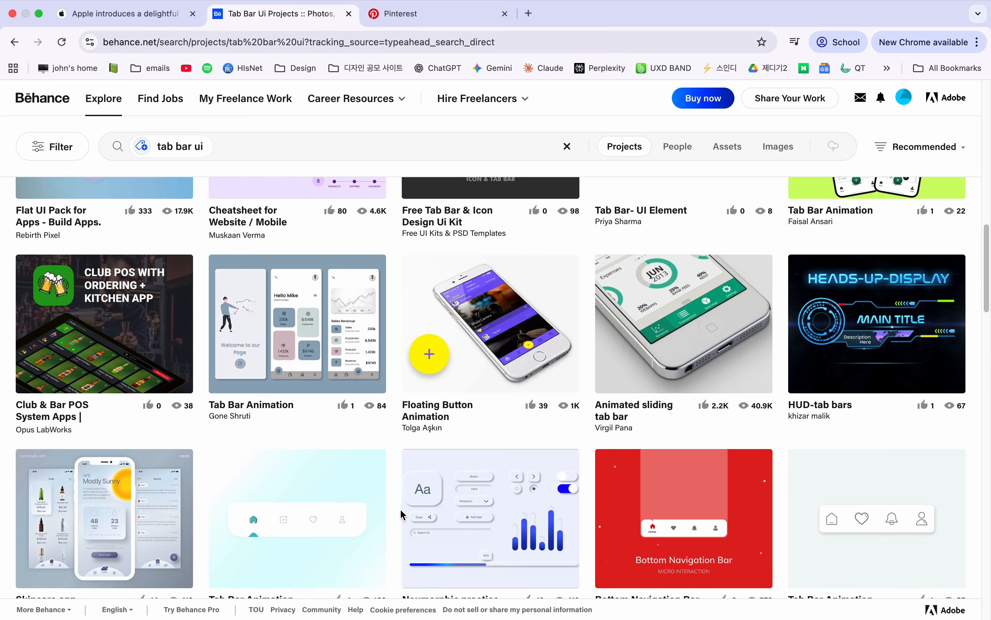
scroll(400, 508, up, 20)
Step: Open the TabBar Microinteractions project on Behance and launch its interactive prototype with the labelled tabs
click(482, 353)
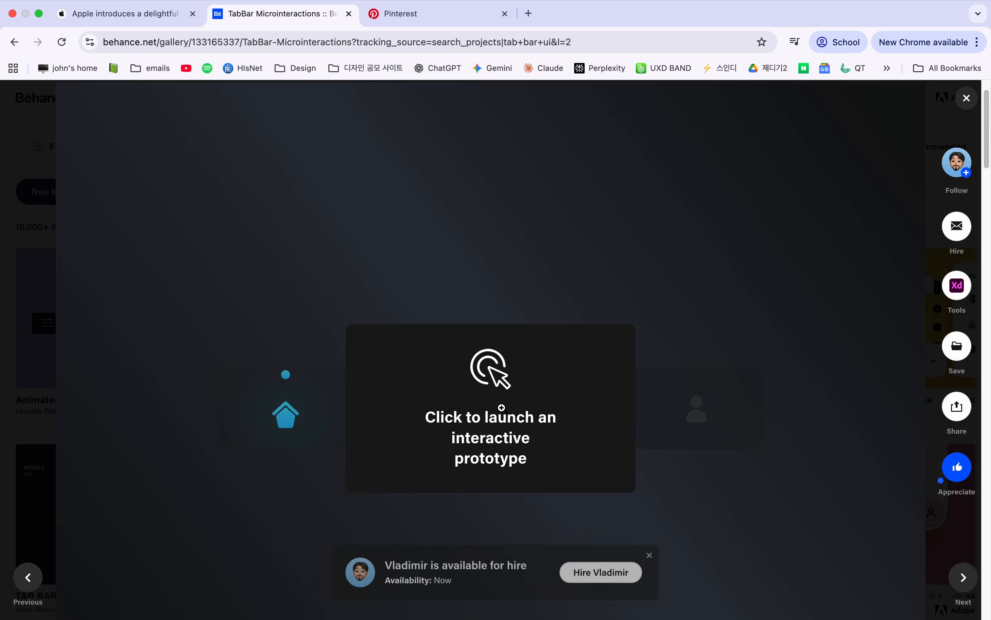
scroll(488, 373, down, 4)
click(483, 426)
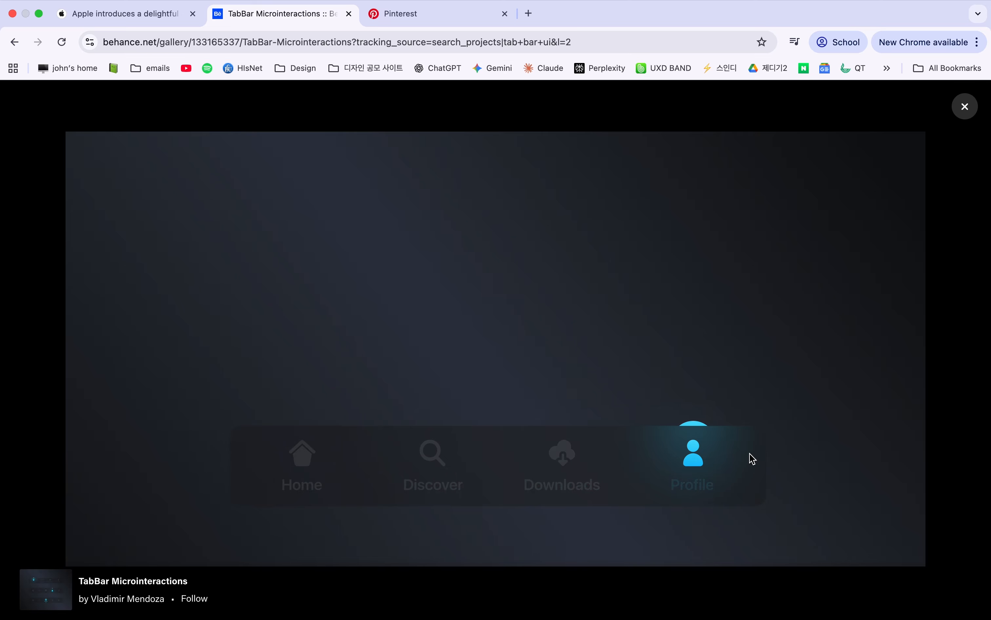
Step: Leave the labelled prototype, view the project's icon-only tab bar prototype with five icons, and close it
key(Escape)
scroll(621, 252, up, 10)
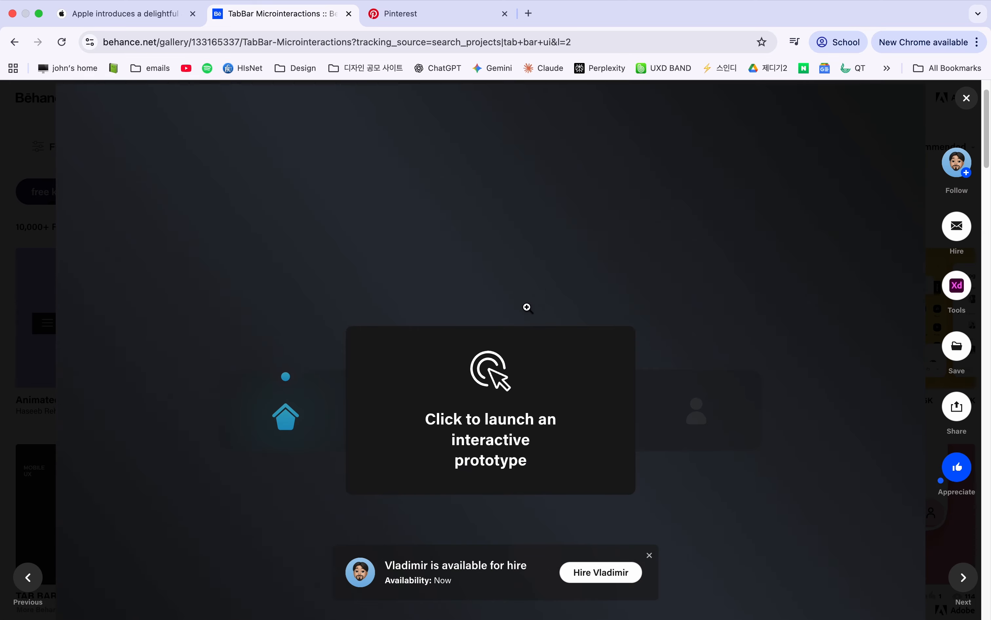
click(470, 371)
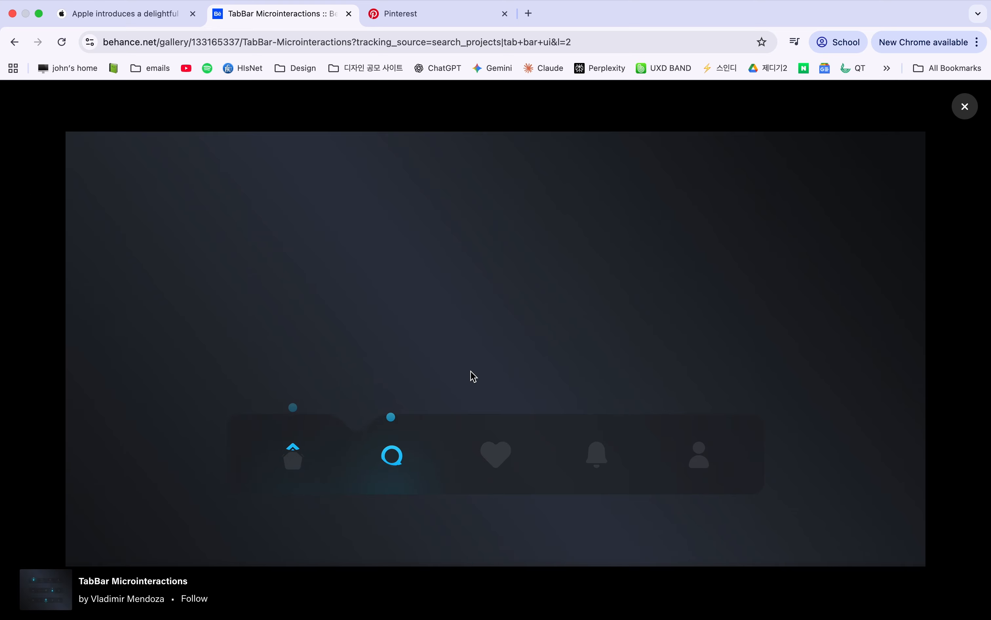
click(965, 108)
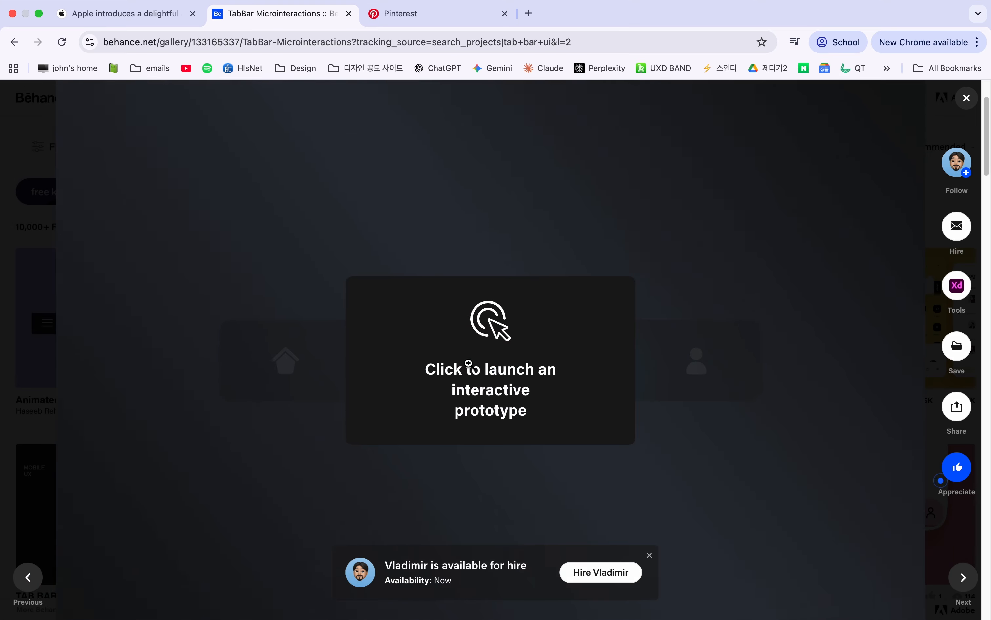
Step: Return to the project's labelled tab bar prototype to examine its animation once more
scroll(469, 364, down, 10)
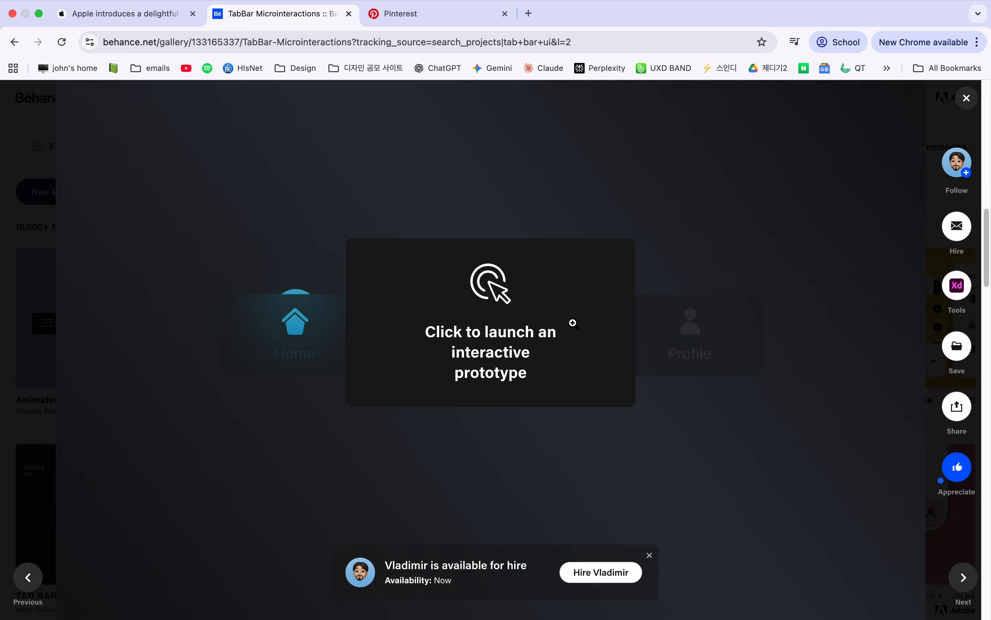
scroll(573, 324, up, 5)
click(571, 322)
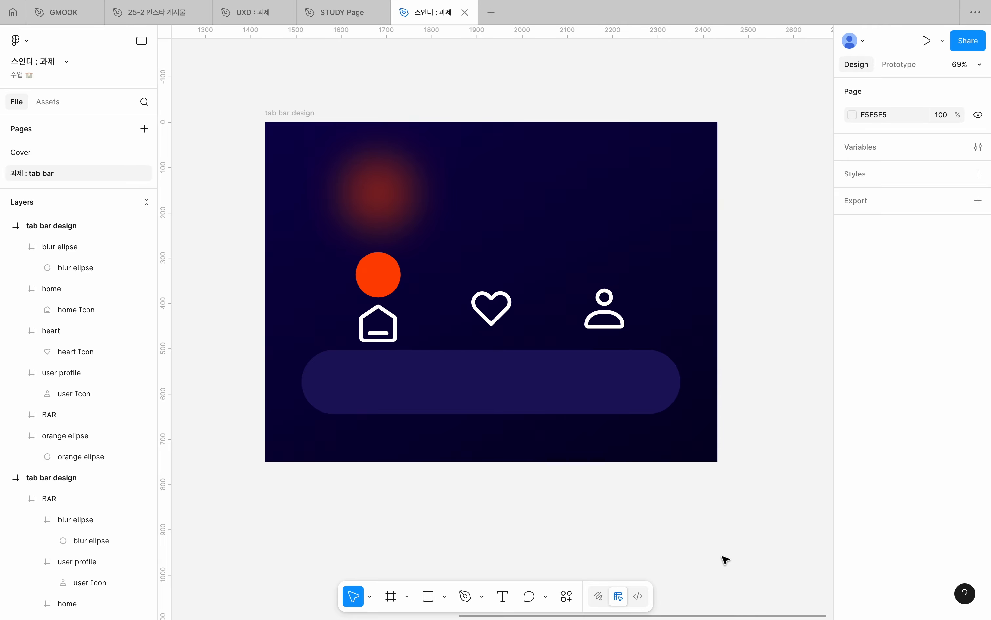
Step: Switch from Figma back to the browser and relaunch the labelled TabBar Microinteractions prototype
key(ctrl+Right)
key(ctrl+Right)
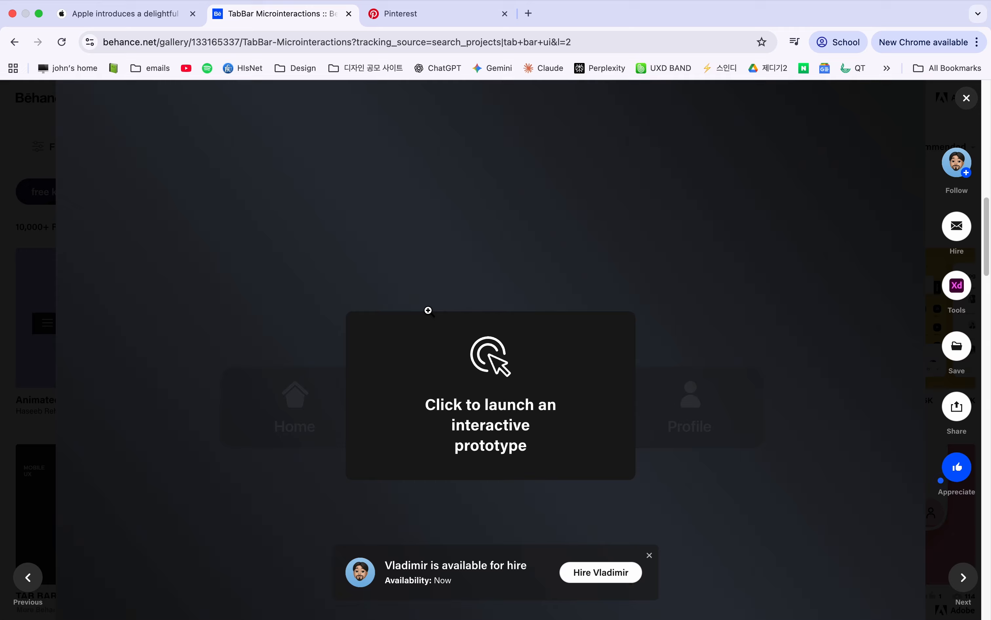
click(429, 312)
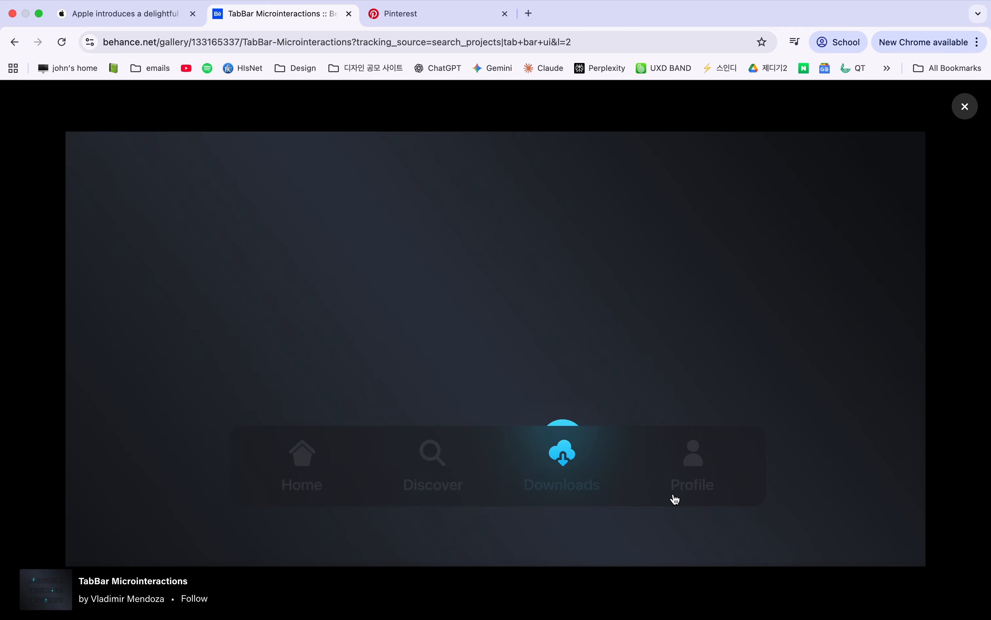
Step: Switch to Figma and inspect the BAR, user profile, heart, home and orange ellipse frames of the tab bar design
key(ctrl+Left)
key(ctrl+Left)
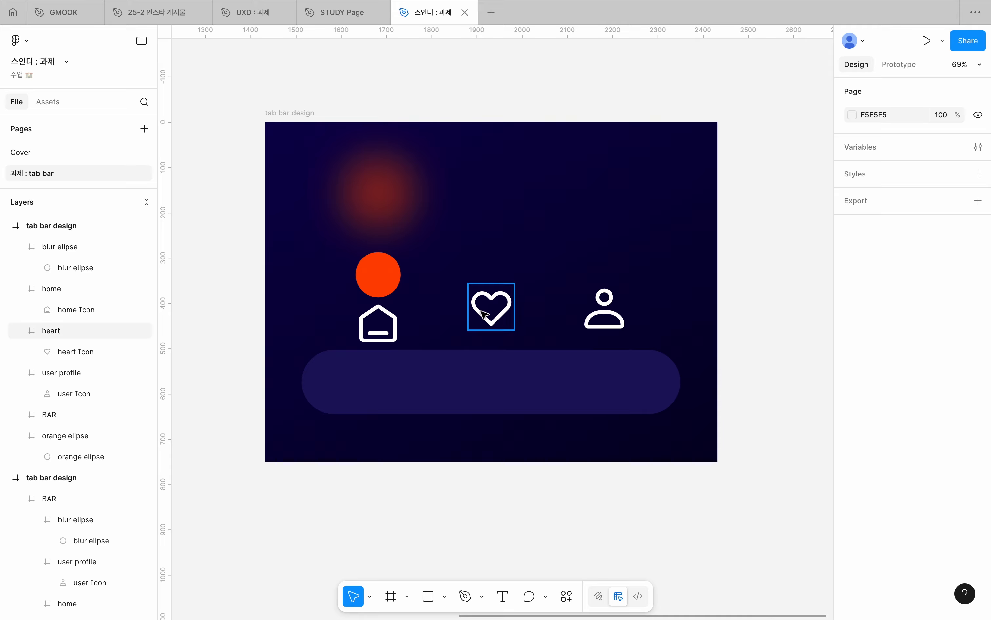
click(649, 376)
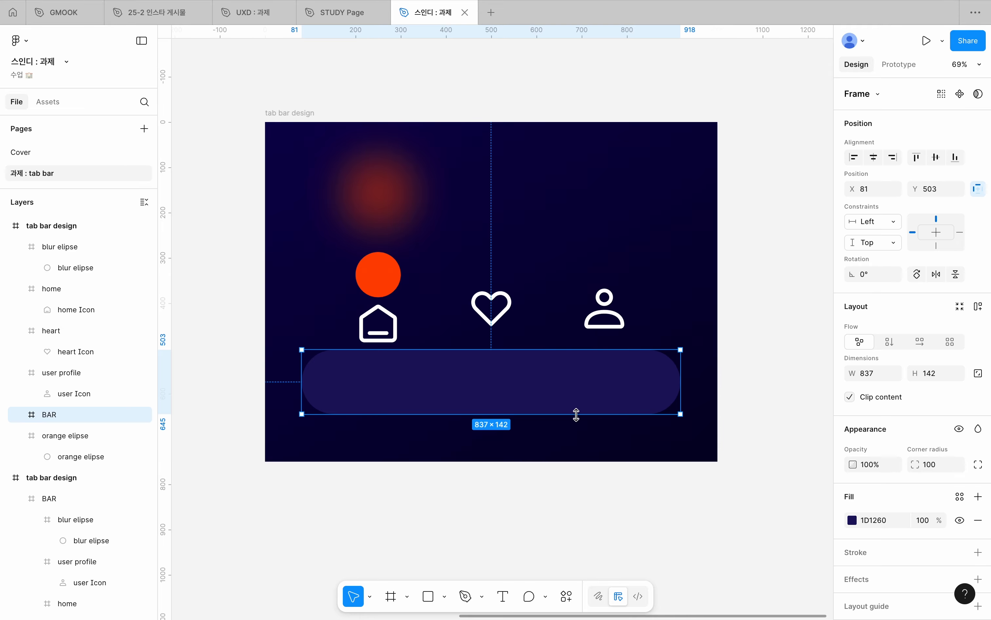
scroll(504, 378, up, 3)
click(635, 289)
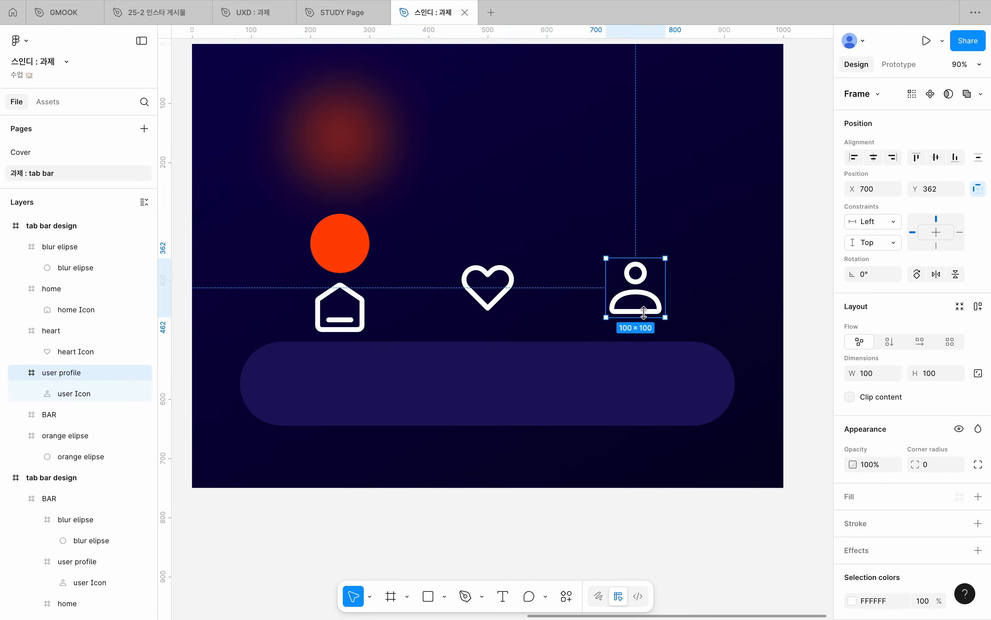
click(488, 285)
click(340, 306)
click(351, 216)
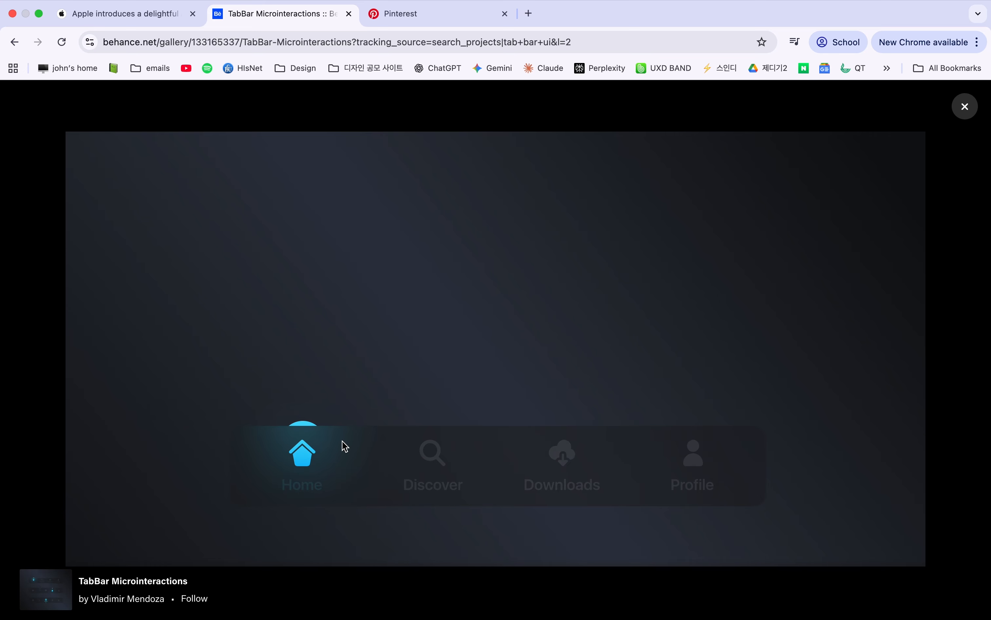
Step: Switch back to Figma from the browser and inspect the blur ellipse and orange ellipse frames above the home icon
key(ctrl+Left)
key(ctrl+Left)
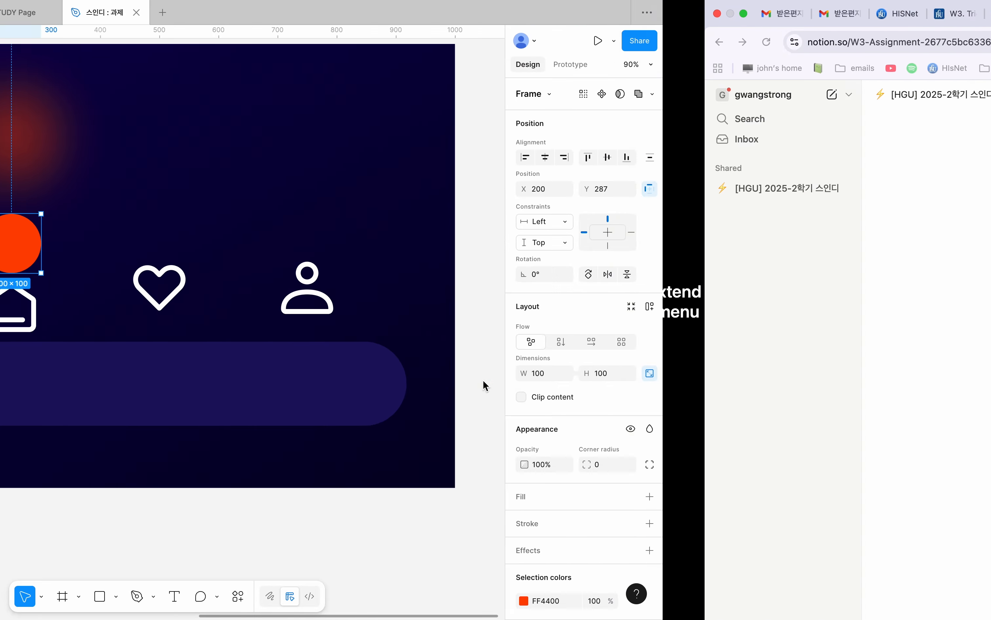
click(348, 180)
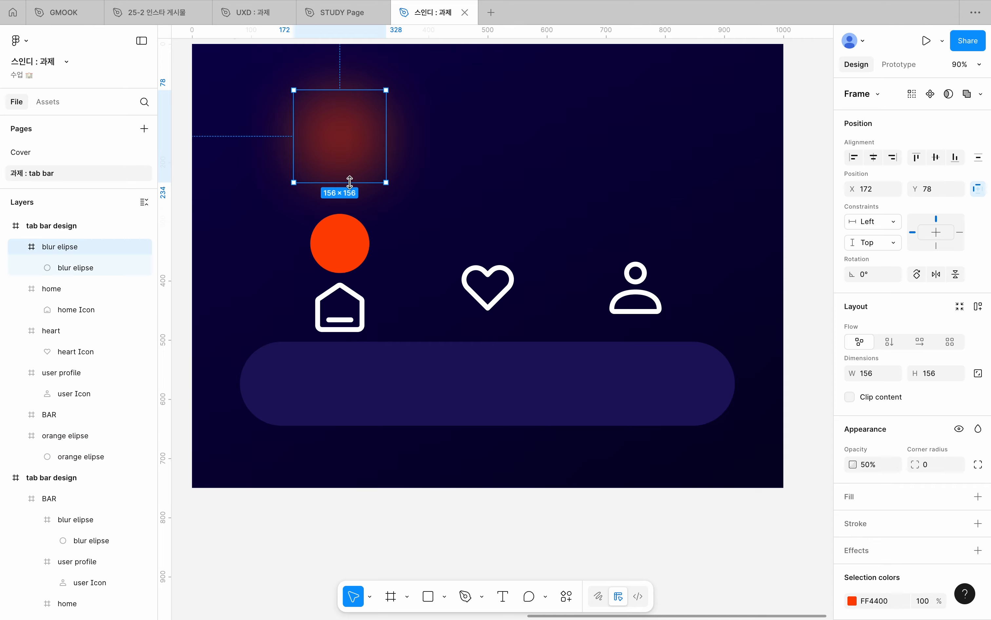
click(351, 271)
click(343, 168)
click(350, 247)
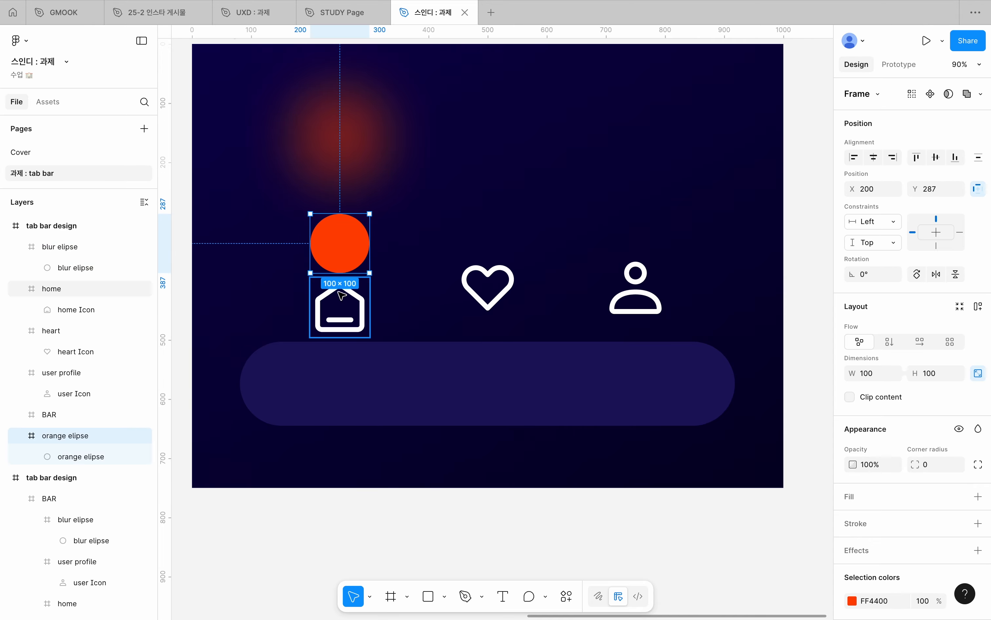
scroll(365, 258, down, 2)
click(469, 157)
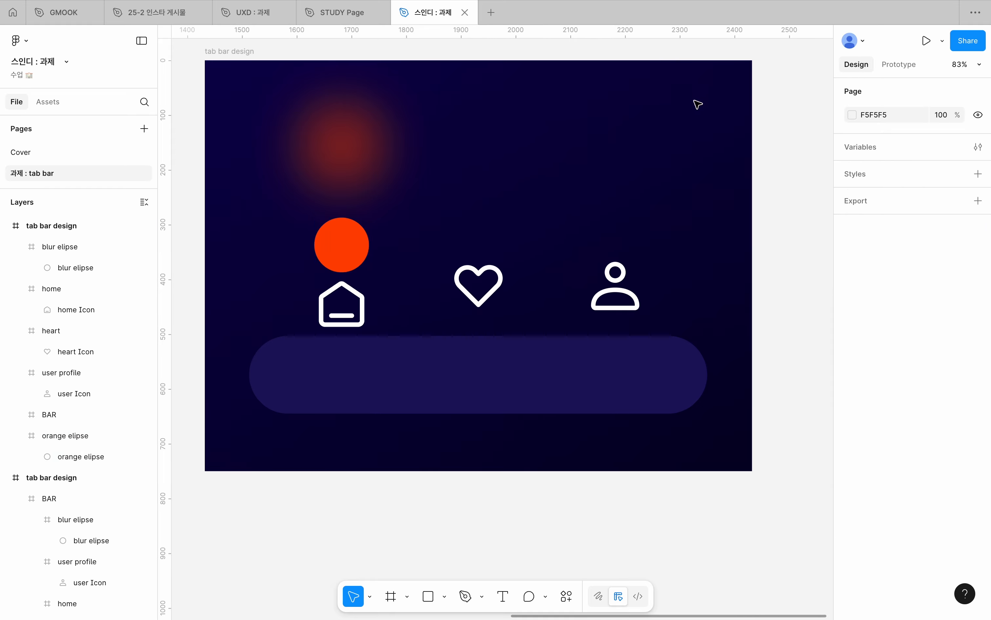
scroll(372, 224, left, 1)
scroll(369, 222, right, 2)
click(328, 160)
click(333, 223)
click(348, 132)
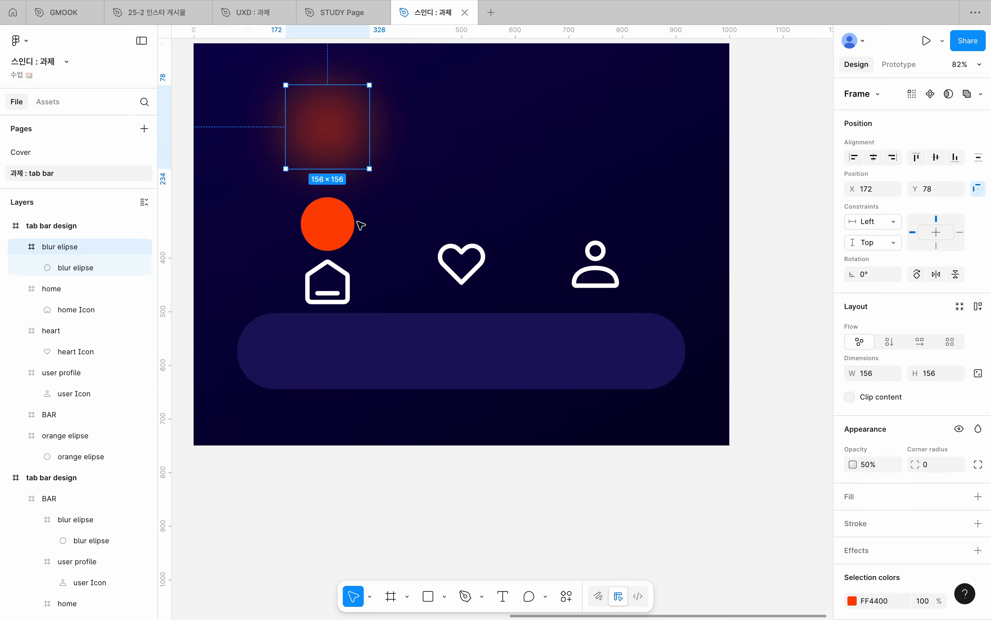
Step: Align the home, heart and user profile frames on their vertical centres and move them together into the BAR frame
click(328, 283)
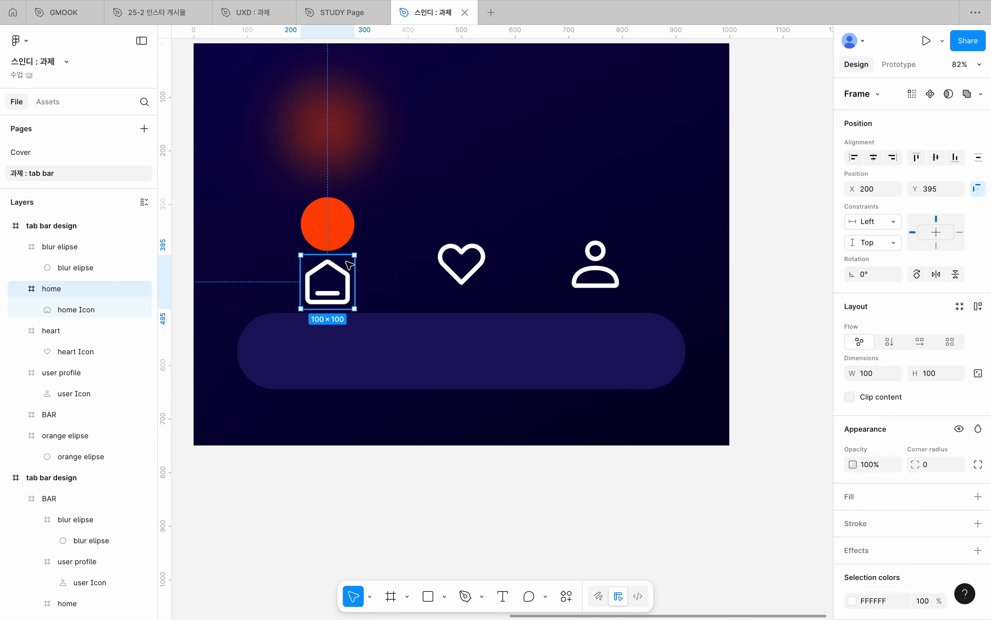
right_click(350, 279)
key(Escape)
shift+click(462, 262)
shift+click(596, 264)
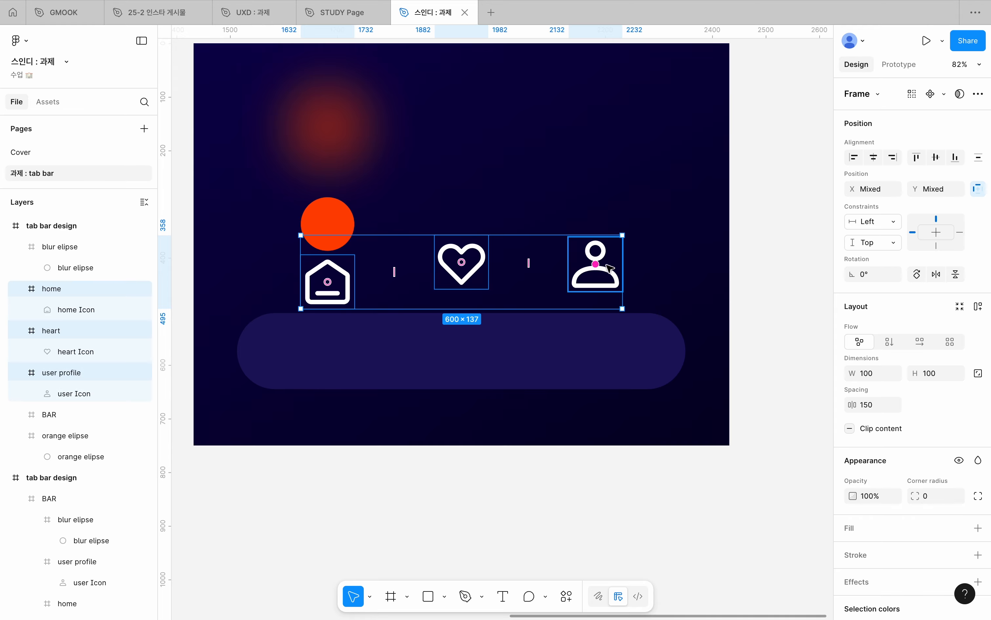
click(938, 161)
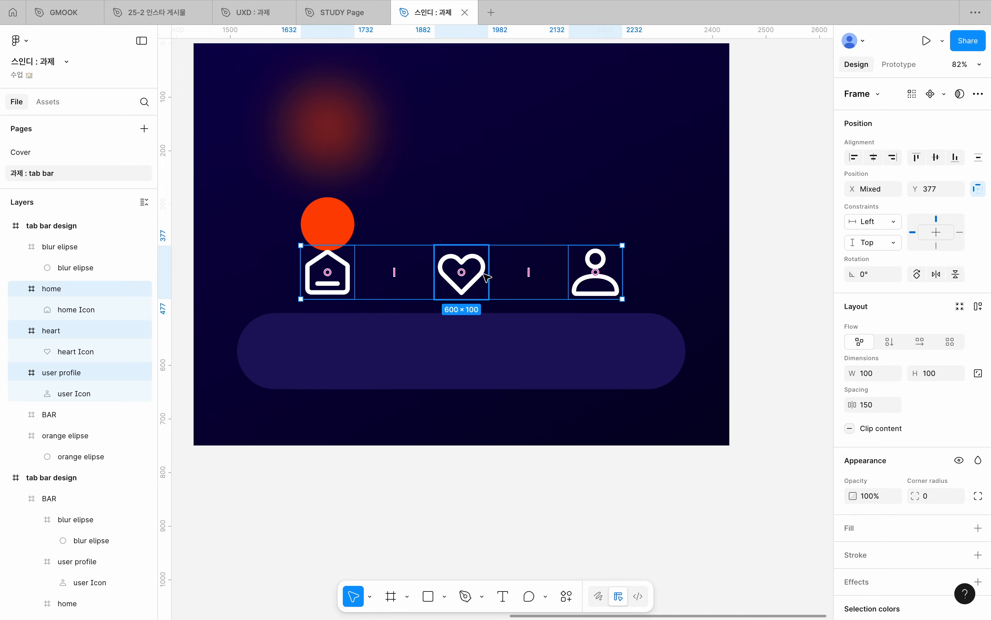
drag(487, 277, 492, 356)
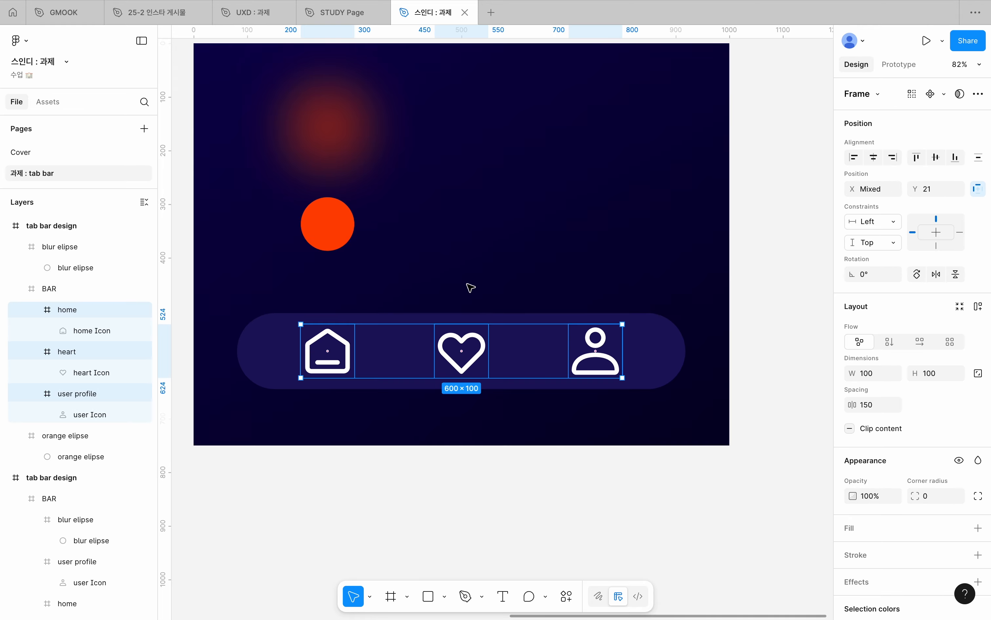
Step: Move the orange ellipse frame down behind the BAR above the home icon, at X 200, Y 474
click(276, 372)
drag(328, 227, 335, 308)
click(348, 290)
click(339, 305)
click(377, 261)
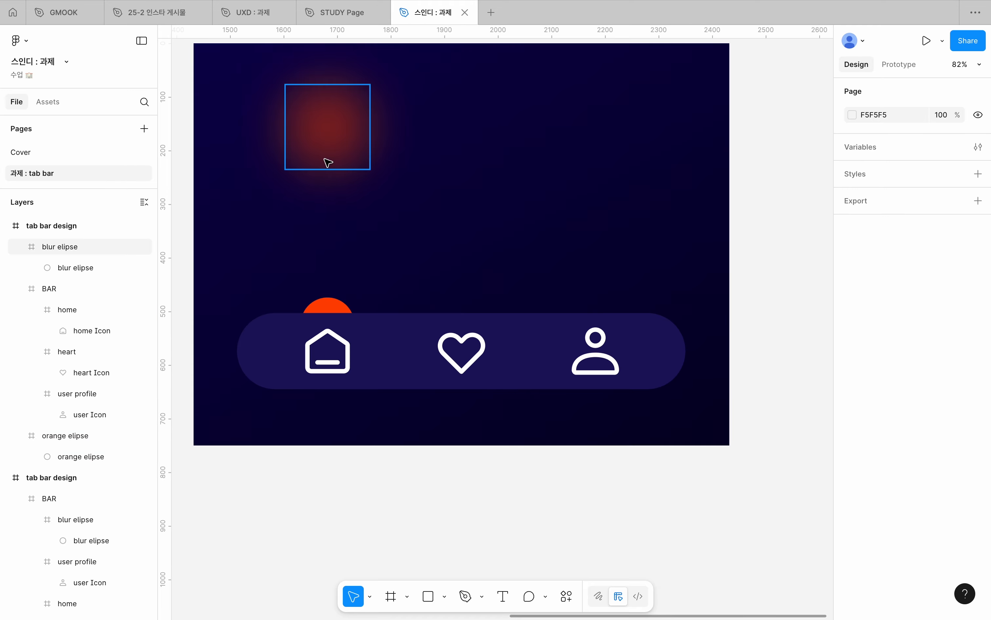
Step: Move the blurred ellipse out of its blur elipse frame into the BAR, over the home icon
click(328, 162)
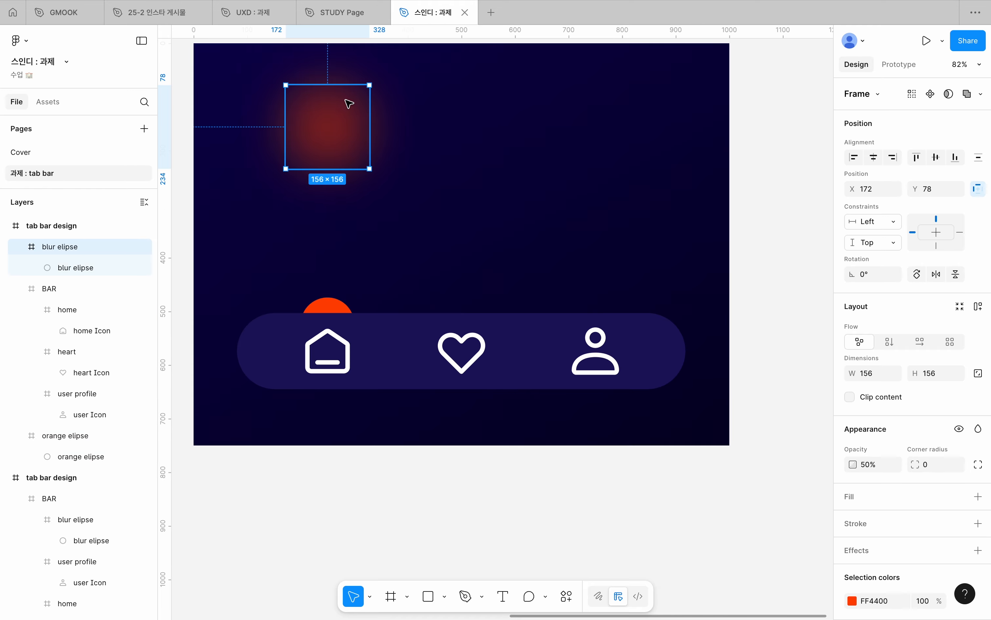
click(416, 118)
click(360, 154)
click(336, 305)
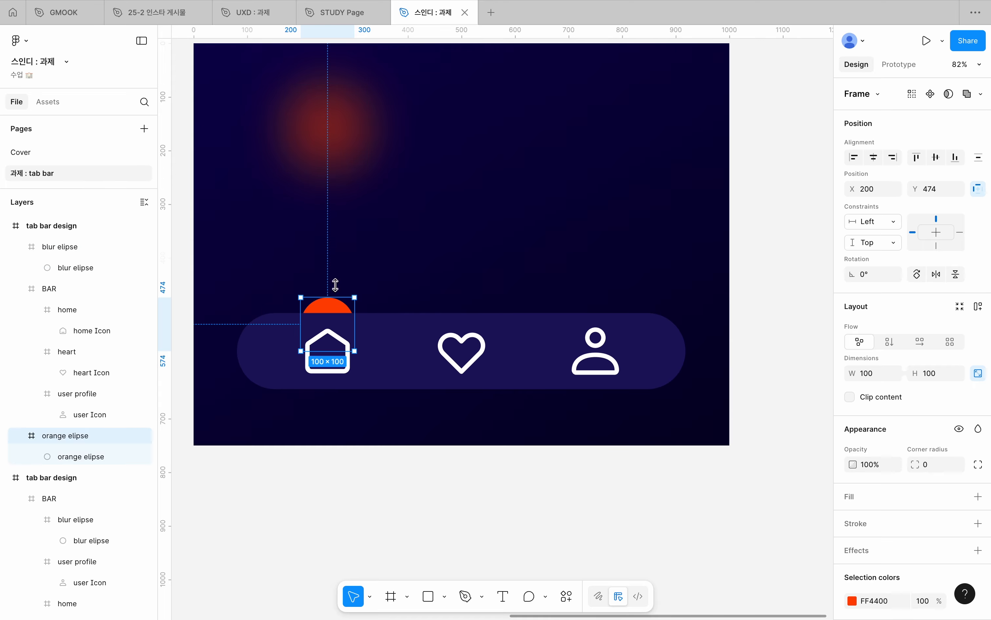
click(335, 154)
scroll(904, 525, down, 3)
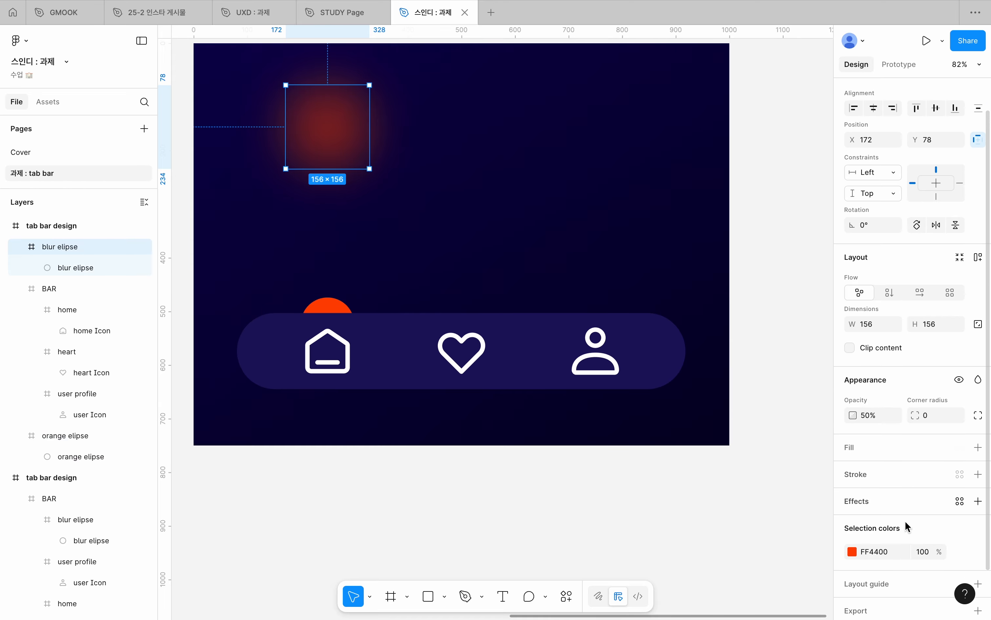
key(Return)
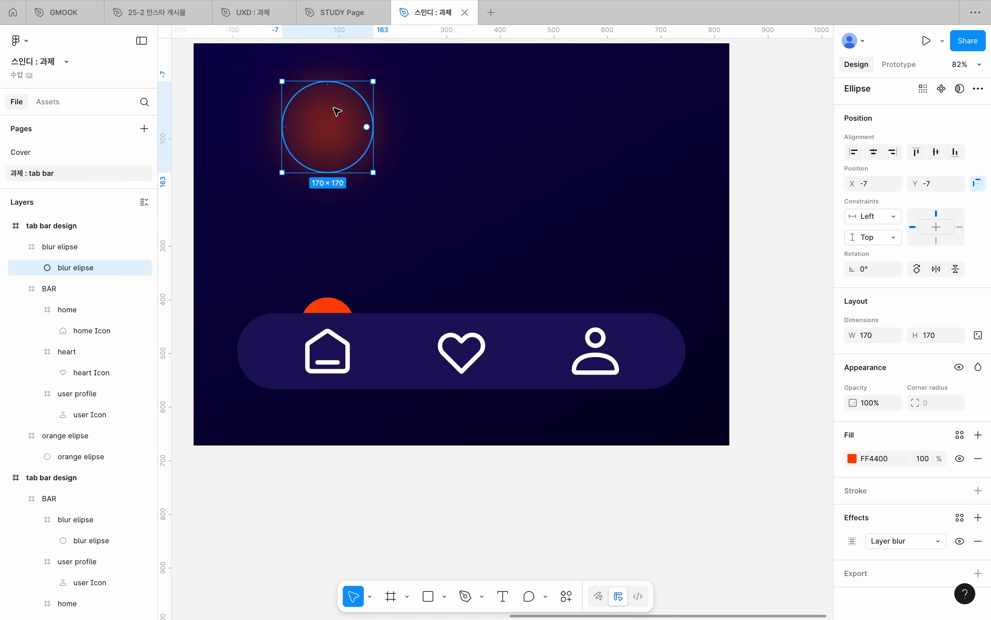
drag(337, 111, 349, 380)
click(401, 343)
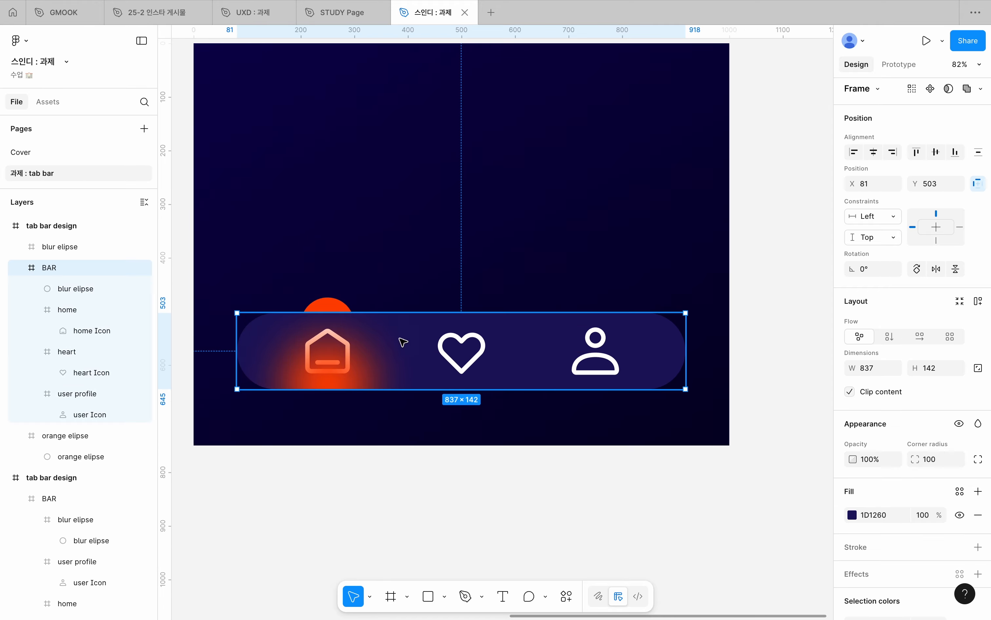
Step: Raise the blurred ellipse inside the BAR to X 84, Y -85, centred on the bar's upper edge
click(354, 384)
drag(354, 381, 351, 336)
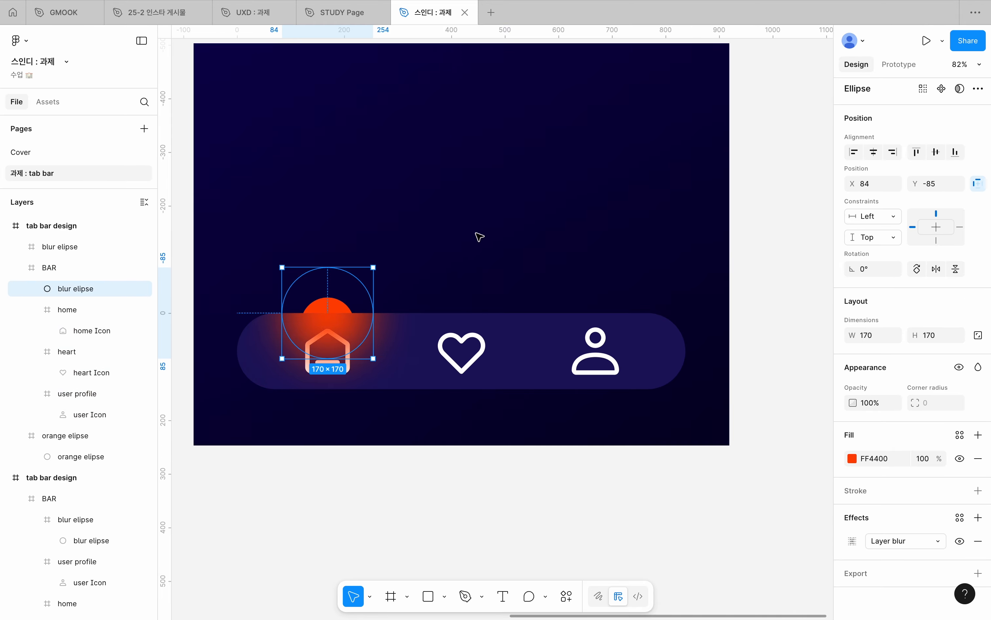
click(476, 235)
Step: Pull the orange ellipse out above the BAR to X 213, Y 355, and undo the move
click(336, 304)
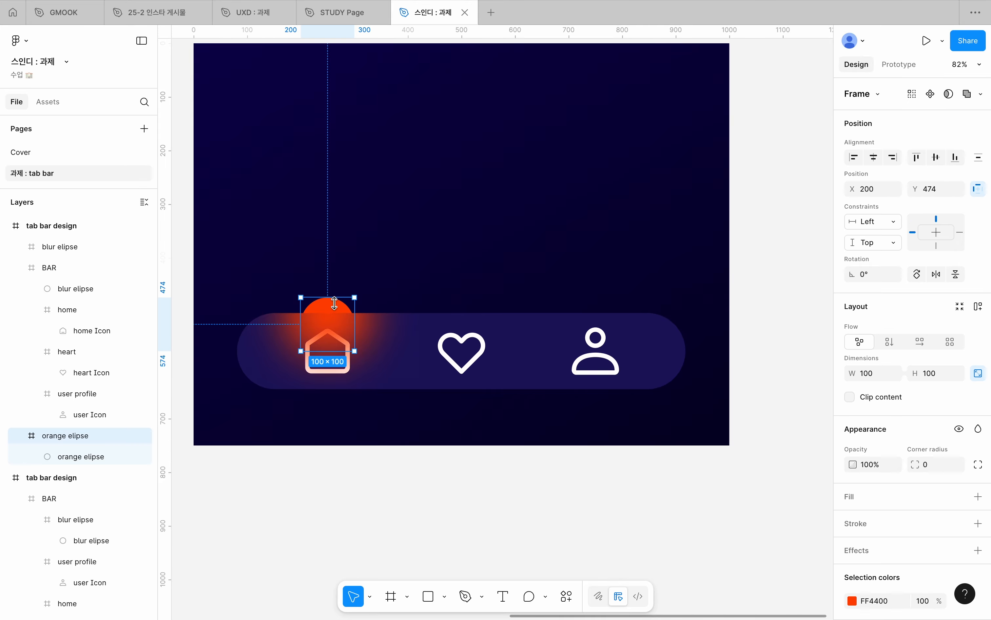
drag(325, 306, 330, 242)
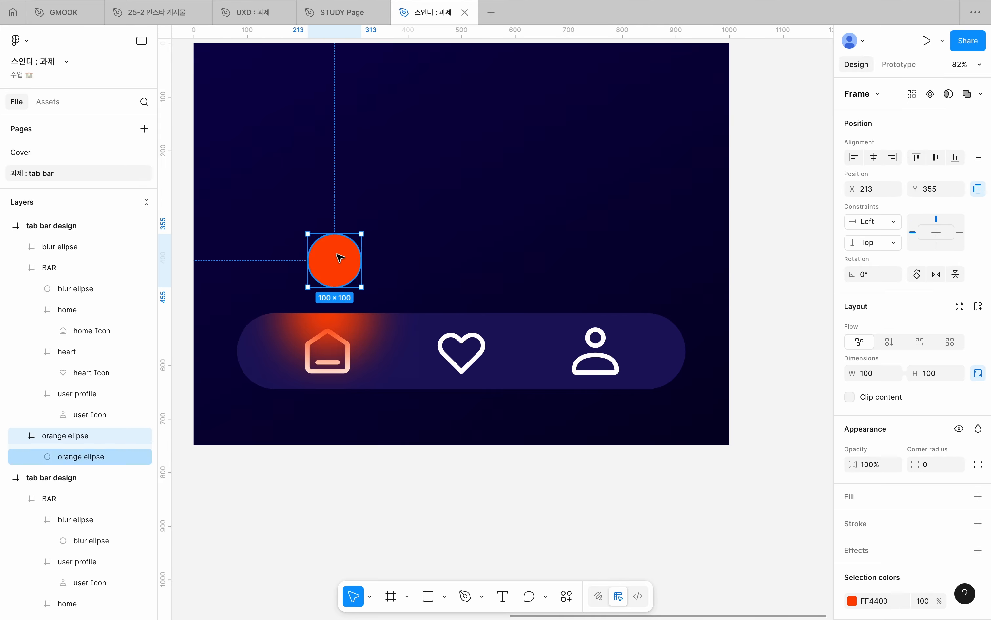
key(super+z)
key(Escape)
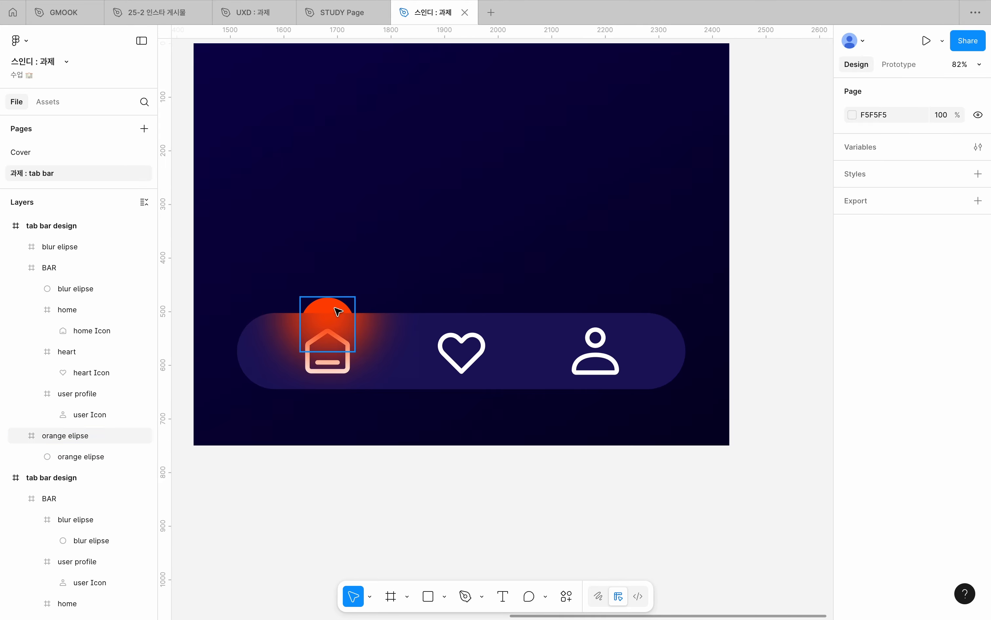
Step: Raise the orange ellipse so its upper half shows above the BAR over the home icon
drag(338, 312, 351, 332)
click(349, 328)
click(353, 334)
key(super+z)
key(super+z)
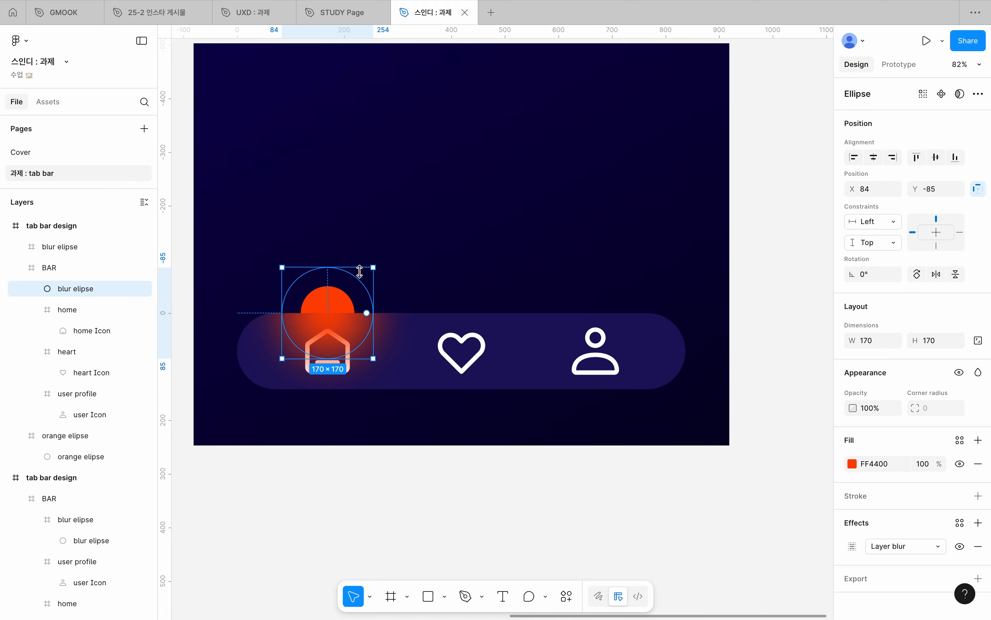
click(480, 264)
scroll(478, 283, up, 3)
scroll(478, 283, left, 2)
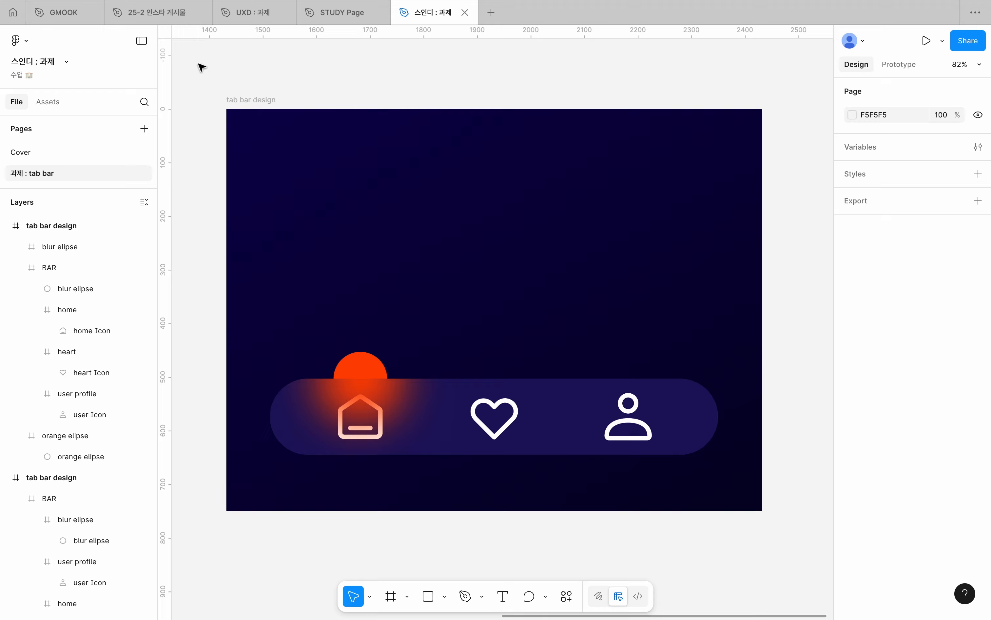
Step: Select the tab bar design frame, switch to ProtoPie and check the new project's custom device size, cancelling the dialog
click(251, 100)
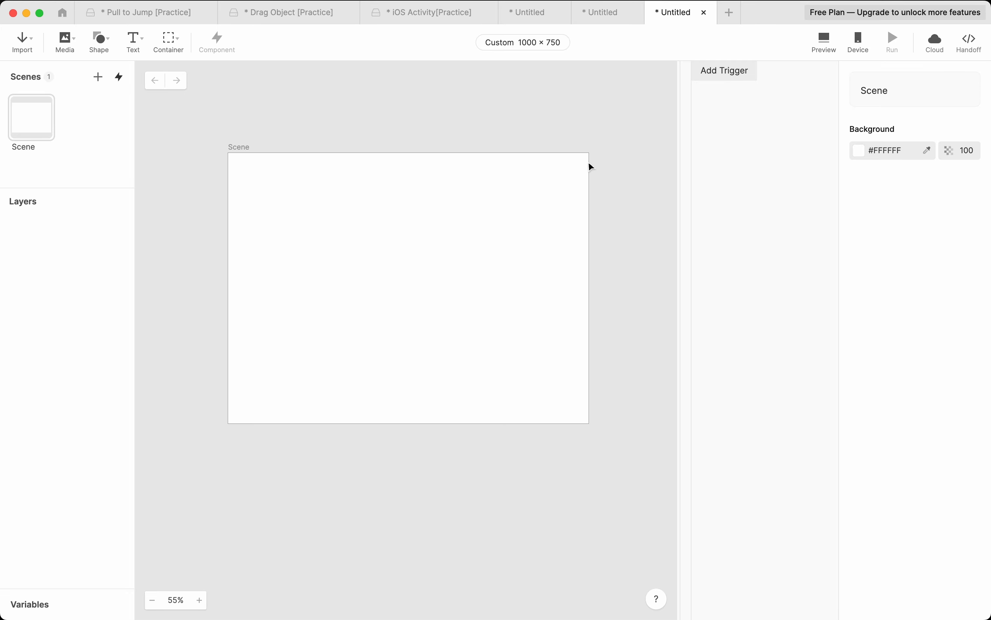
click(518, 44)
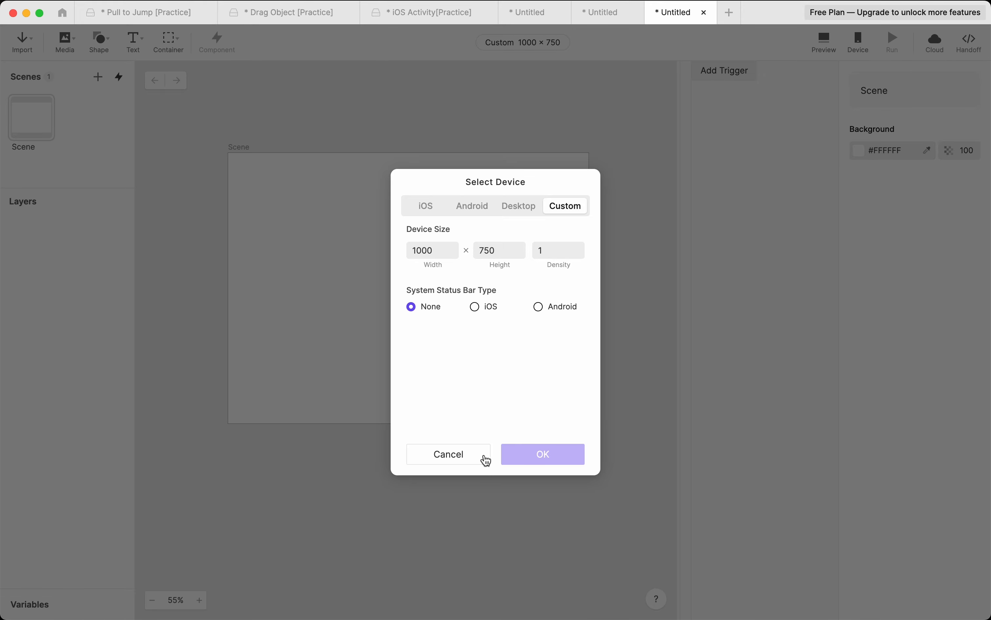
click(480, 460)
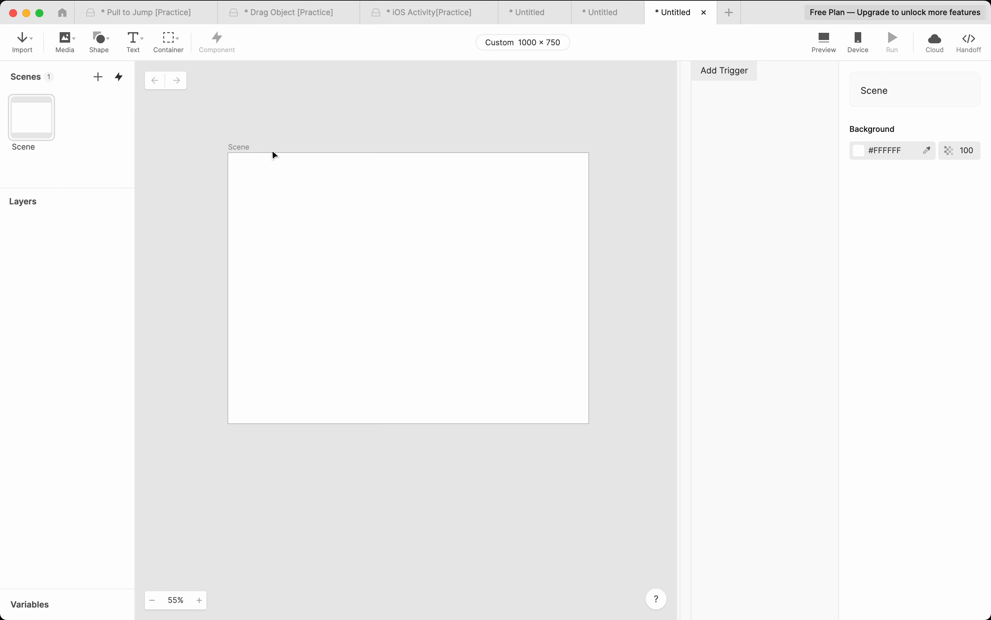
Step: Switch back to Figma and export the tab bar design frame as a Scene with the ProtoPie plugin
key(ctrl+Right)
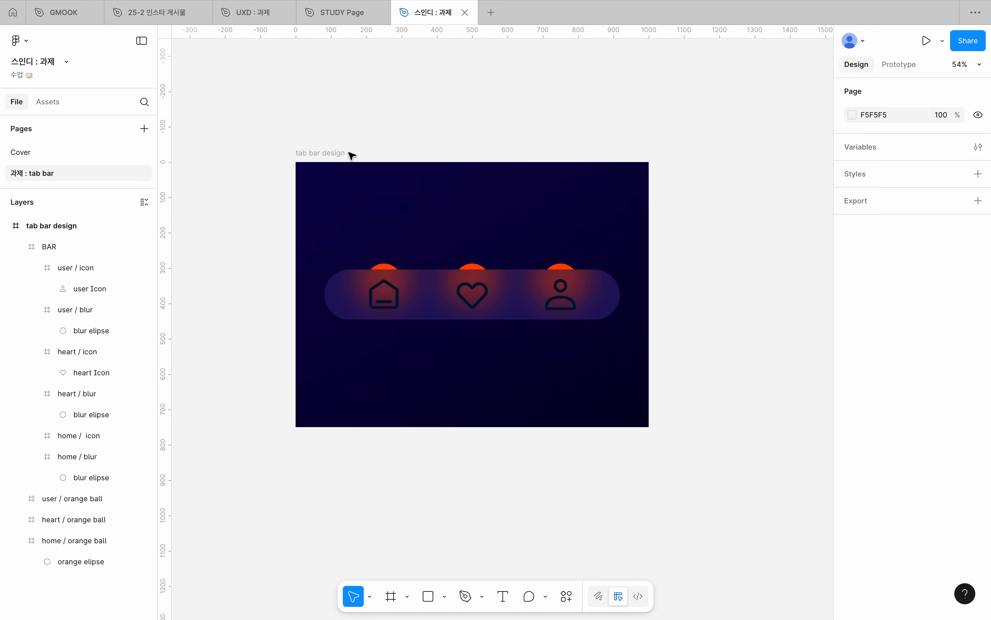
click(351, 154)
click(348, 455)
click(336, 155)
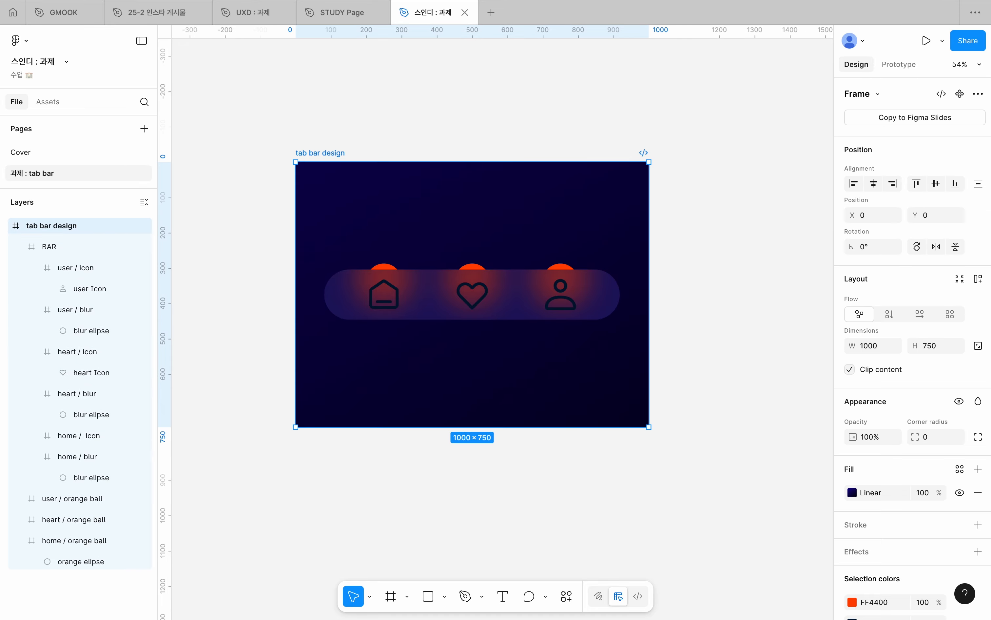
right_click(361, 122)
mouse_move(397, 236)
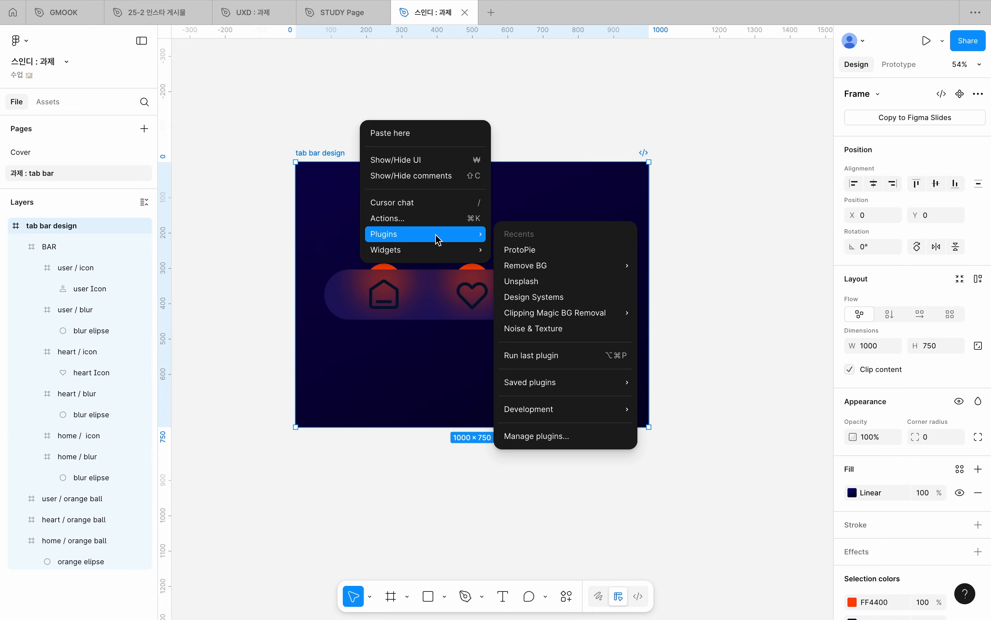
click(600, 249)
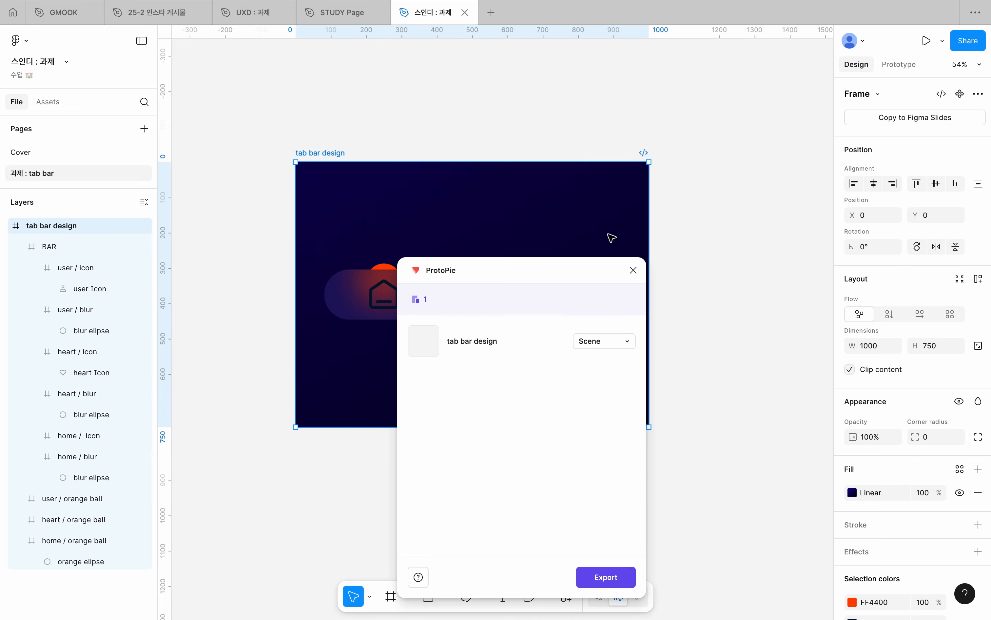
click(617, 580)
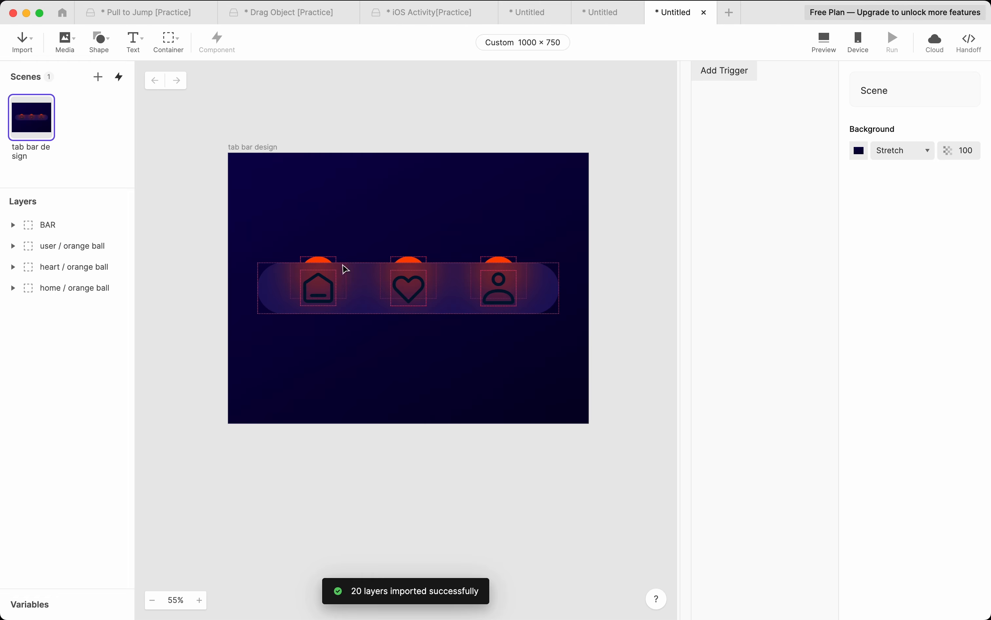
Step: Switch to ProtoPie and examine the imported layer hierarchy, expanding the BAR and the three orange ball containers
click(60, 223)
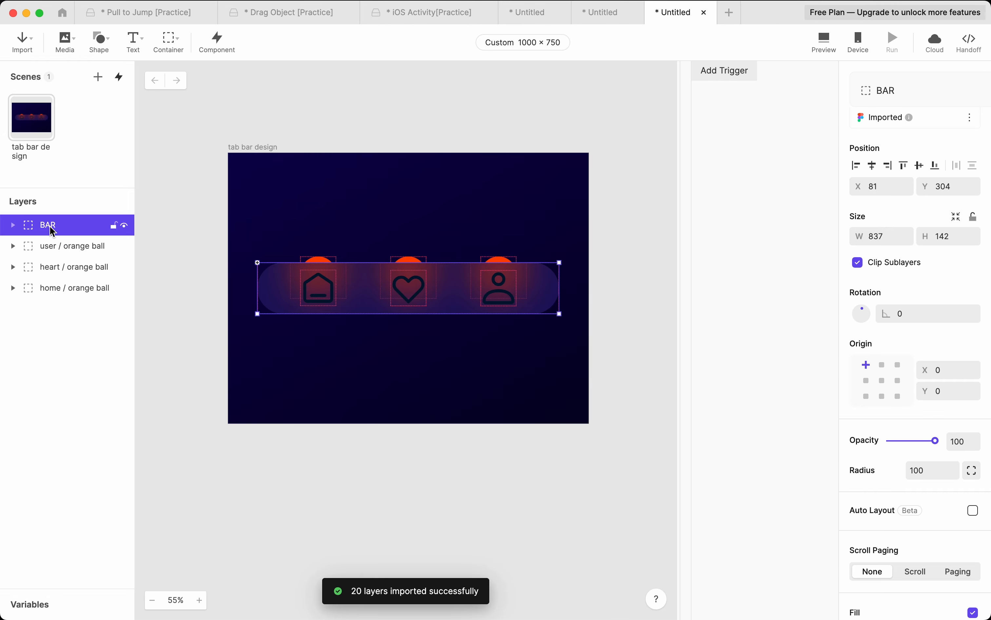
click(46, 248)
click(44, 232)
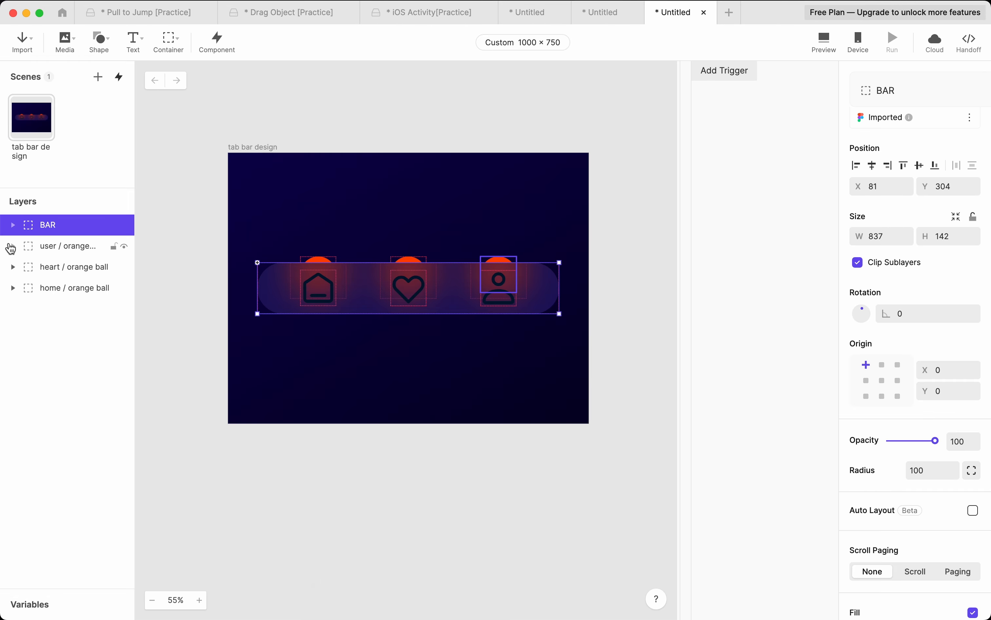
click(13, 288)
click(14, 267)
click(13, 246)
click(13, 226)
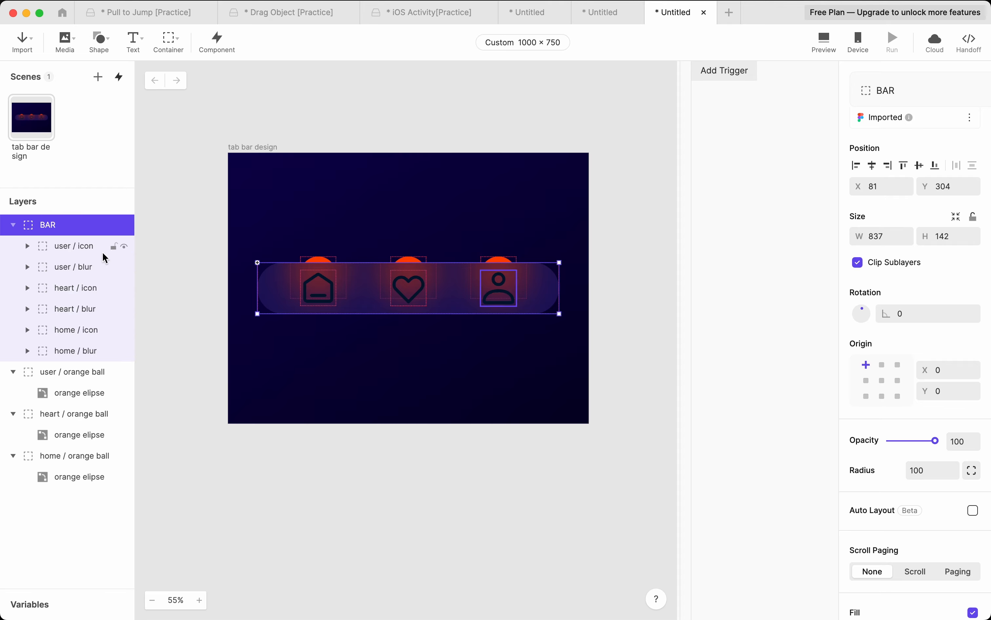
click(435, 132)
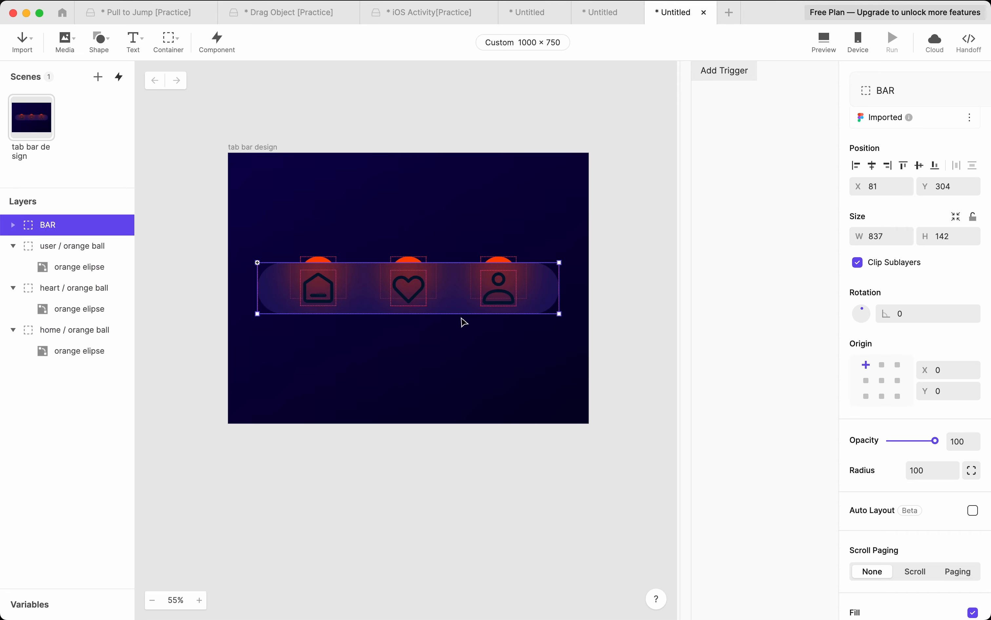
click(15, 227)
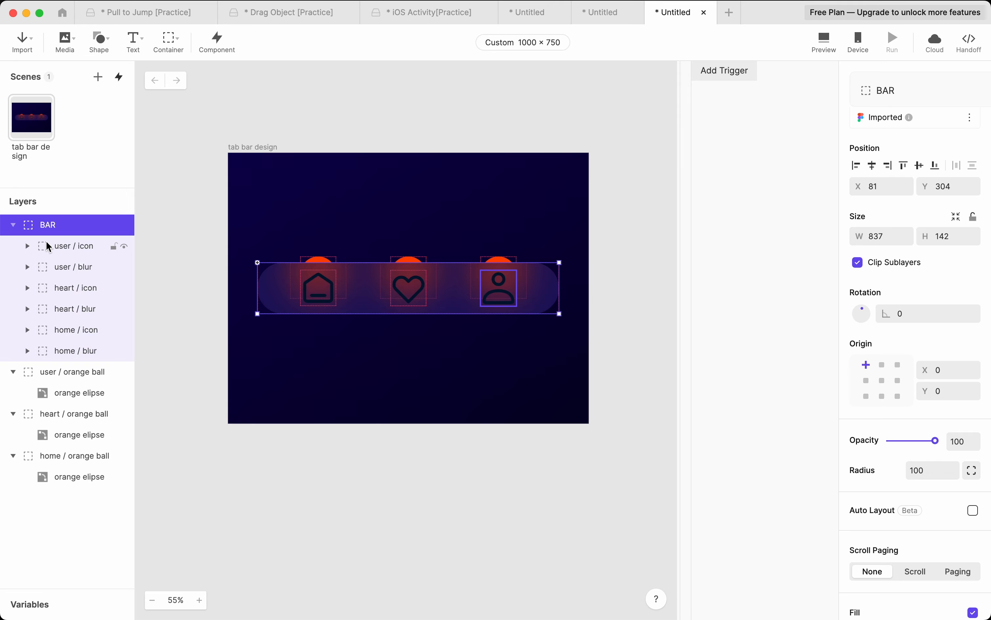
click(13, 224)
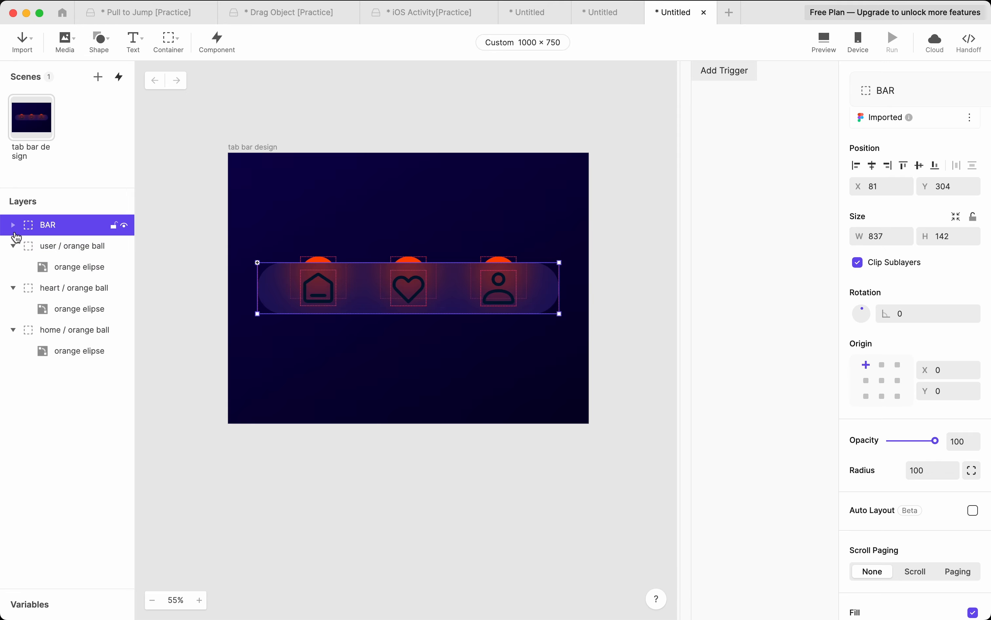
Step: Examine the user, heart and home orange ball containers and their positions relative to the BAR
click(41, 246)
click(45, 287)
click(41, 330)
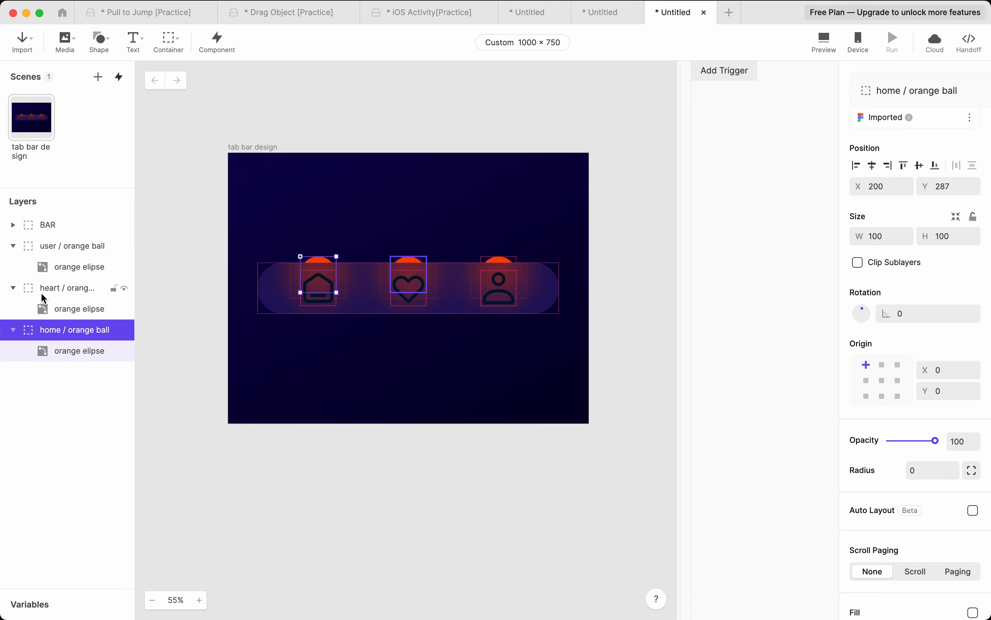
click(44, 289)
click(43, 251)
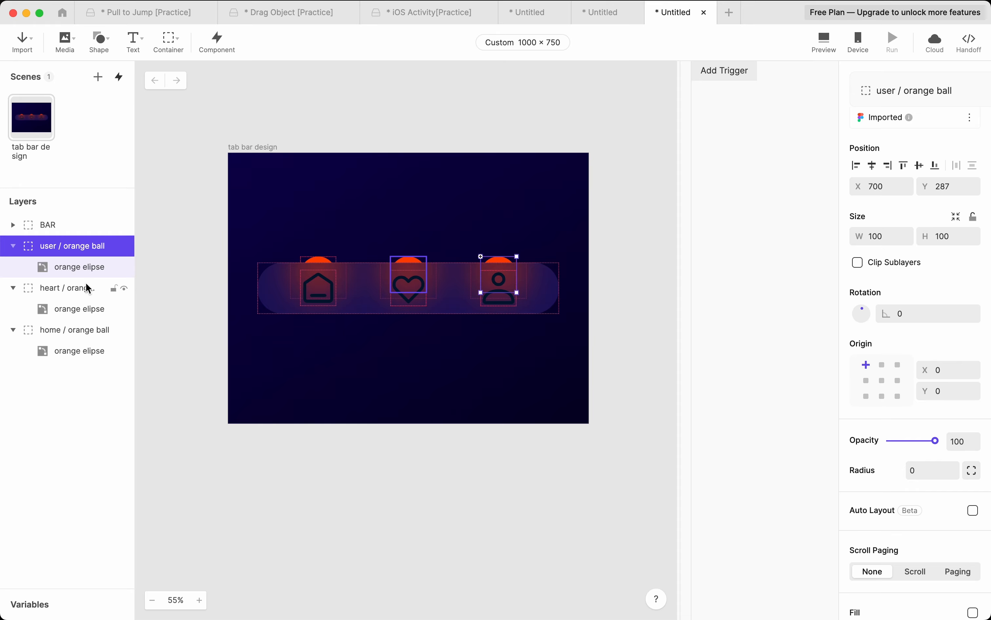
click(49, 225)
click(45, 245)
click(51, 287)
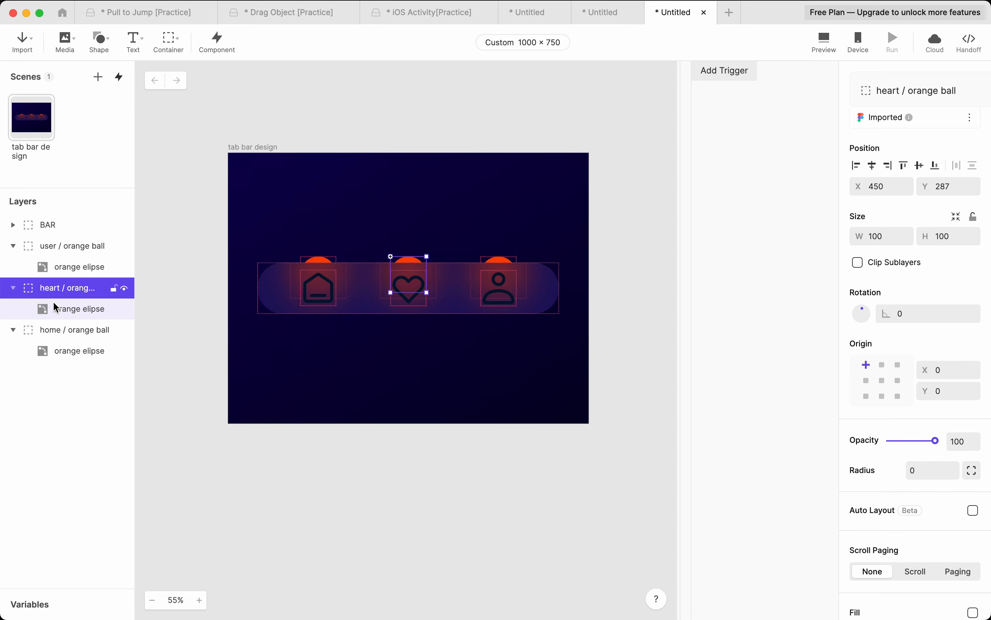
click(52, 332)
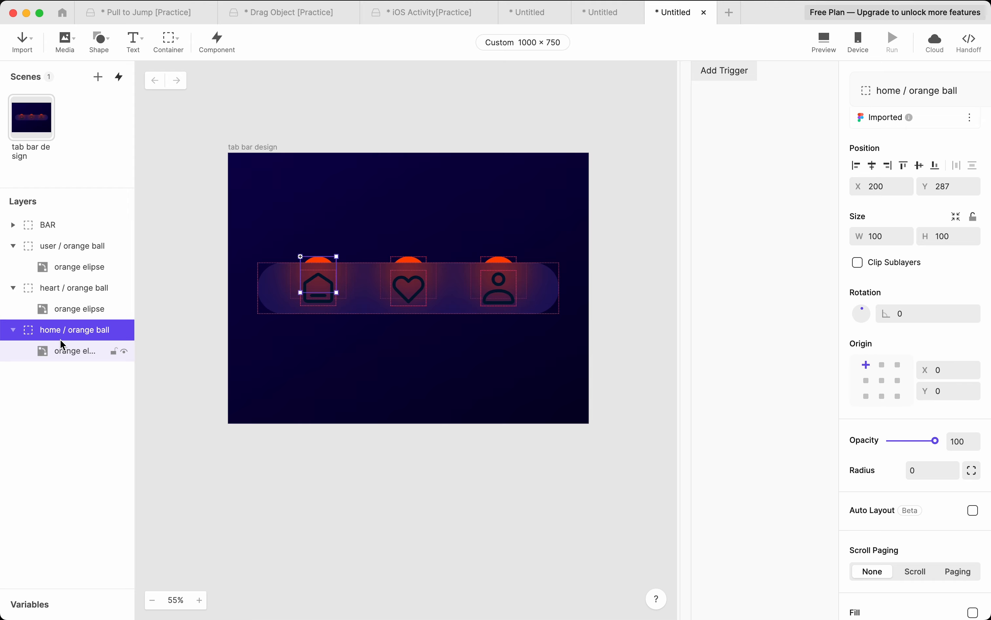
click(66, 290)
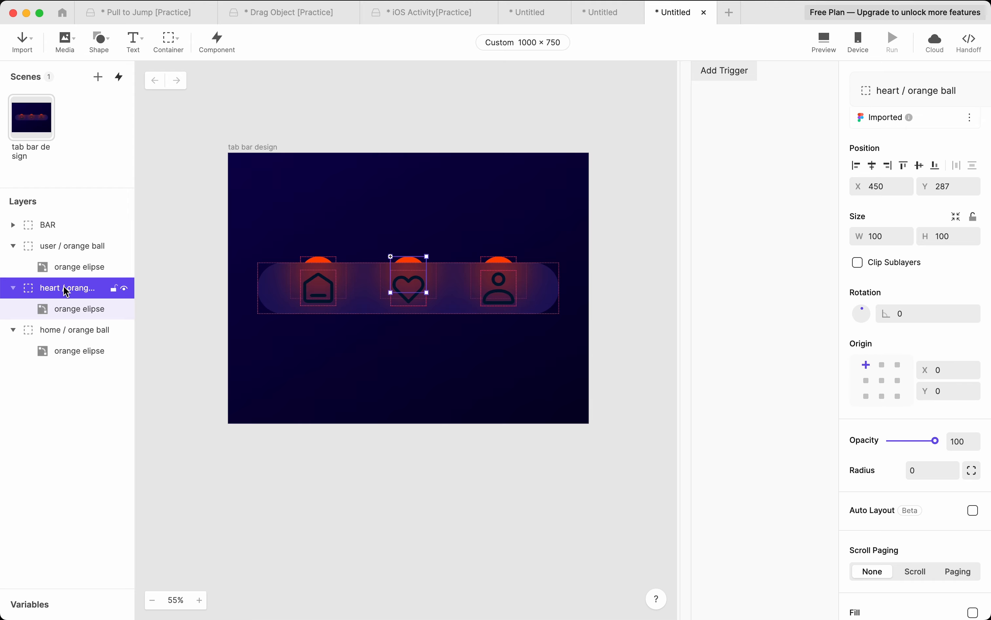
Step: Expand the BAR container and examine the icon and blur containers for home, heart and user inside it
click(69, 246)
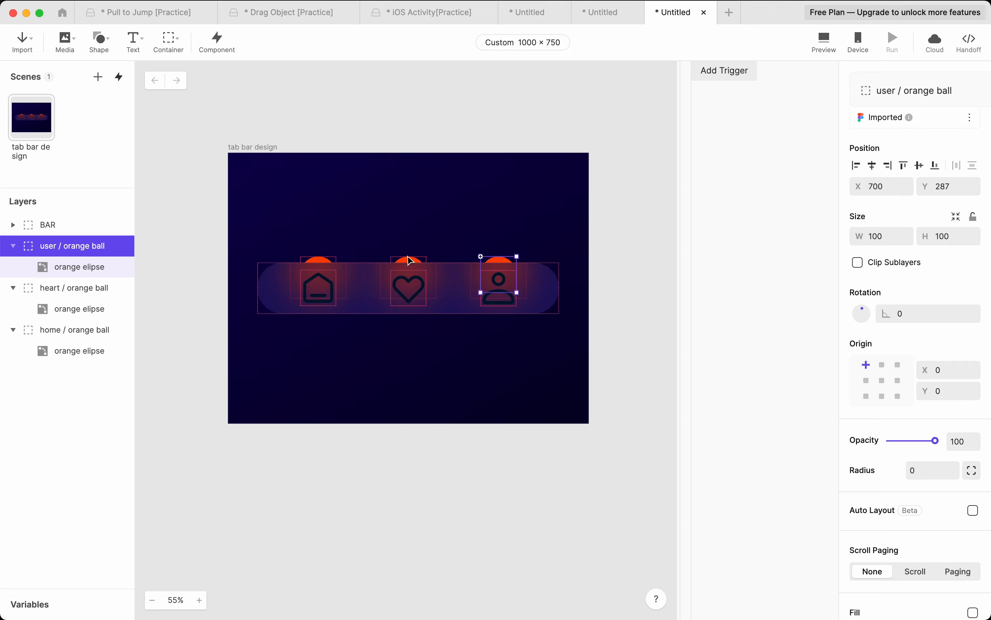
click(14, 224)
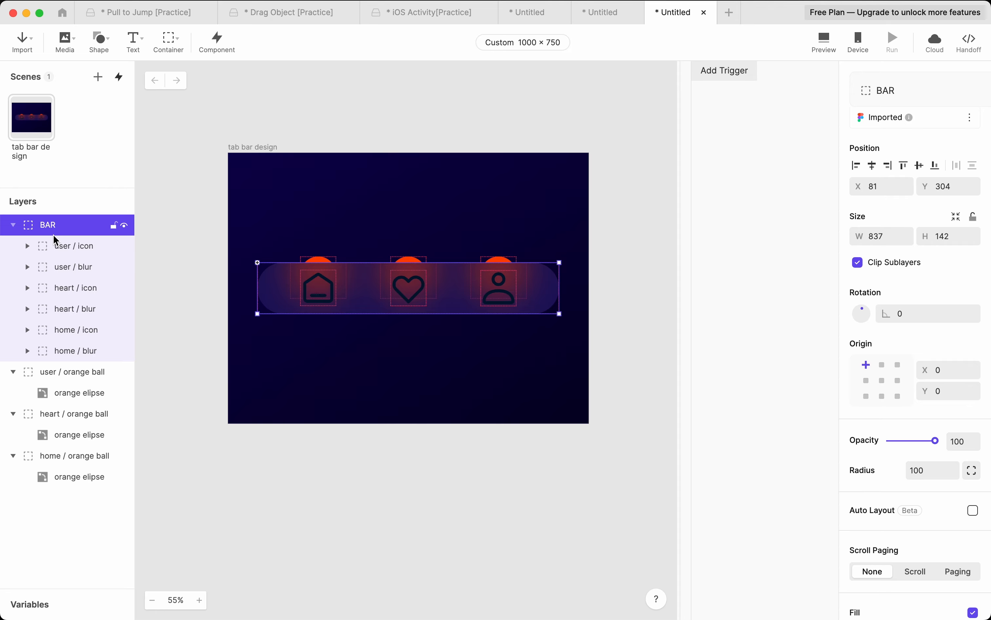
click(63, 350)
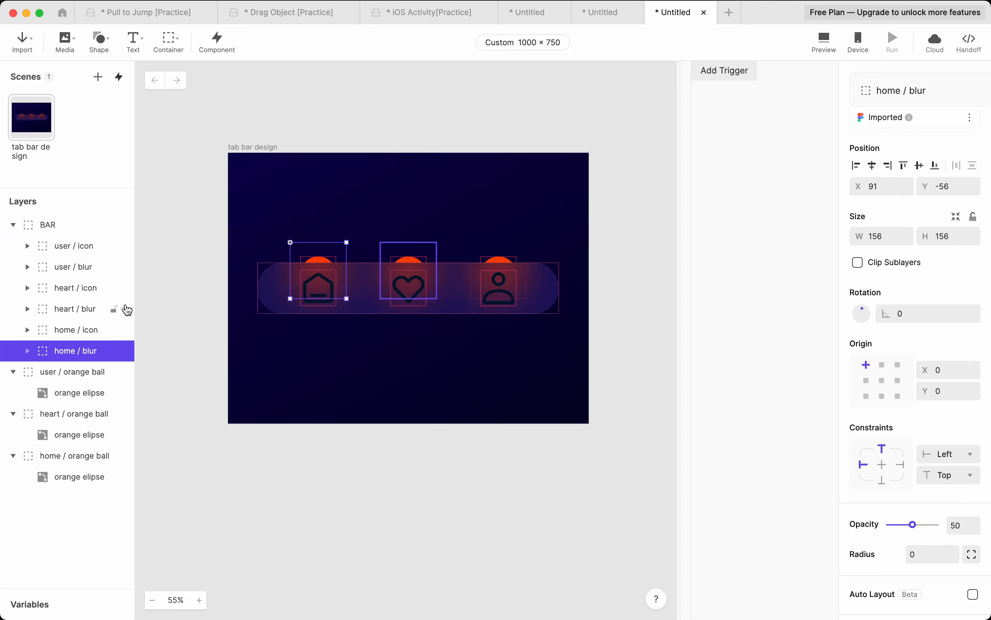
click(64, 334)
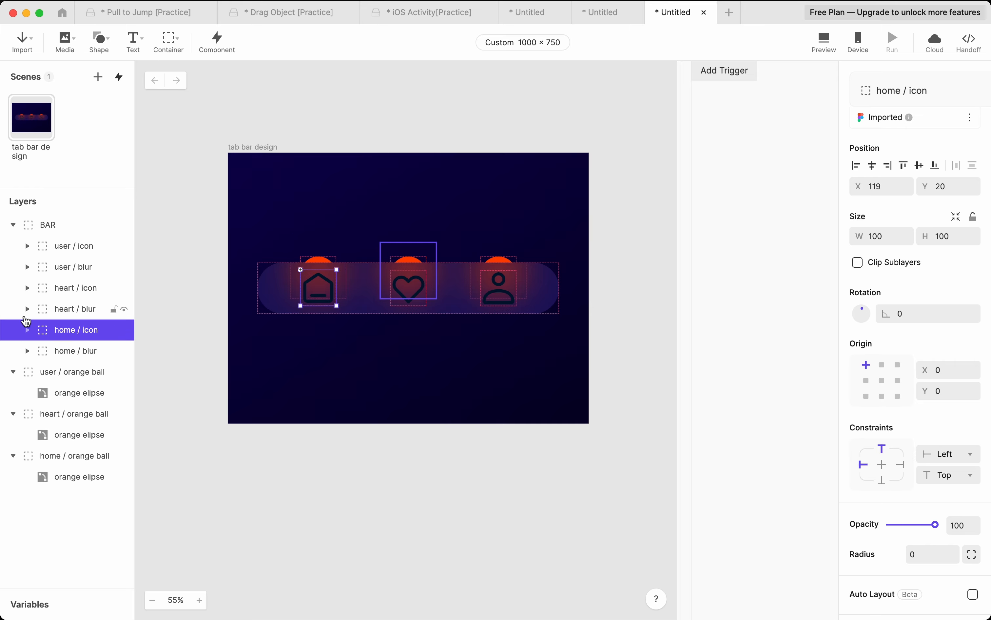
click(61, 310)
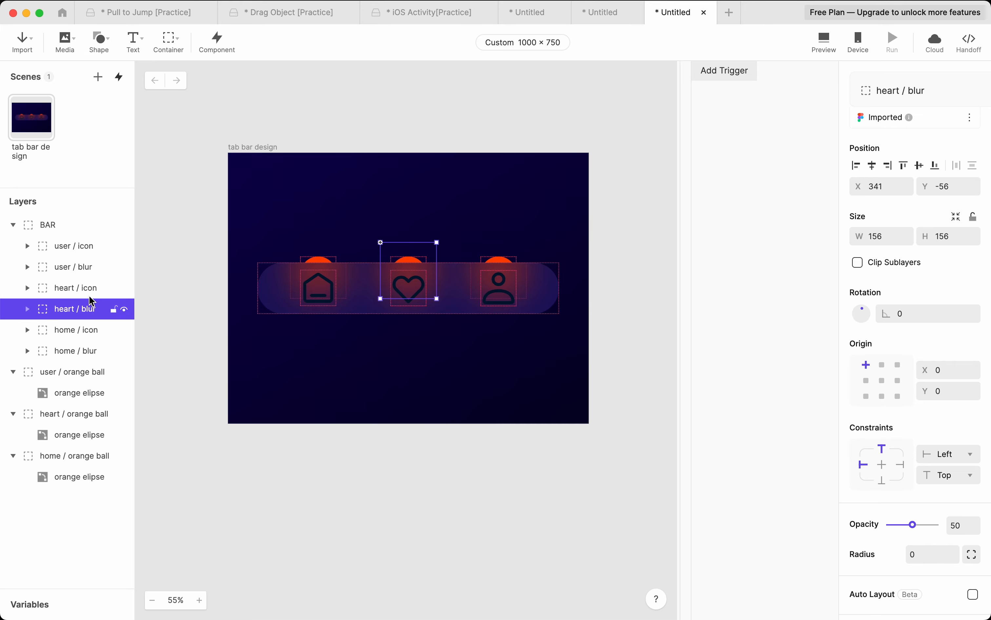
click(84, 286)
click(81, 272)
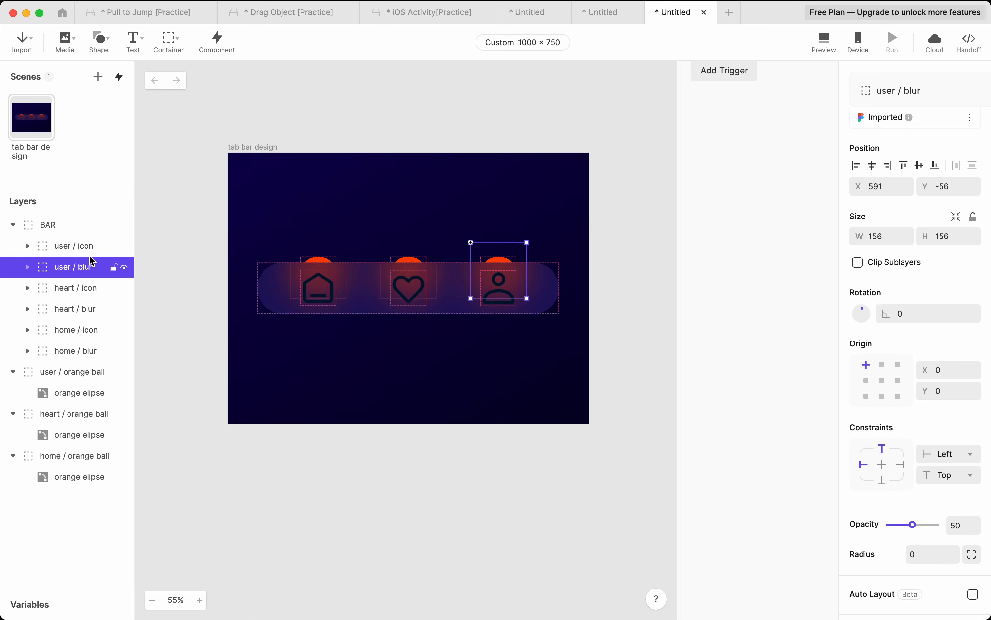
click(70, 246)
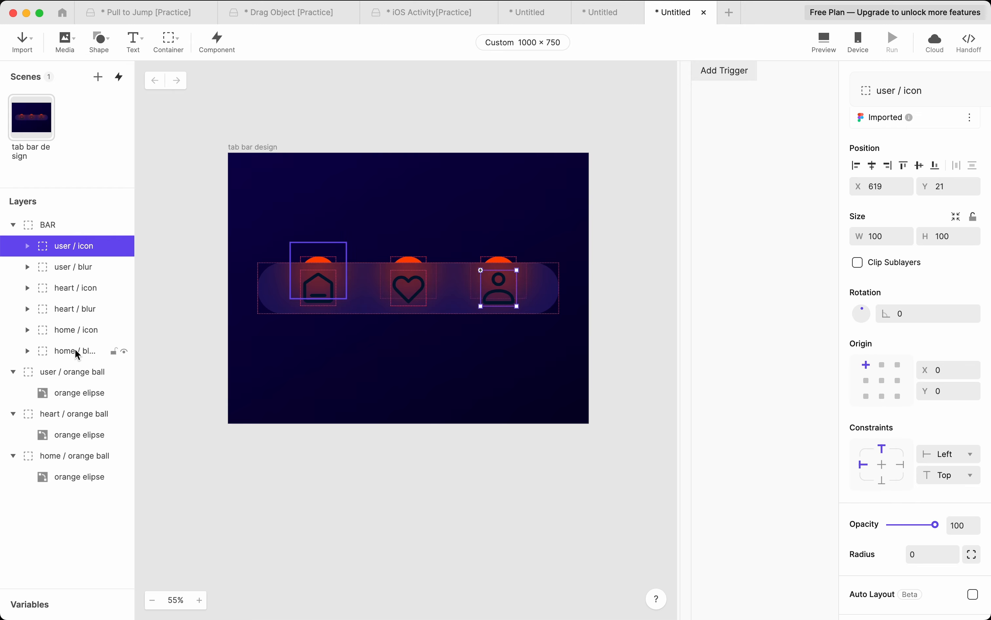
click(82, 330)
click(280, 330)
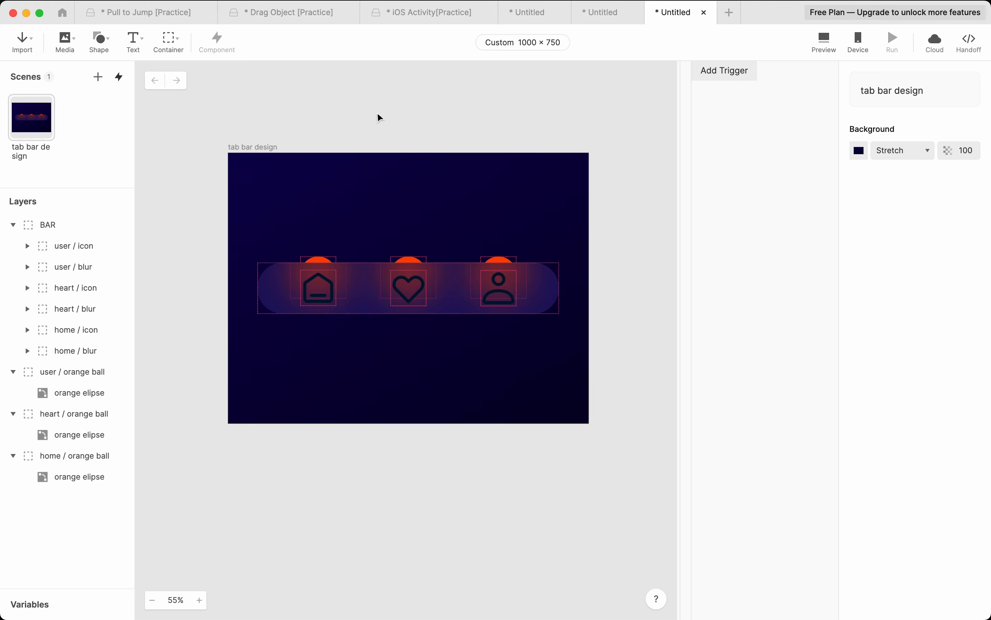
Step: Expand the home / blur container inside BAR, check its blur elipse layer and select the container
scroll(390, 302, up, 3)
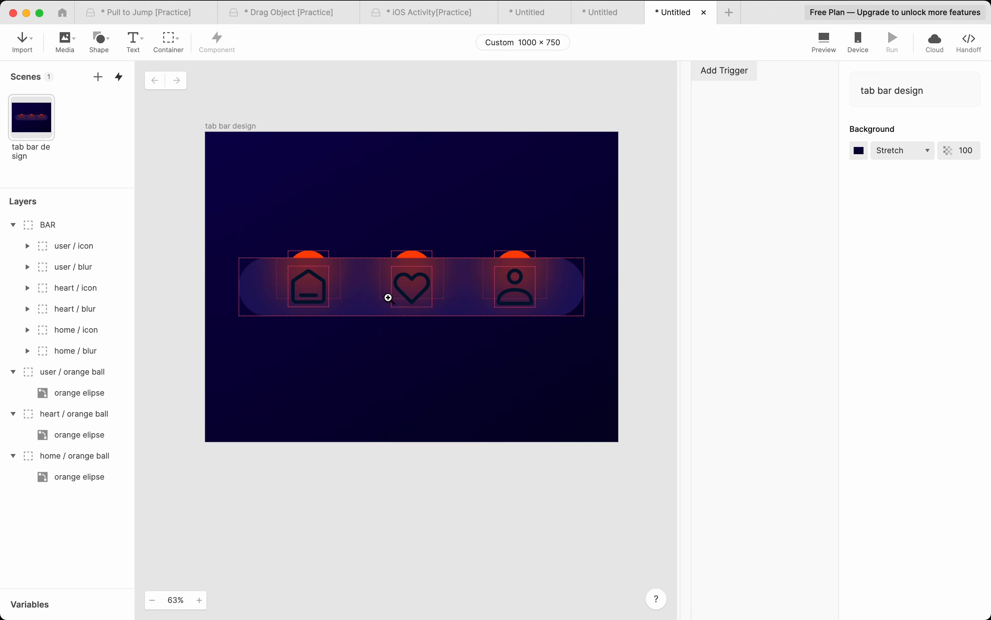
scroll(299, 249, up, 1)
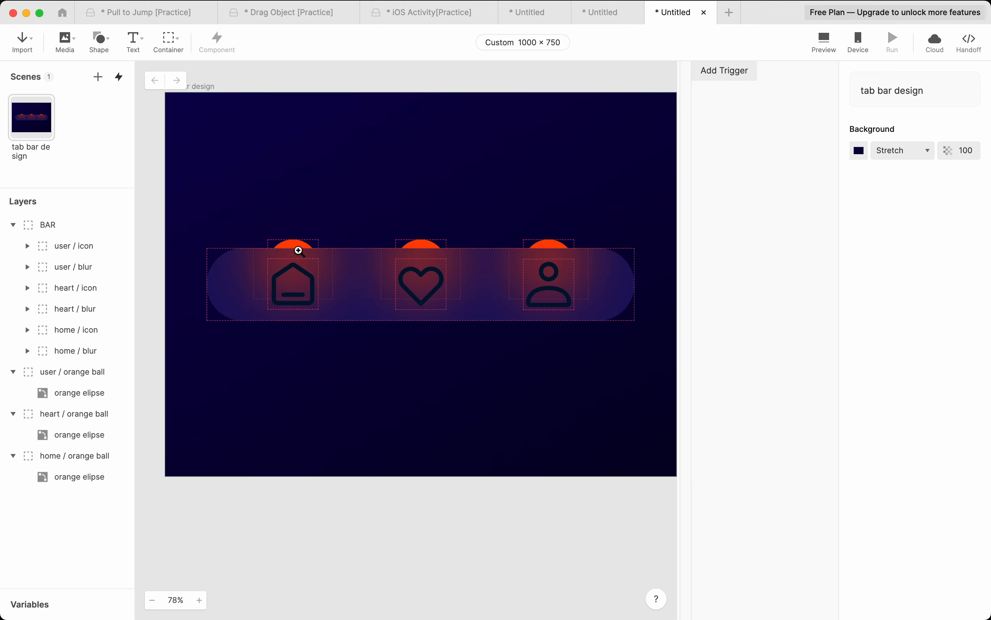
scroll(319, 278, up, 1)
scroll(316, 279, up, 2)
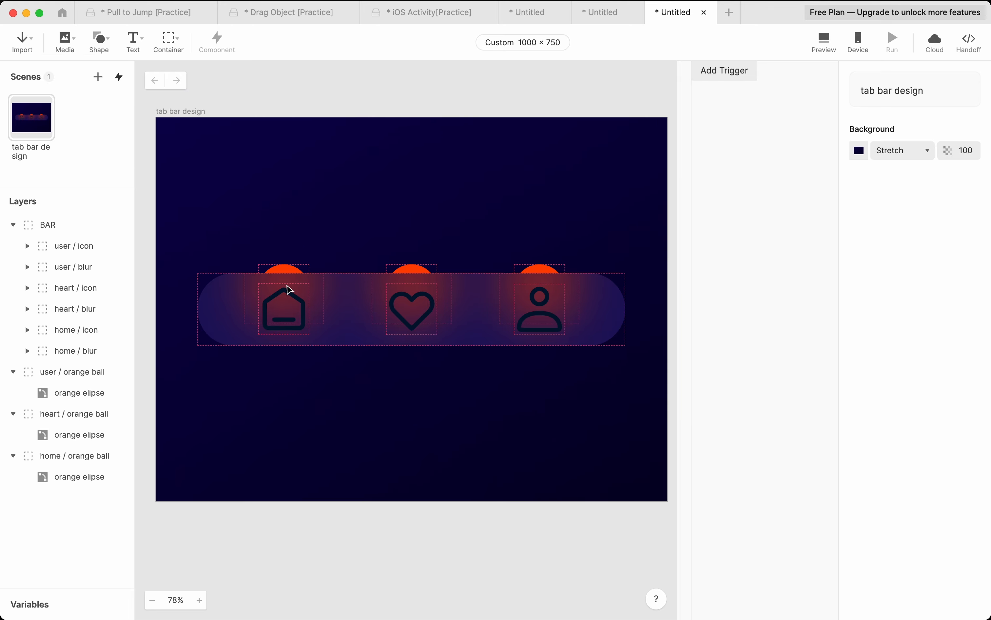
click(62, 350)
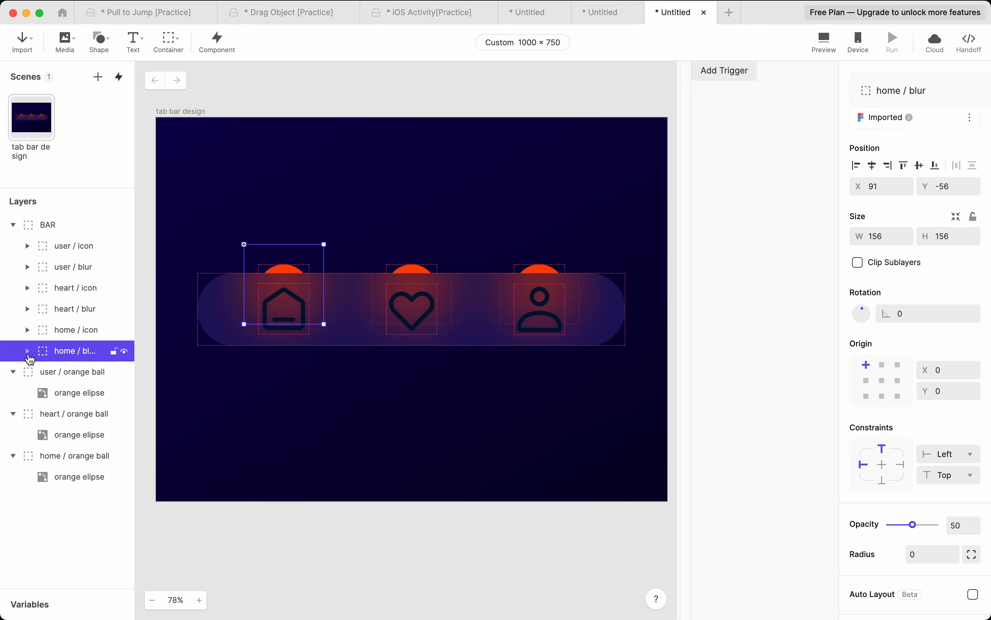
click(27, 350)
click(73, 371)
click(73, 350)
Step: Try the home / blur container at a Y position of -86 and undo the change, keeping the imported design
click(951, 188)
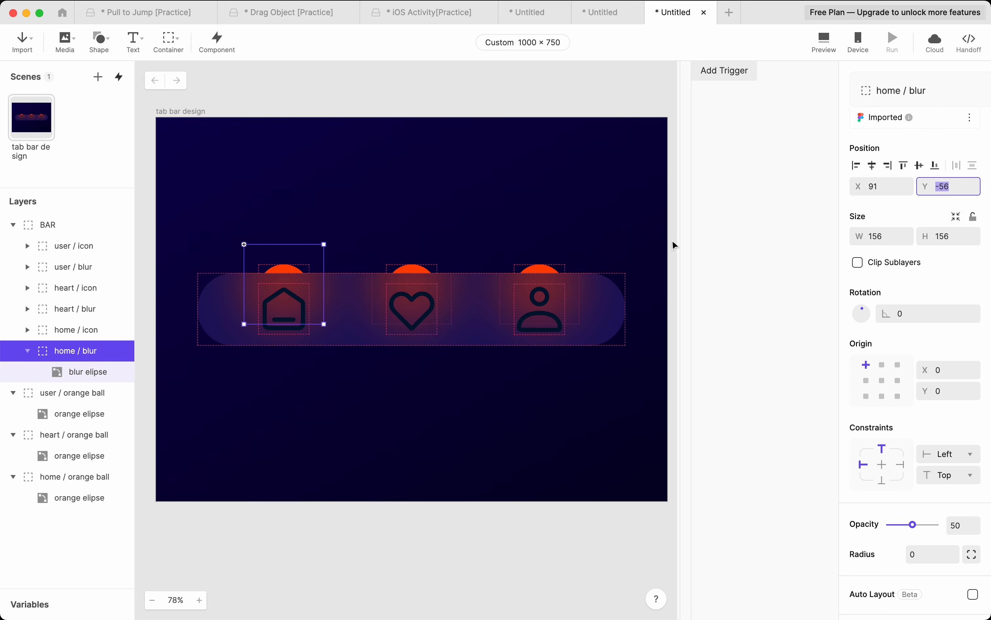
text(-86)
key(Return)
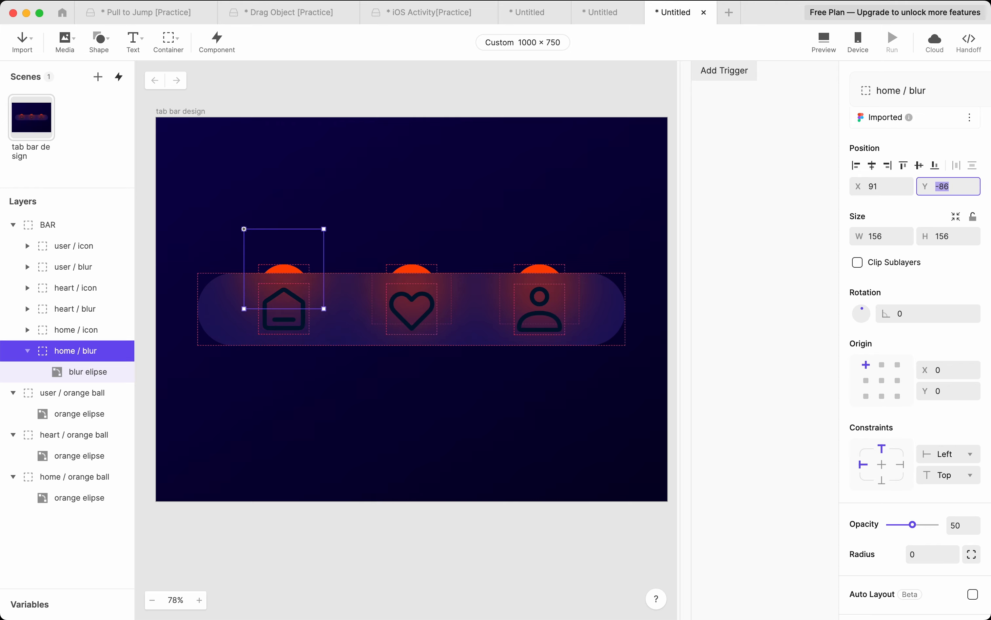
click(75, 371)
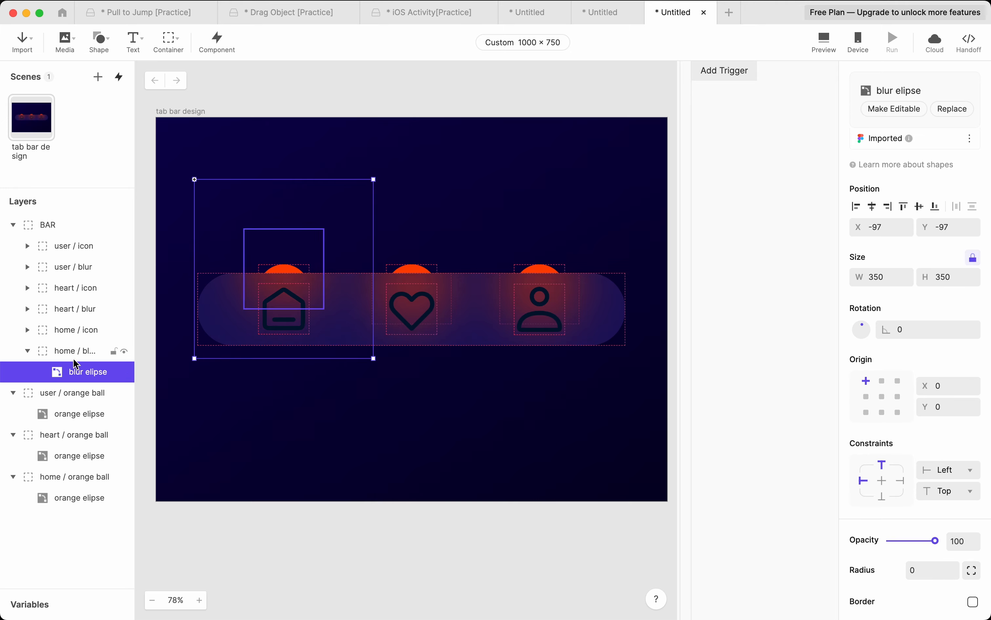
key(super+z)
key(super+z)
key(super+z)
key(super+z)
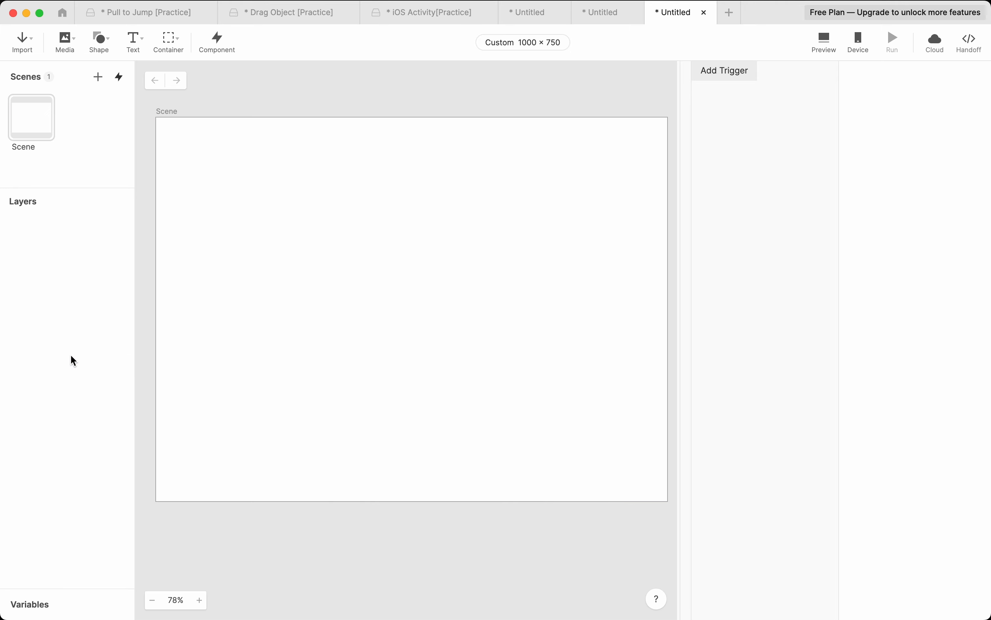
key(super+shift+z)
Step: Move the home / blur container down to a Y position of 100 and set its opacity to 0
click(62, 350)
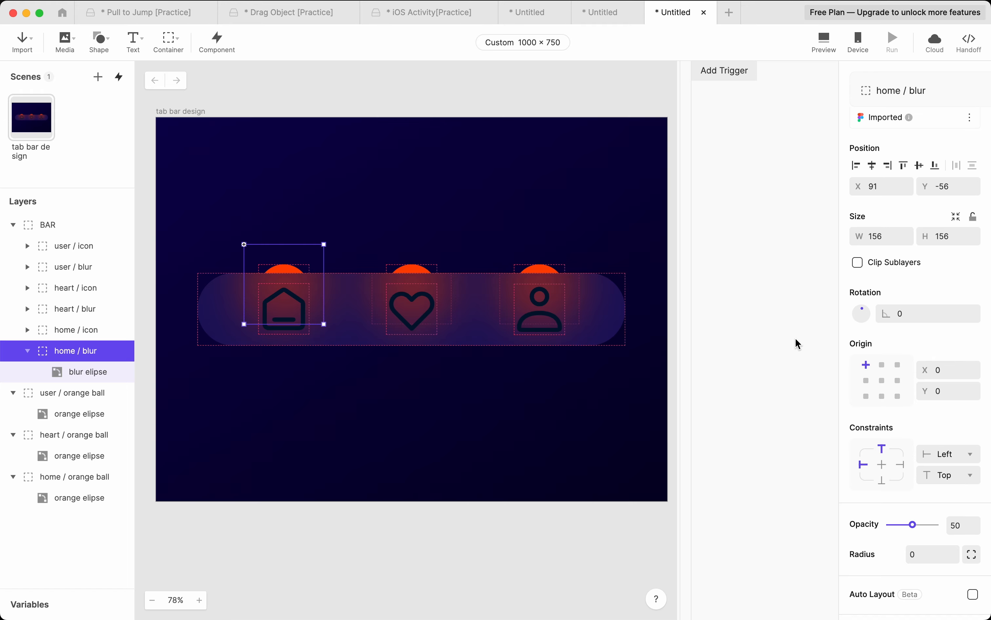
key(shift+Down)
key(shift+Down)
key(shift+Down)
key(shift+Down)
key(shift+Down)
key(shift+Down)
key(shift+Down)
key(shift+Down)
key(shift+Down)
key(shift+Down)
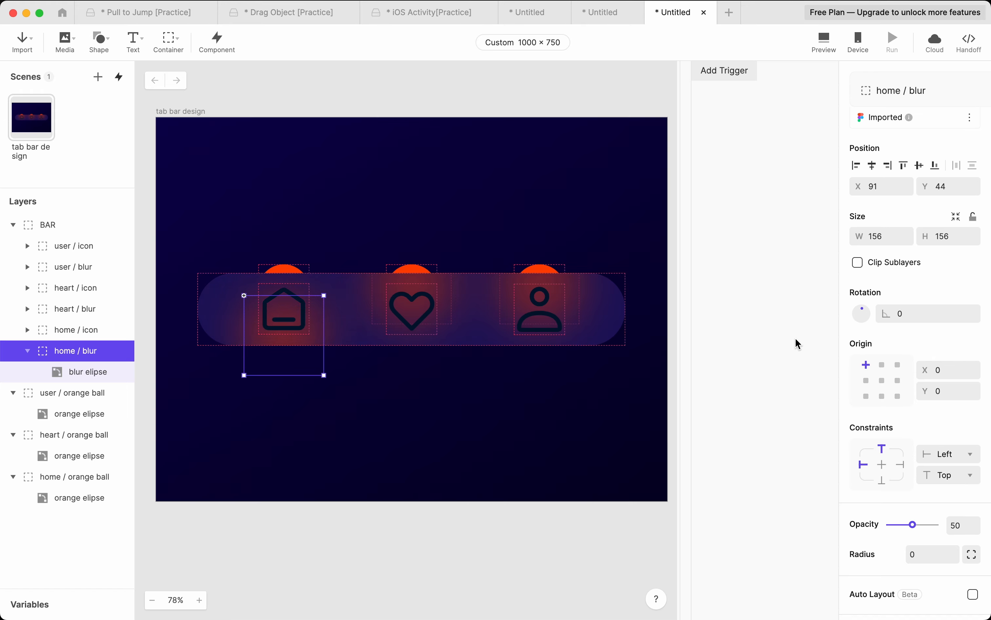
click(959, 188)
text(100)
key(Return)
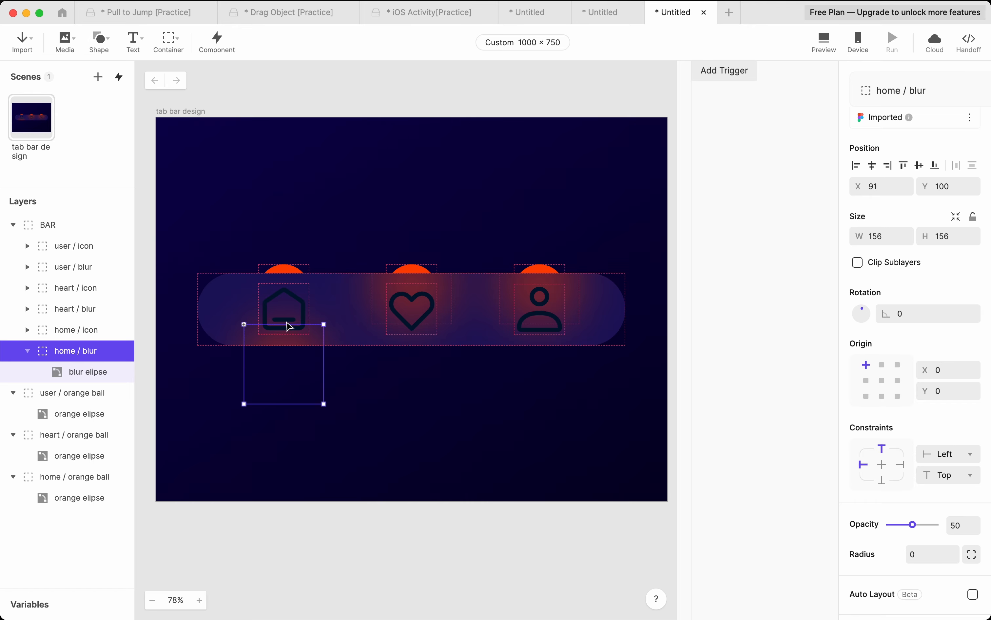
scroll(922, 492, down, 1)
click(964, 500)
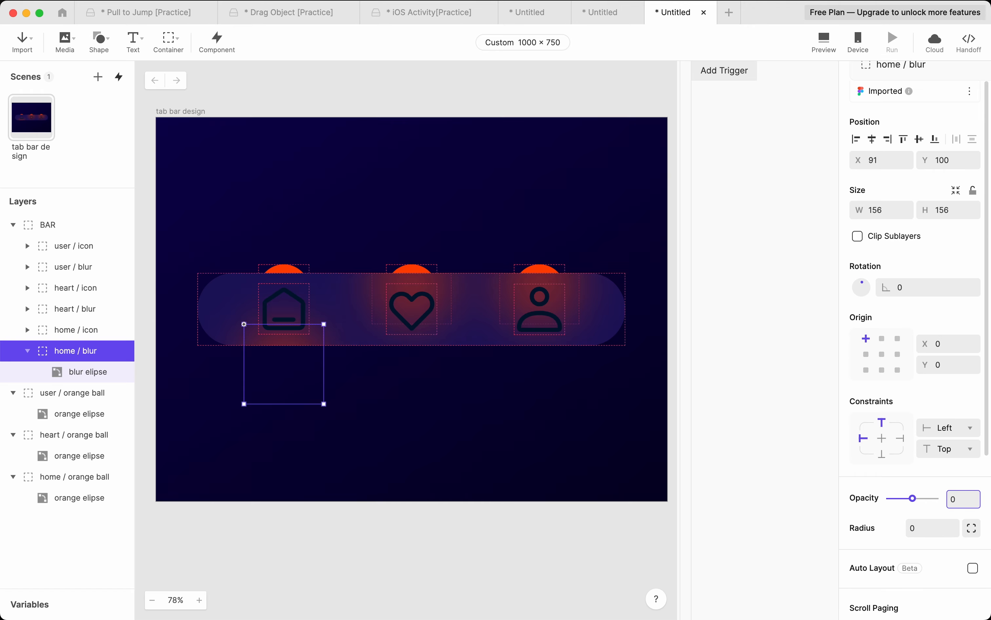
key(Return)
Step: Set the heart / blur container's Y position to 100 and its opacity to 0
click(73, 313)
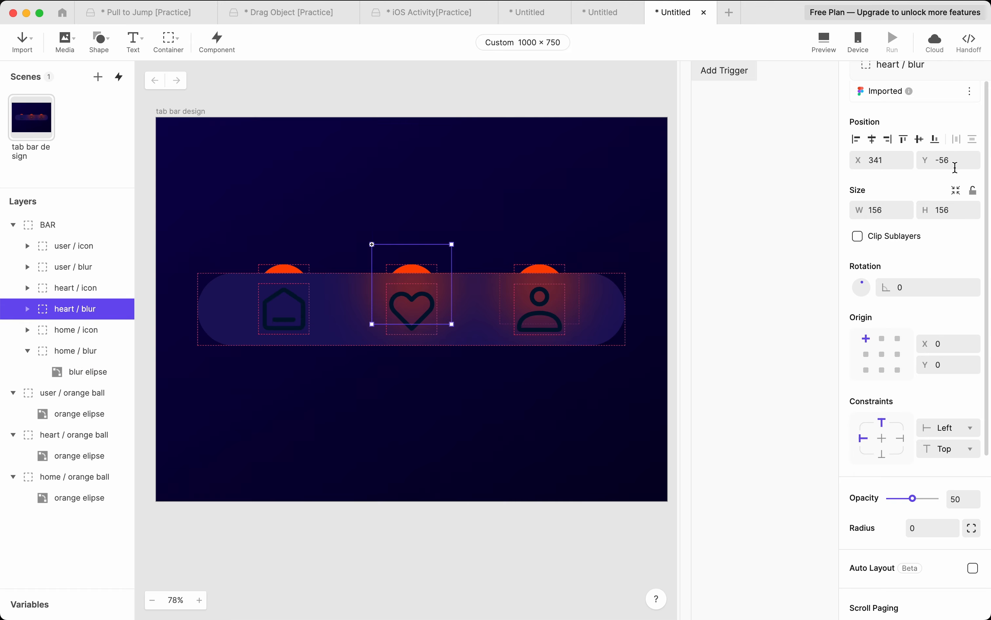
double_click(955, 164)
text(100)
key(Return)
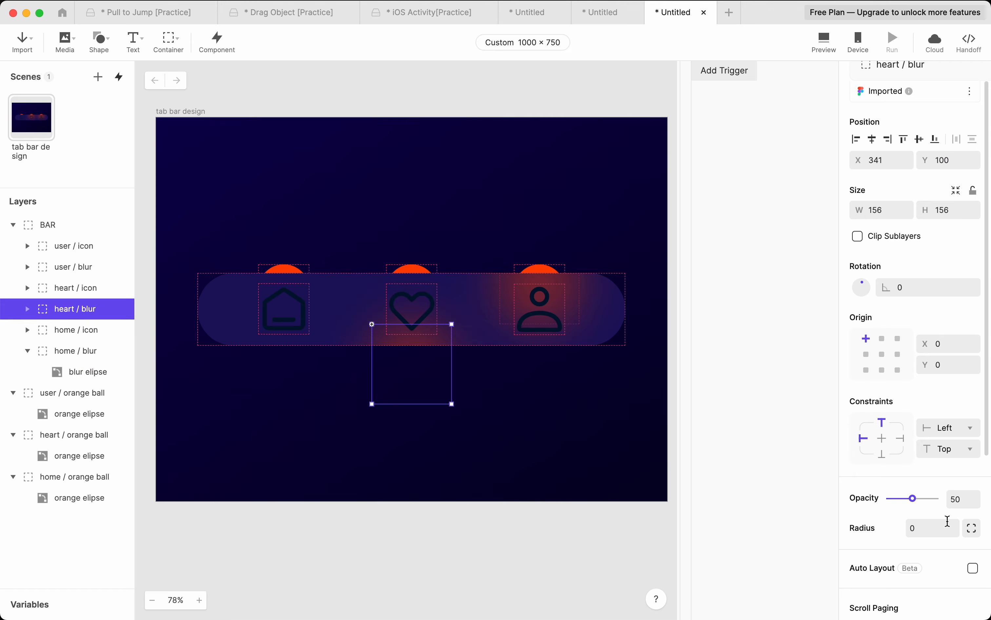
click(970, 502)
key(Return)
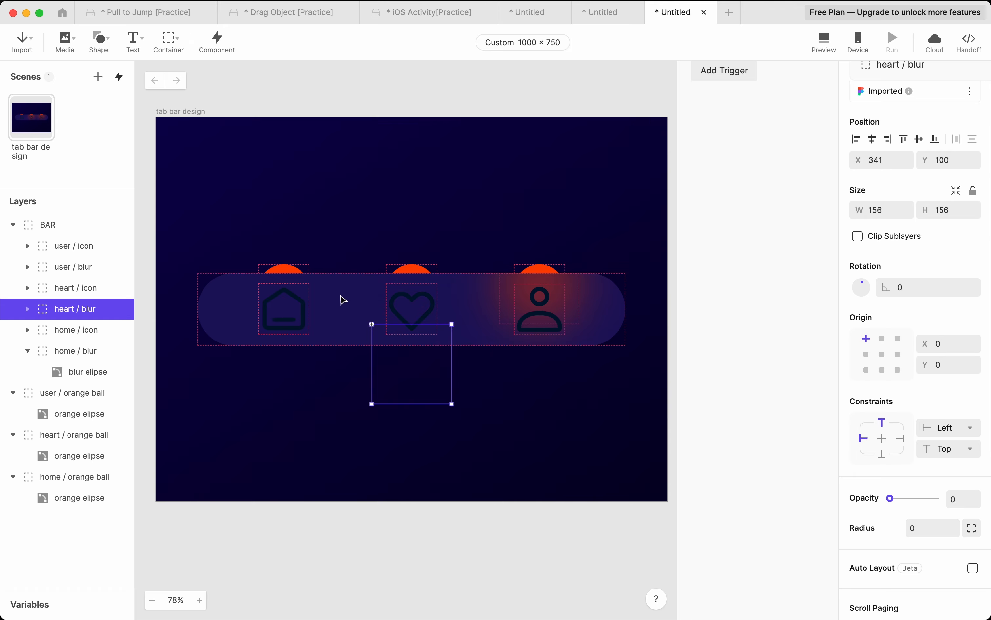
Step: Set the user / blur container's Y position to 100 and its opacity to 0
click(40, 269)
double_click(955, 161)
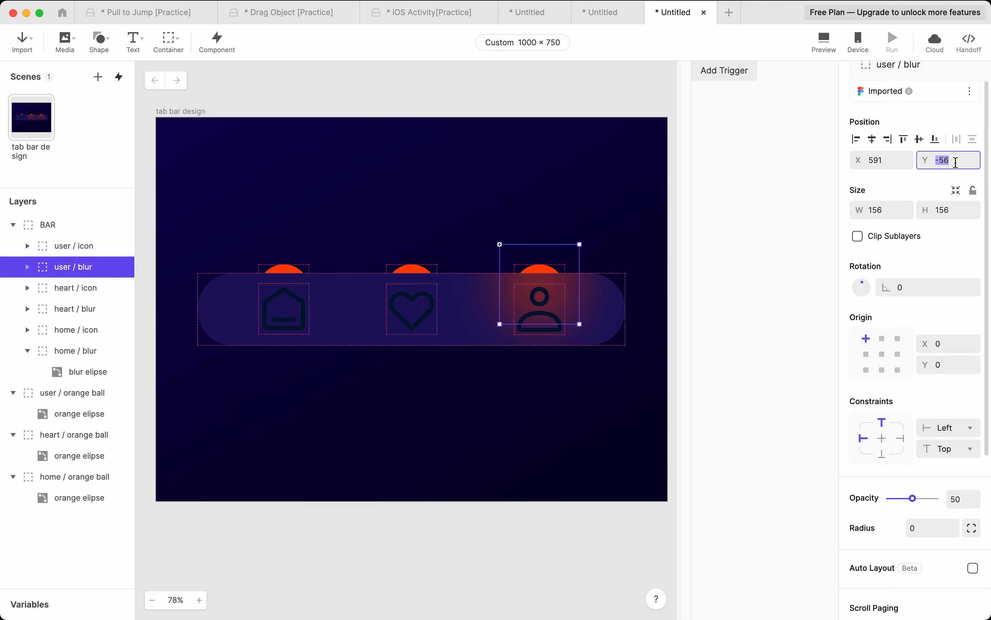
text(100)
key(Return)
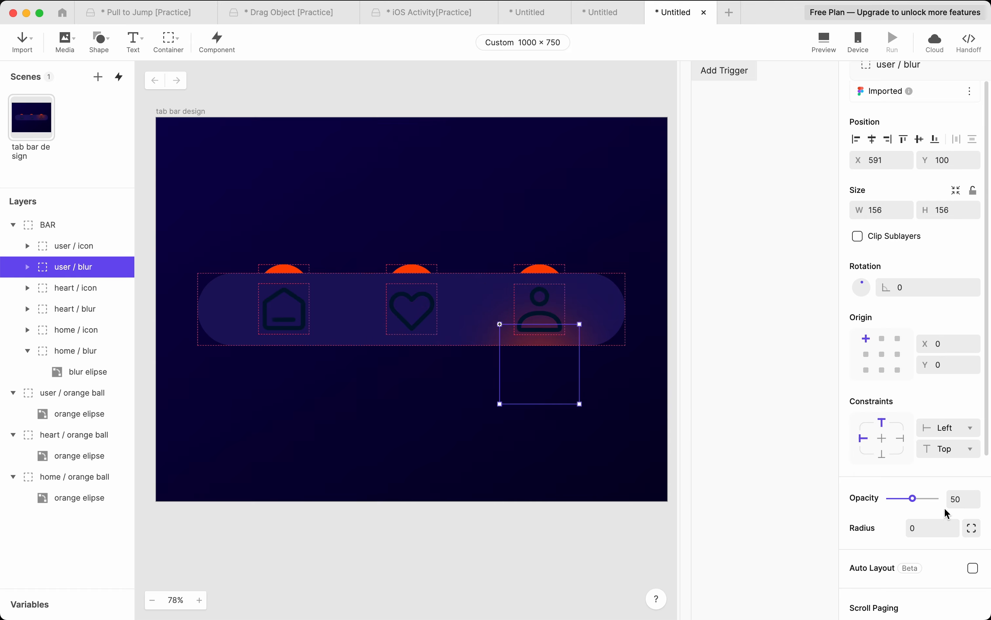
click(963, 498)
text(0)
key(Return)
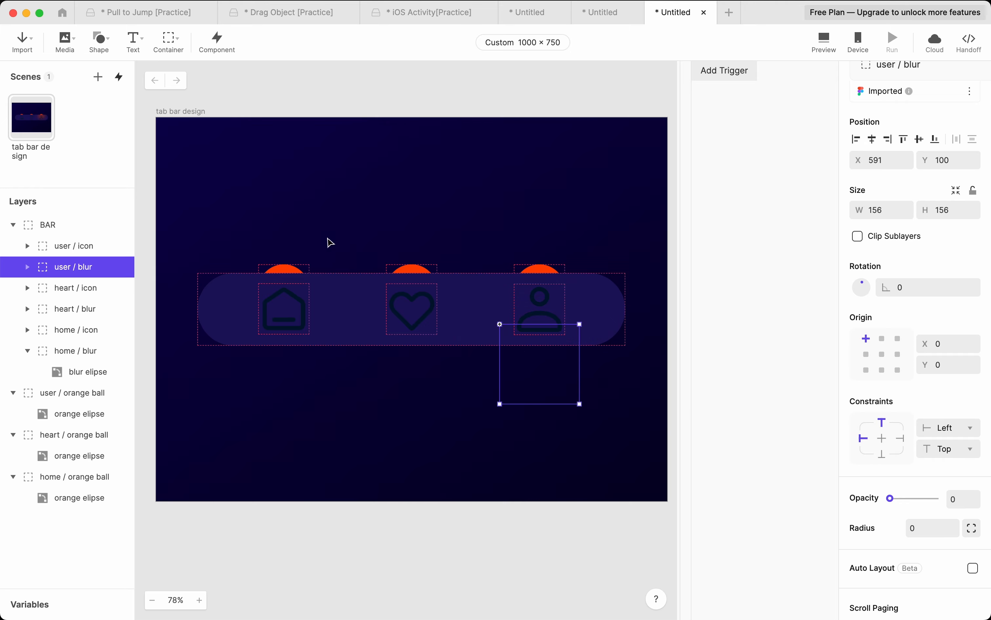
Step: Move the home, heart and user orange ball containers together down behind the BAR to a Y position of 340
click(50, 393)
click(52, 434)
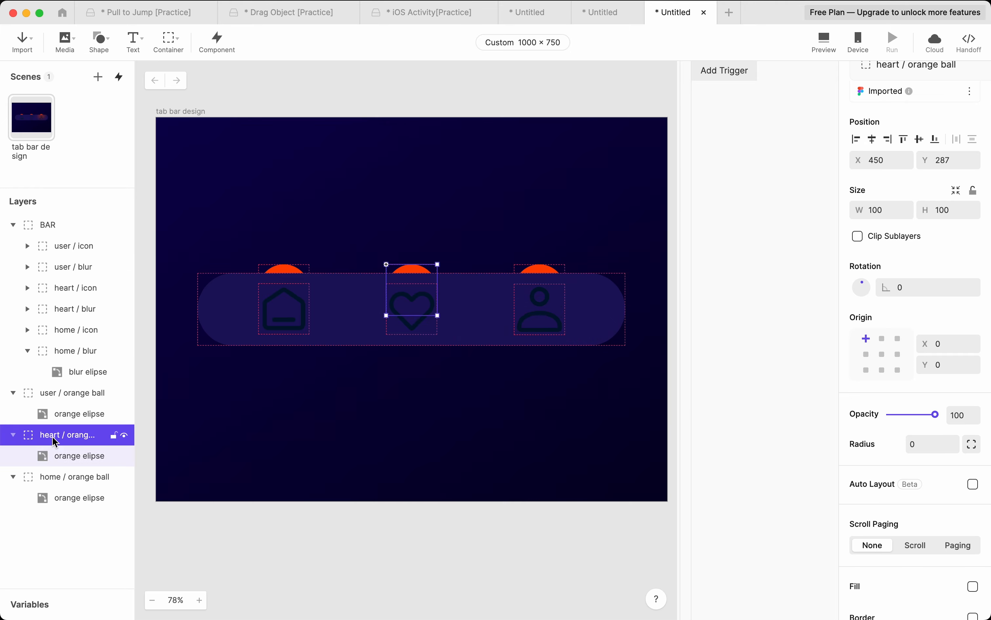
click(61, 477)
shift+click(63, 437)
shift+click(71, 399)
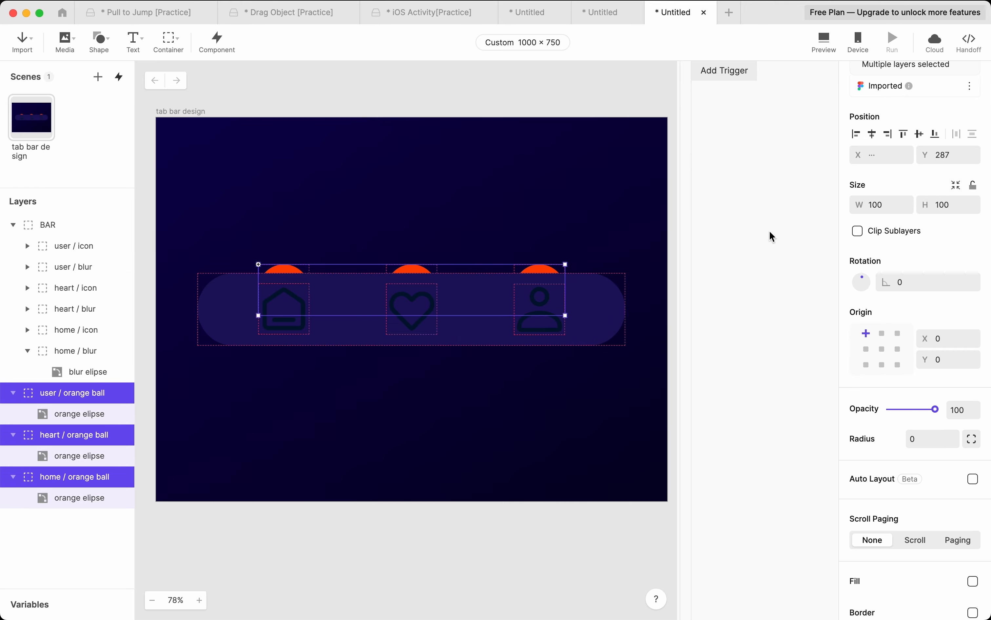
click(961, 158)
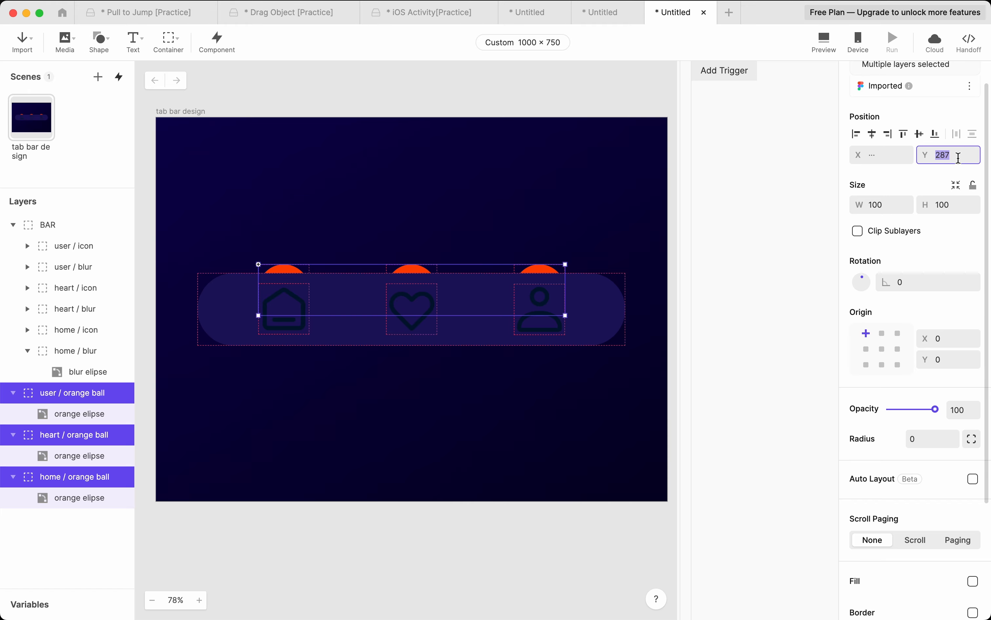
text(257)
key(Return)
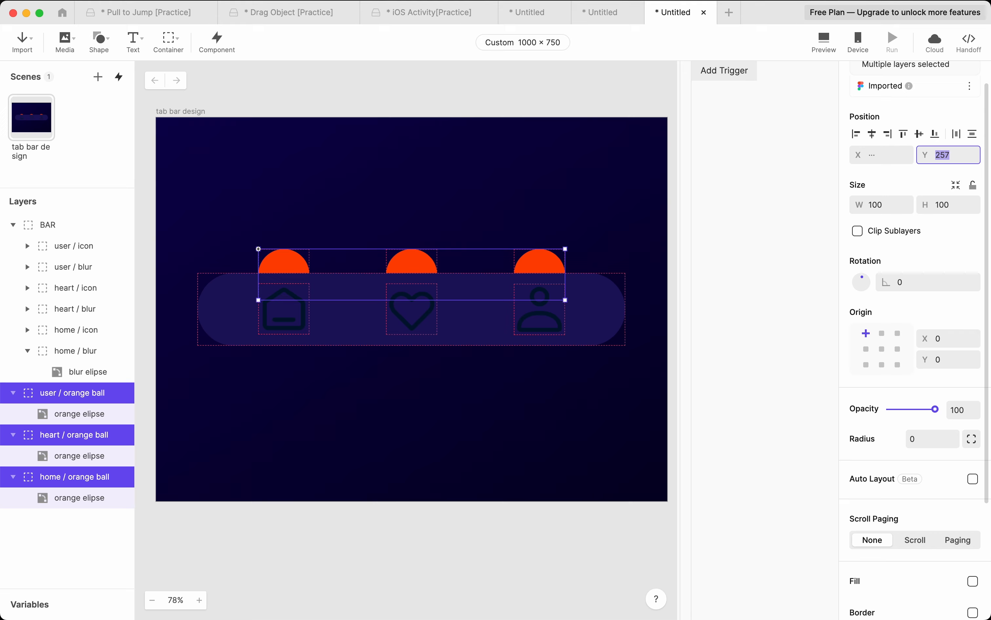
key(shift+Down)
key(shift+Down)
key(shift+Down)
key(shift+Down)
key(shift+Down)
key(shift+Down)
key(shift+Down)
key(shift+Down)
key(shift+Down)
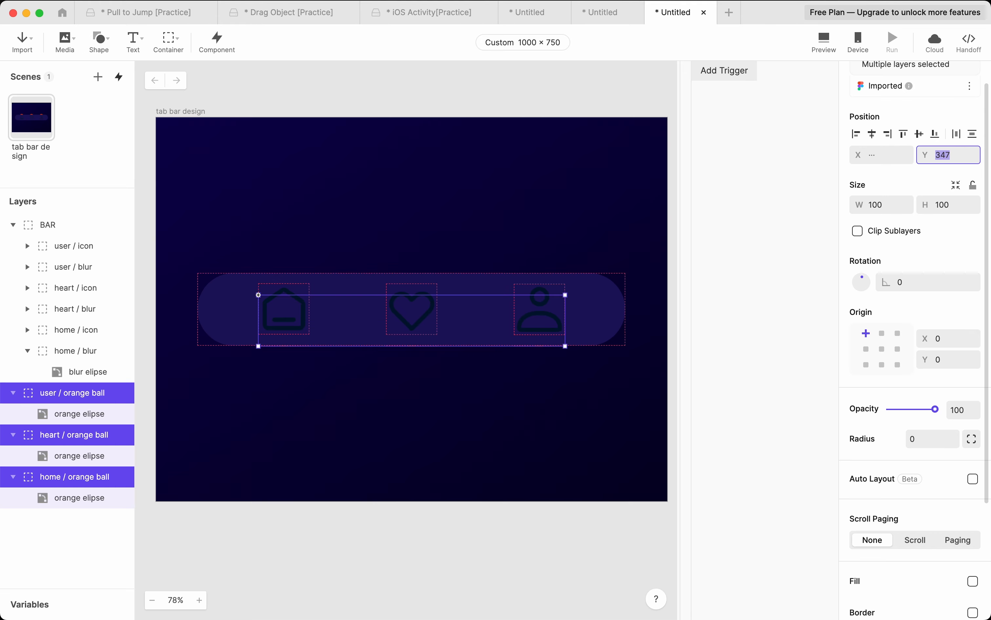
text(340)
key(Return)
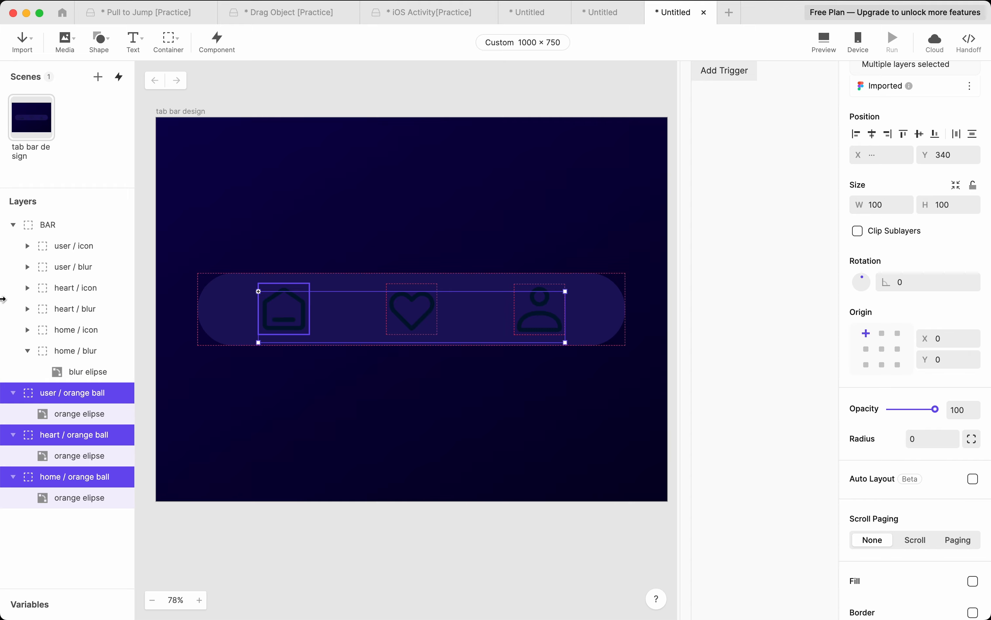
Step: Expand all remaining icon and blur containers inside BAR and select the user Icon layer
click(353, 426)
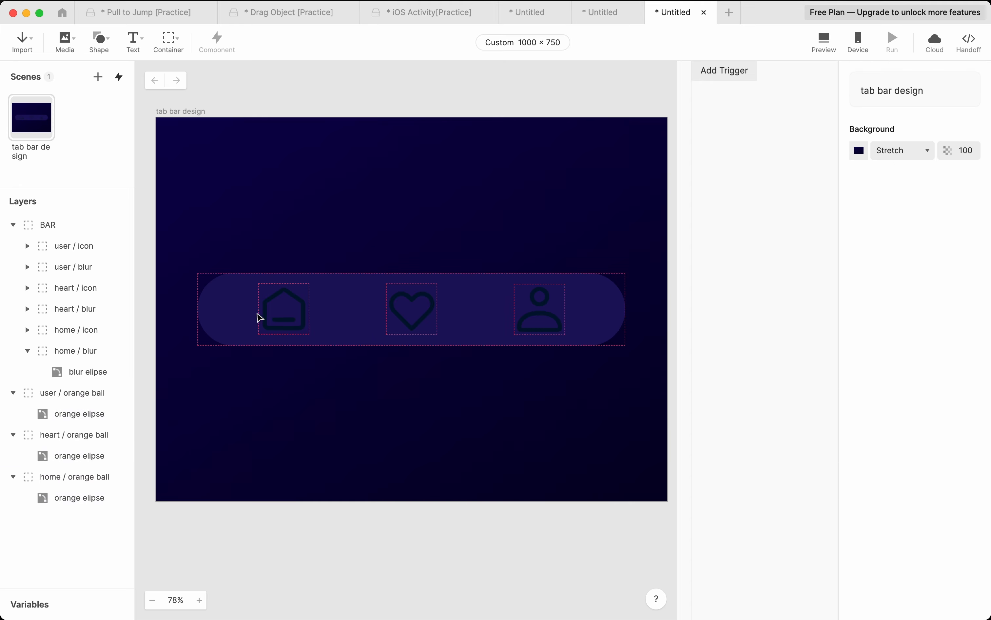
click(28, 245)
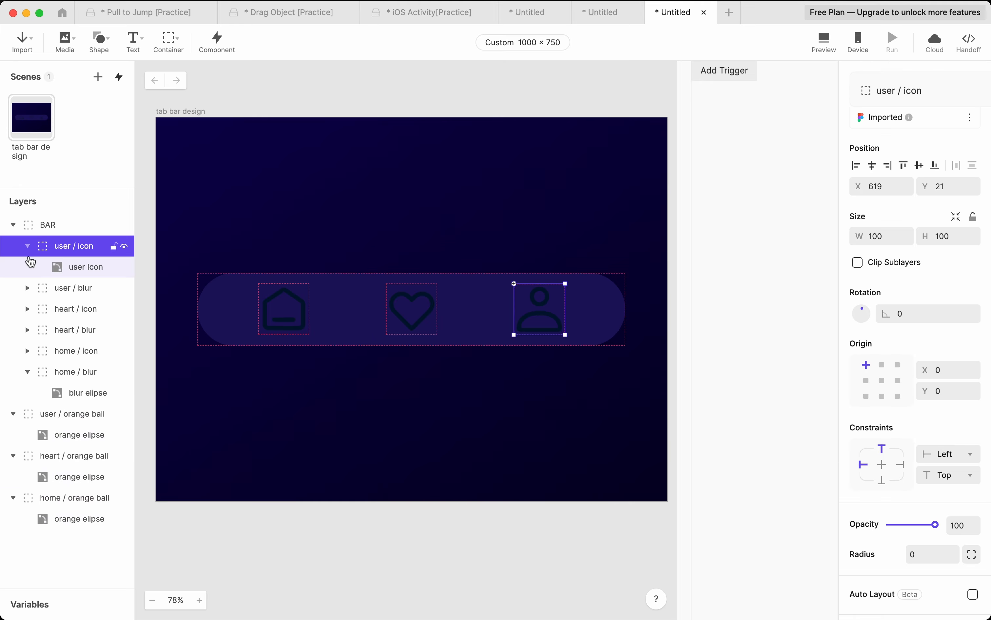
click(28, 288)
click(28, 330)
click(28, 371)
click(27, 413)
click(87, 268)
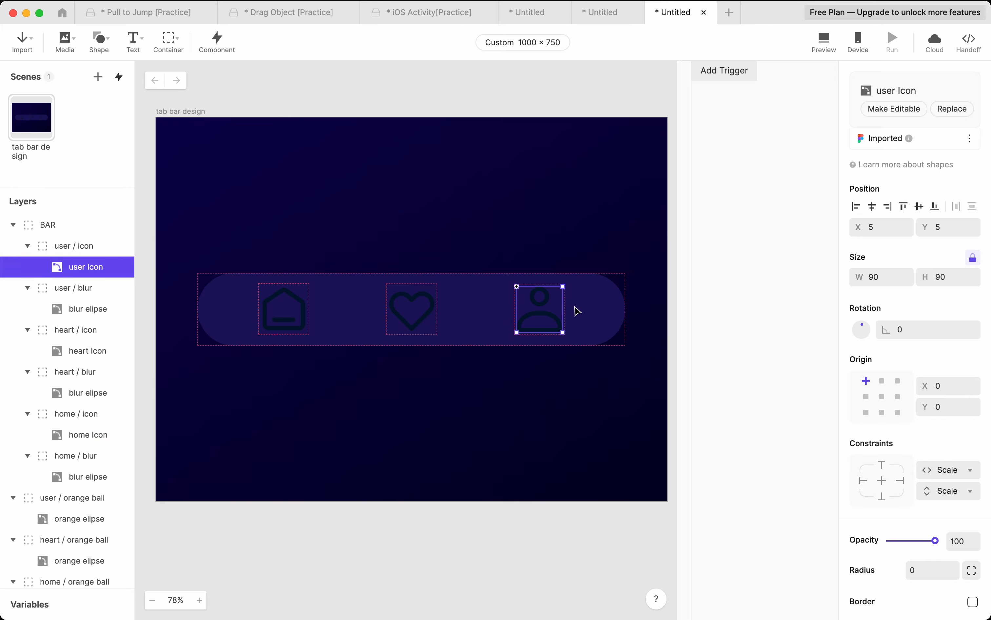
Step: Make the imported user, heart and home Icon layers editable as shapes
click(895, 109)
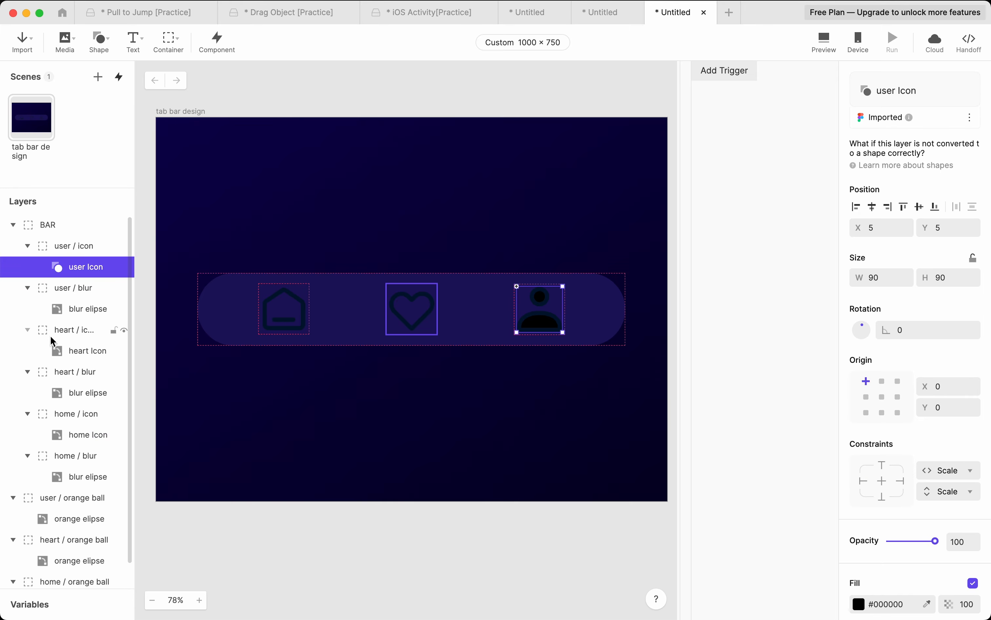
click(76, 351)
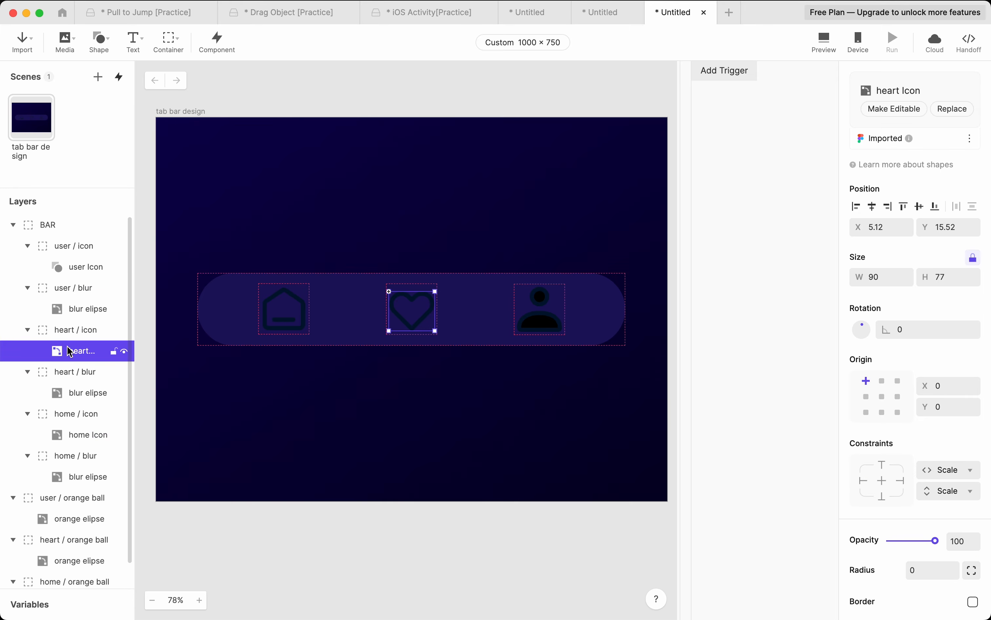
click(894, 107)
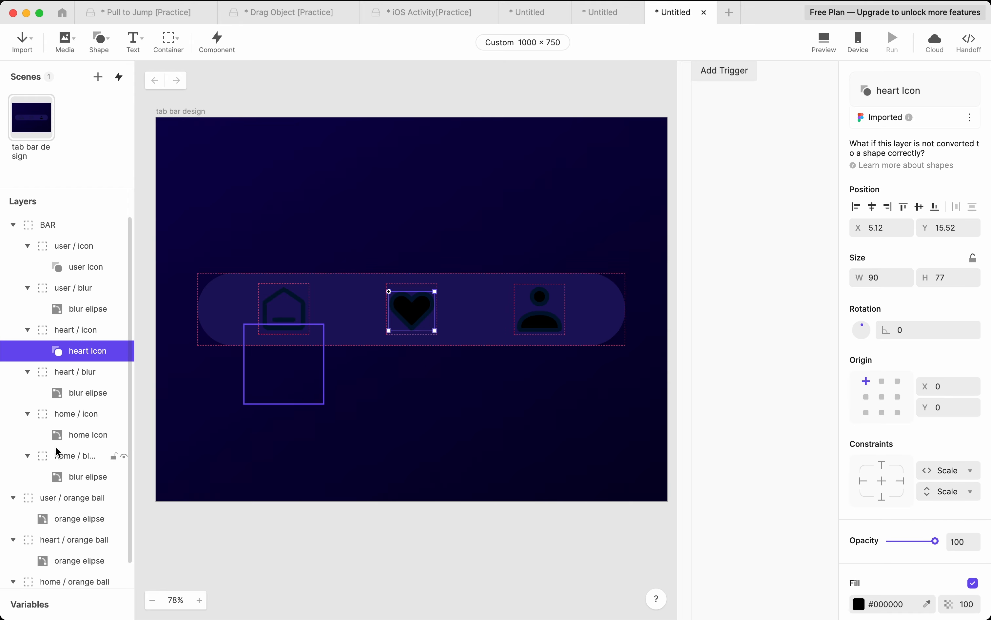
click(69, 436)
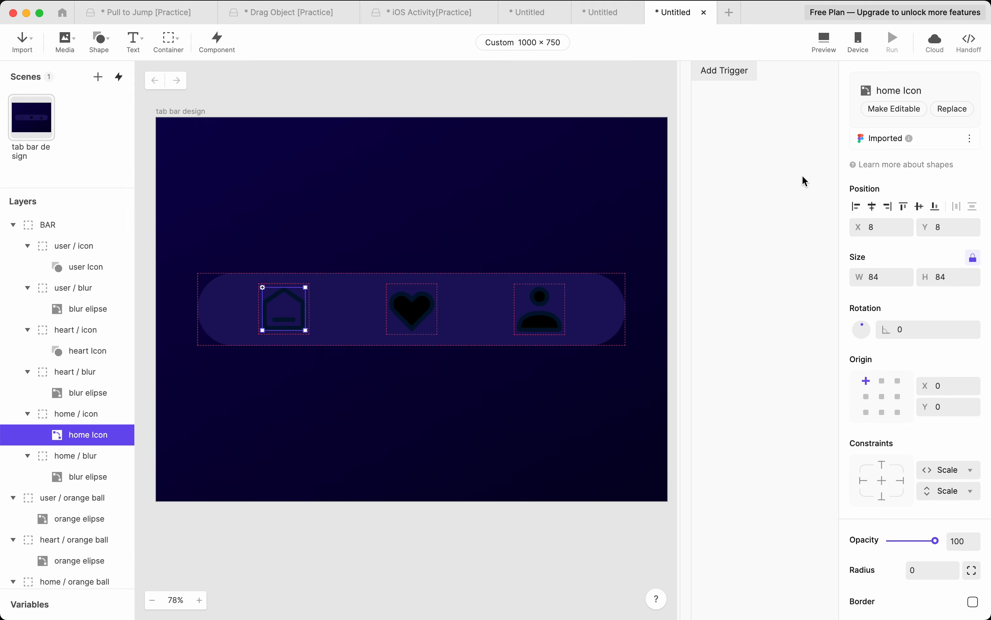
click(868, 111)
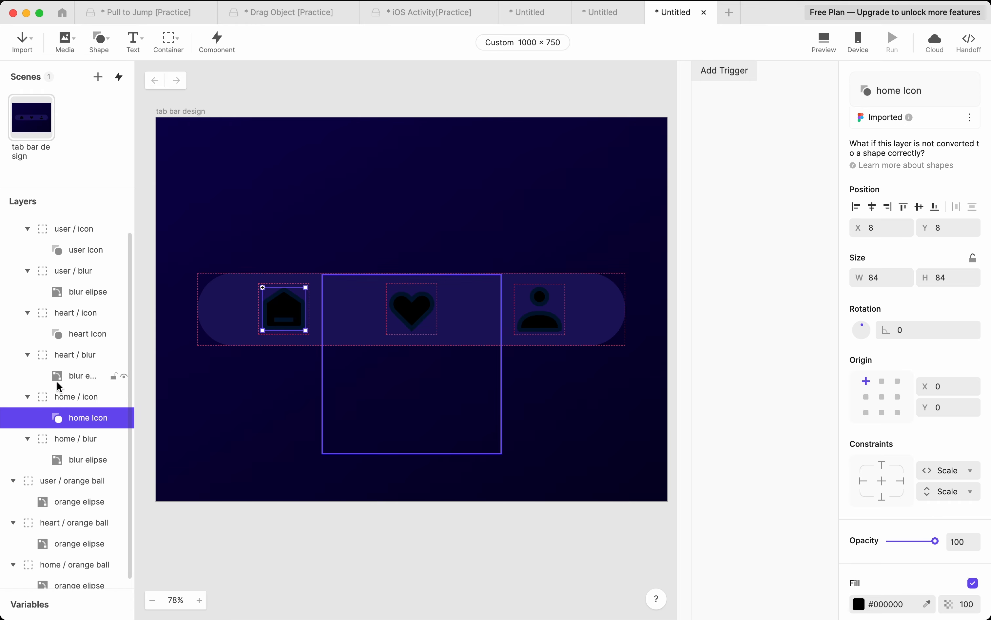
Step: Turn off the fill on the home, heart and user Icon shapes so only their borders remain
scroll(938, 560, down, 5)
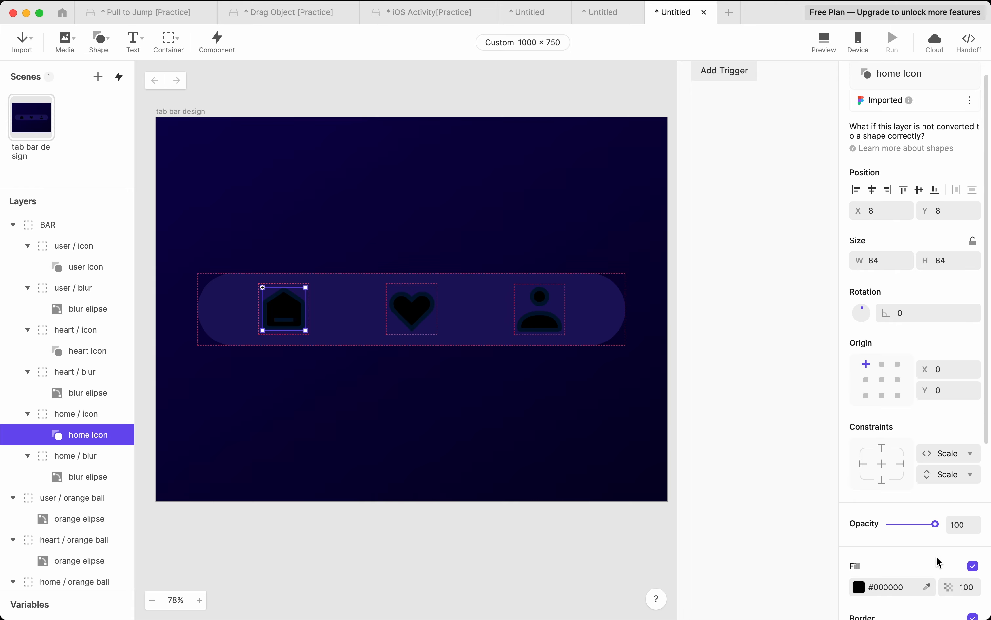
click(974, 436)
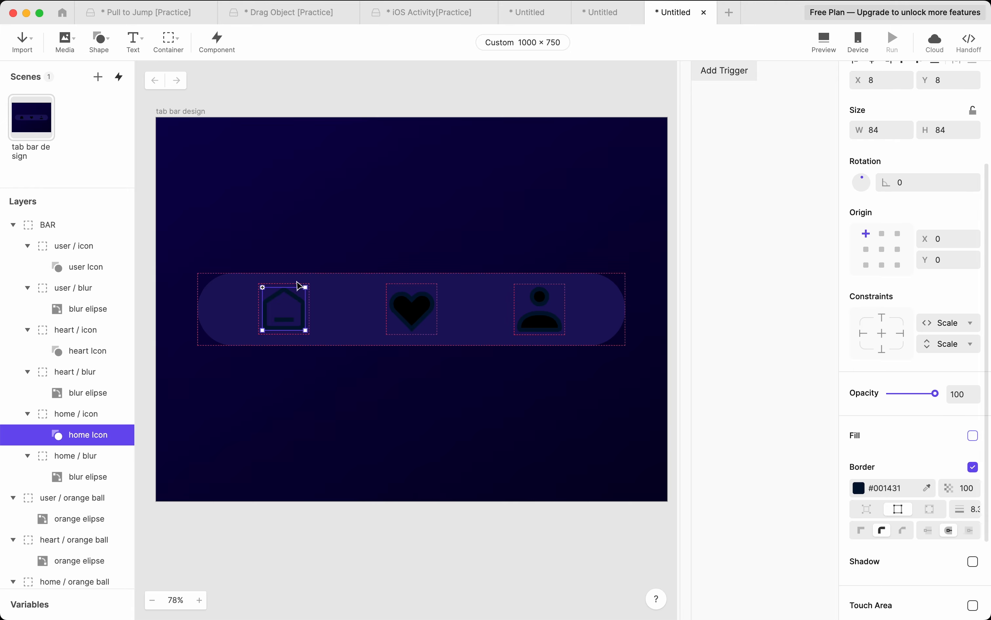
click(62, 357)
click(975, 514)
click(81, 269)
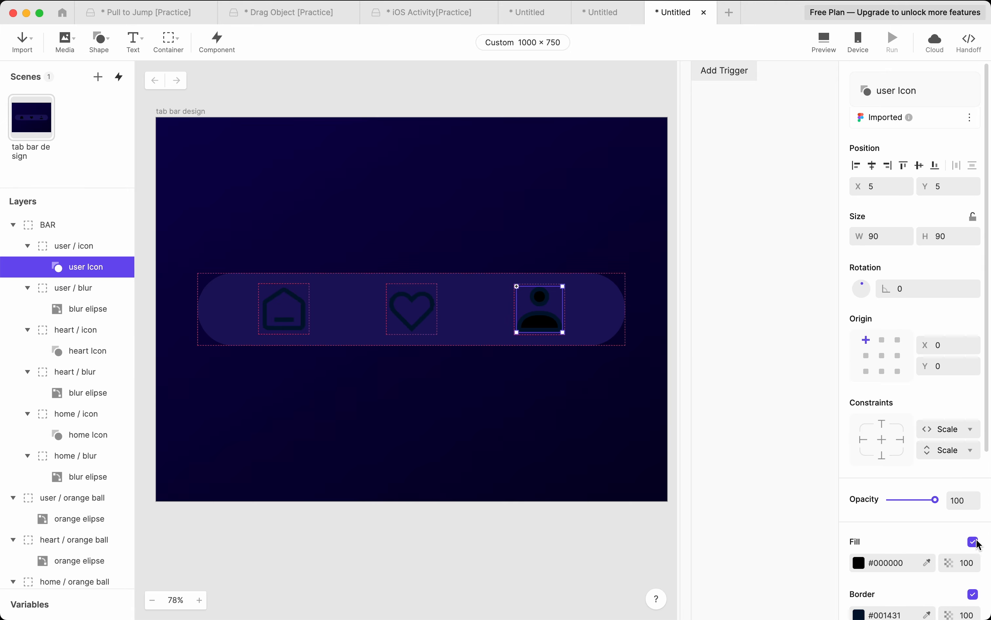
click(633, 355)
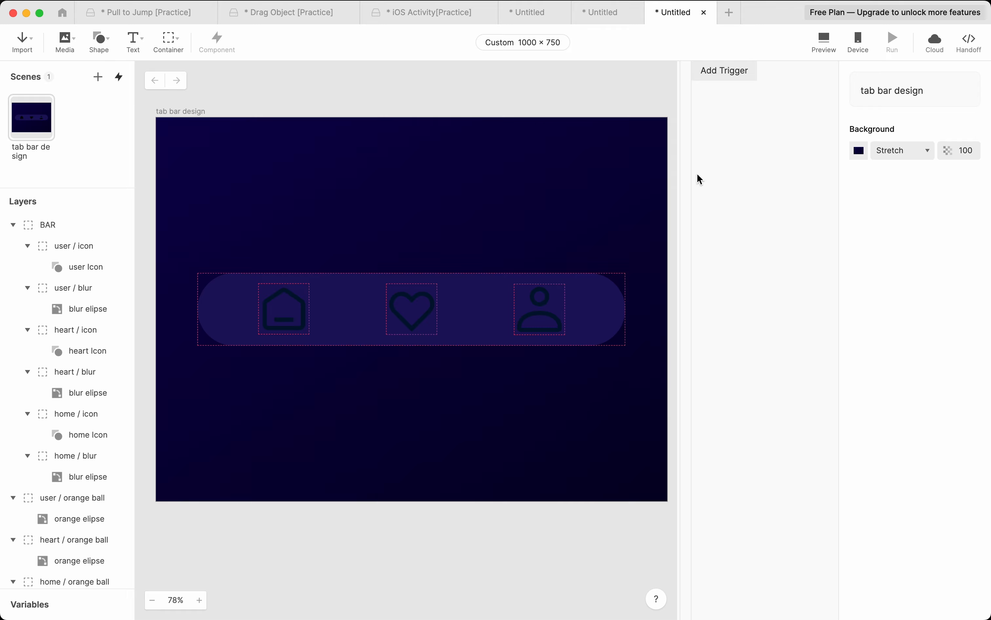
Step: Preview the tab bar scene to check the icons, and return to the editor
click(719, 72)
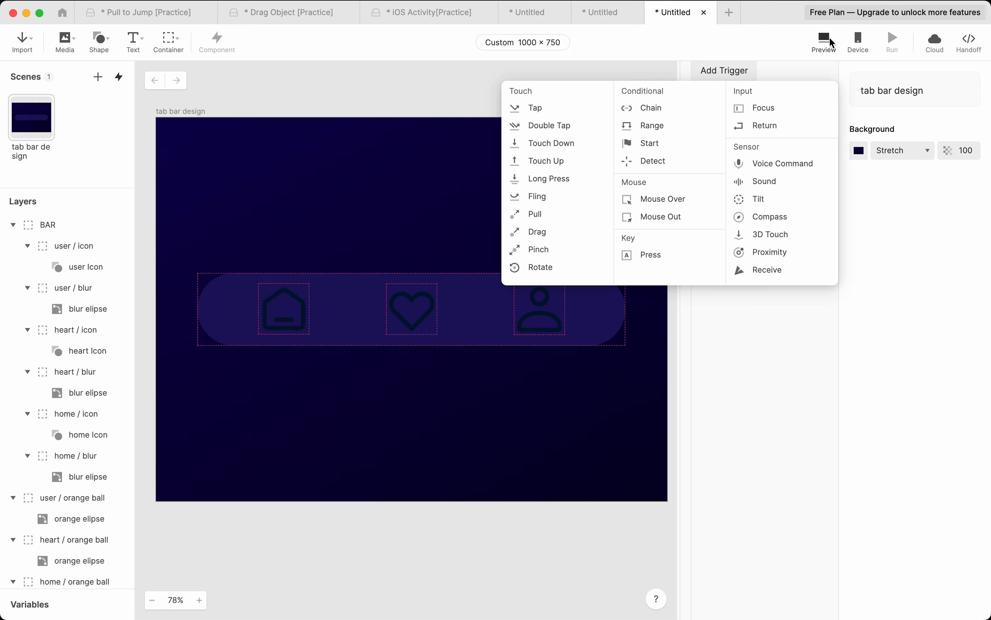
click(824, 64)
click(824, 57)
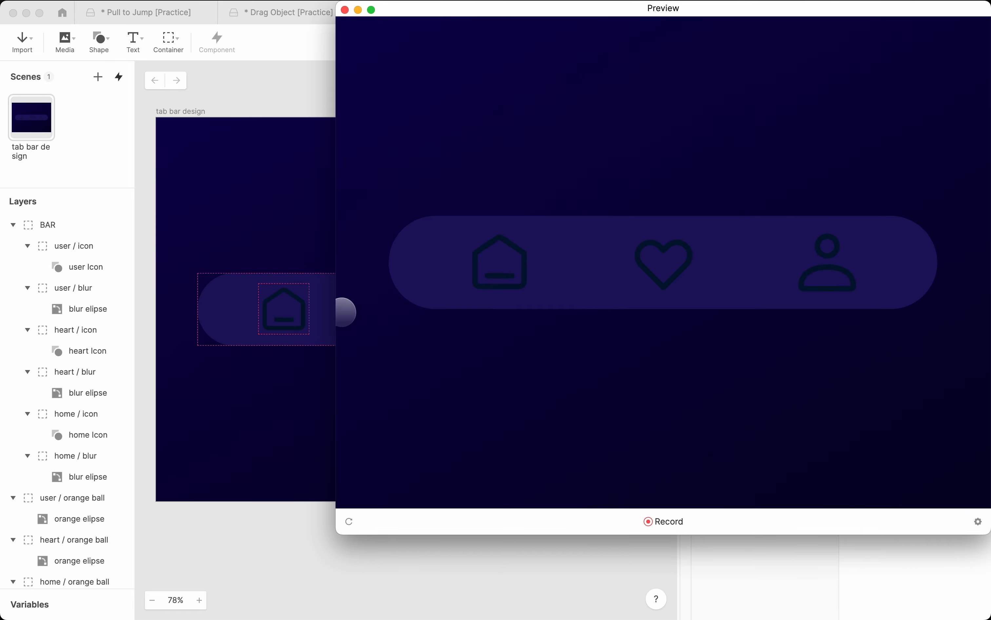
click(336, 310)
Step: Add a Start trigger with a Color response
click(744, 67)
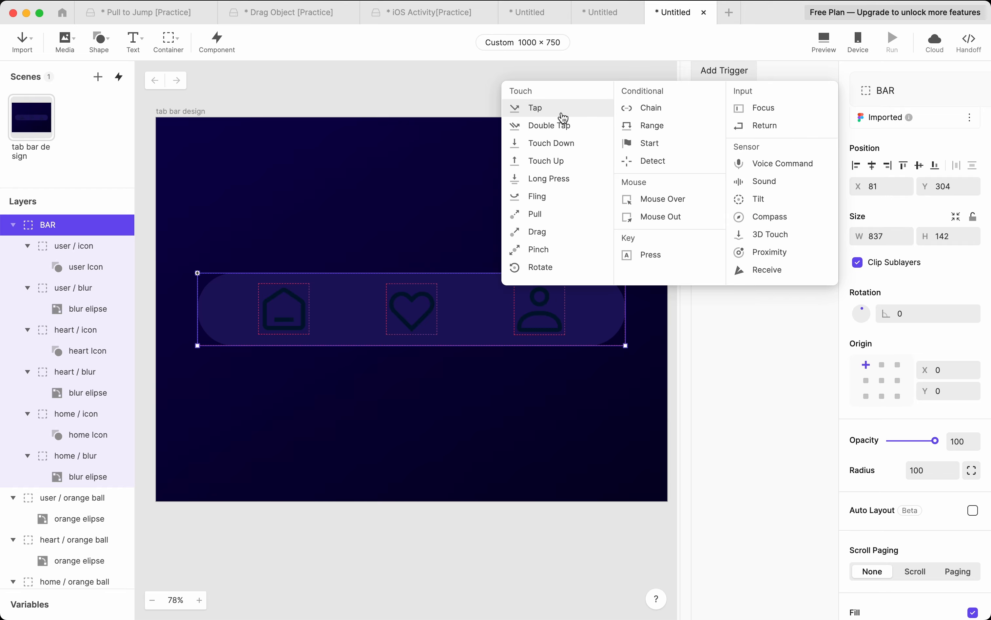
click(670, 147)
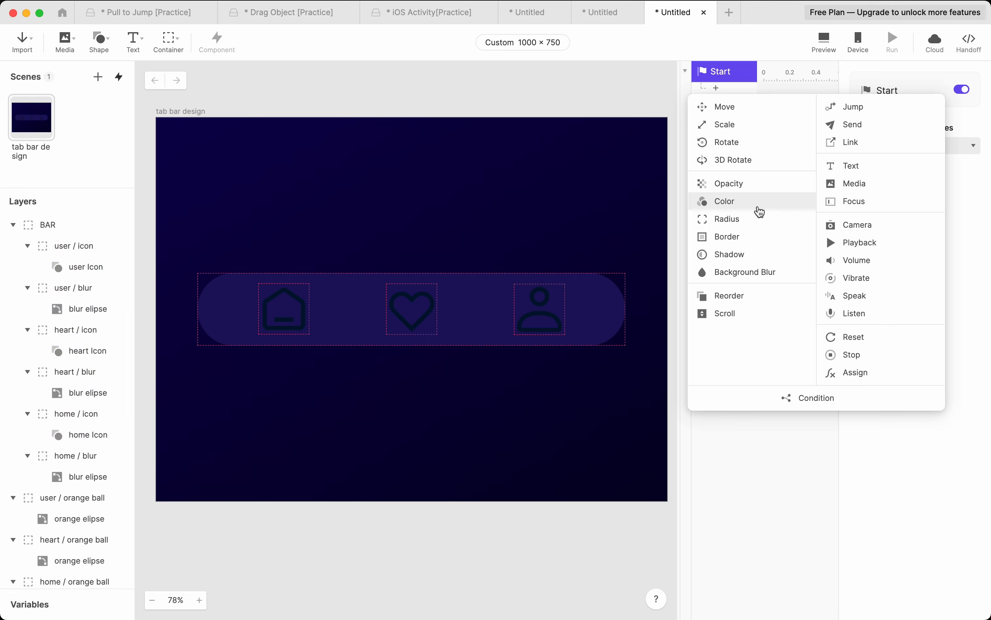
click(754, 200)
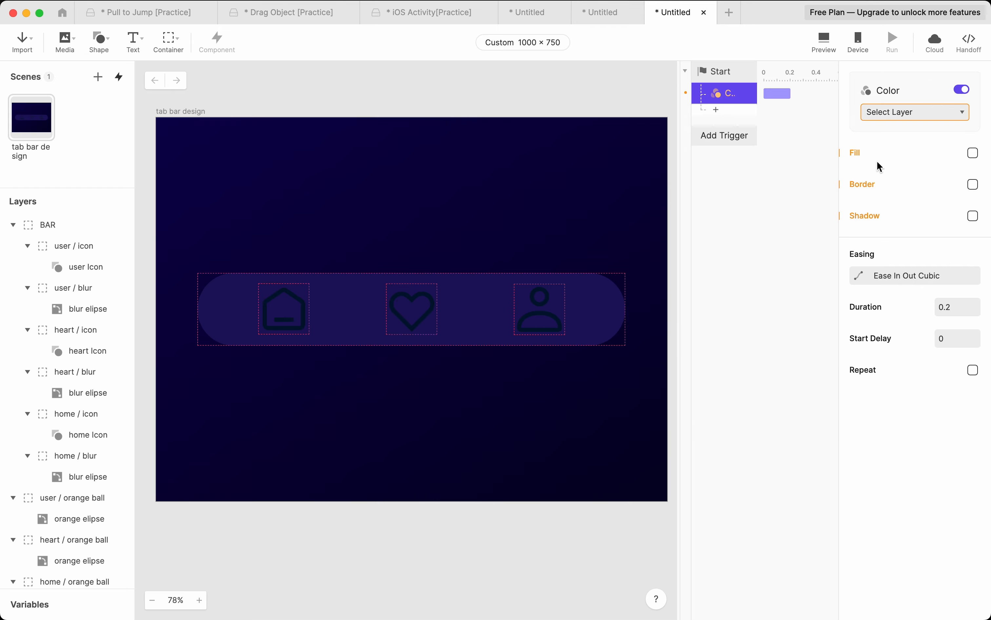
Step: Target the Color response at the home Icon layer and enable its border color
click(919, 112)
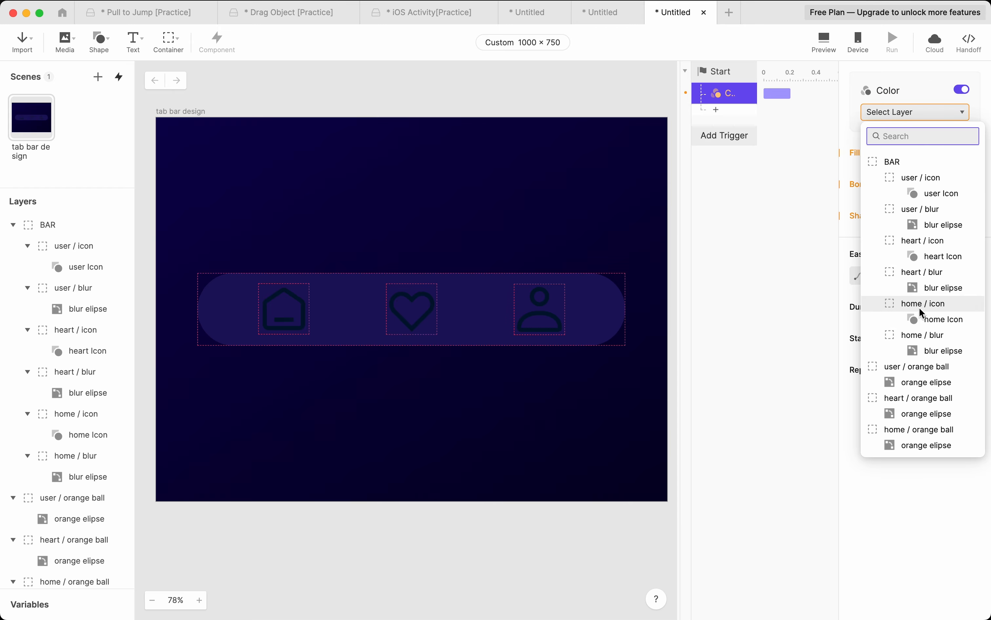
click(922, 312)
click(732, 78)
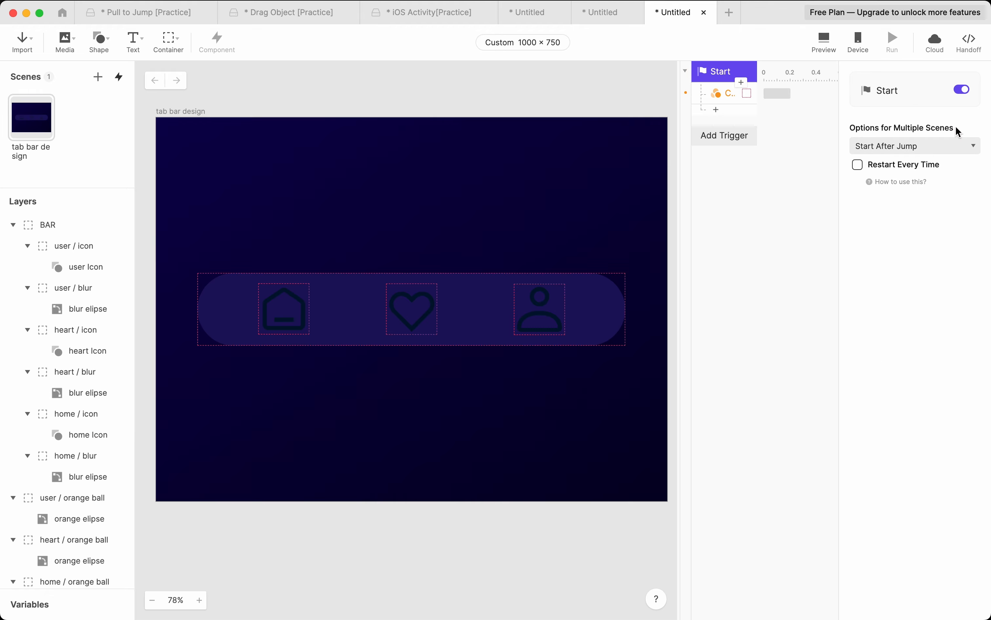
click(719, 94)
click(903, 113)
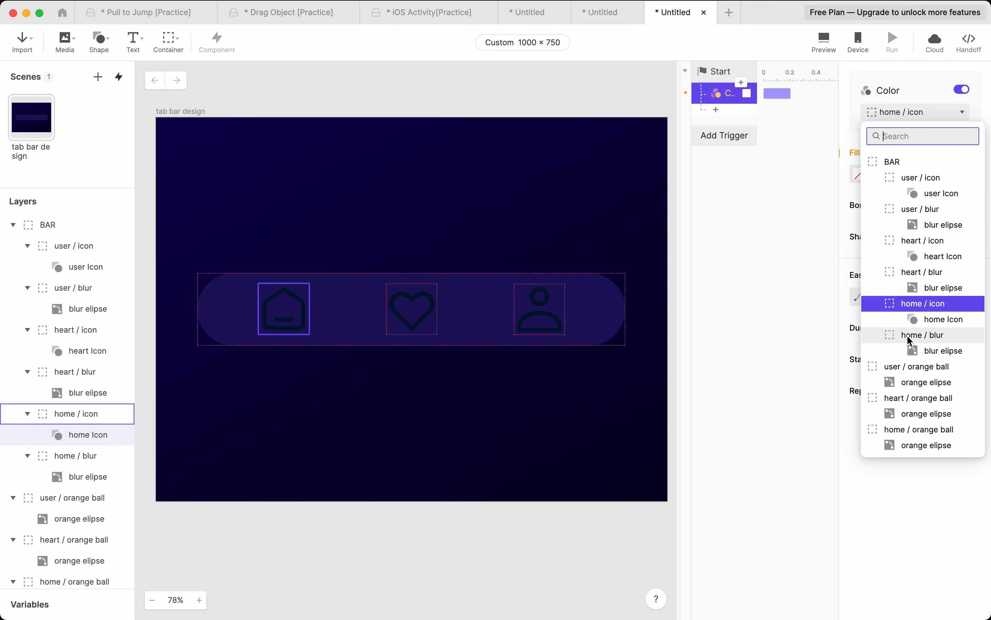
click(920, 320)
click(974, 186)
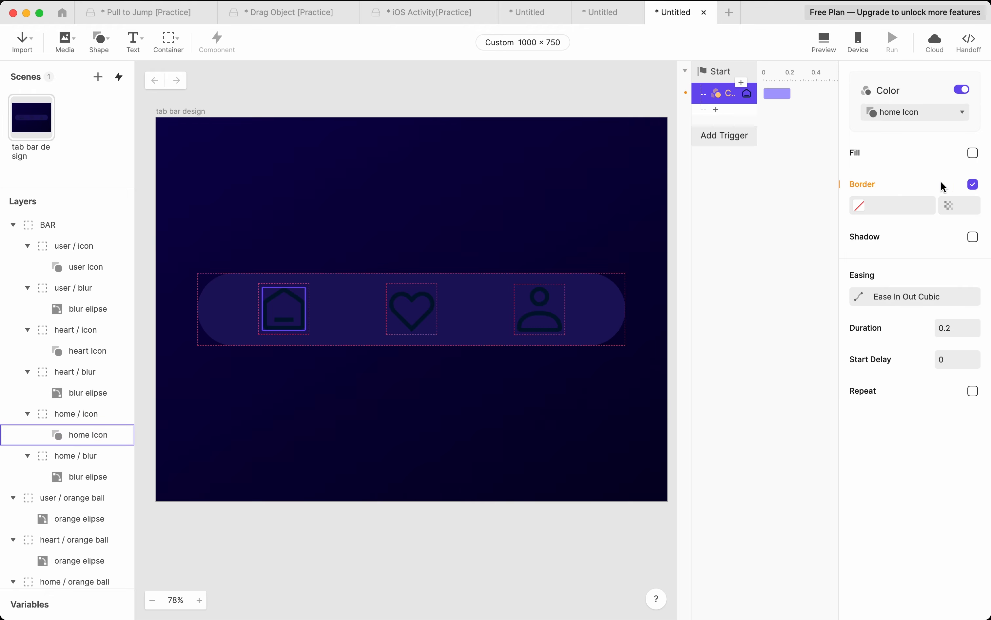
Step: Enter ff5900 as the border color of the home Icon's Color response and copy that value
click(896, 210)
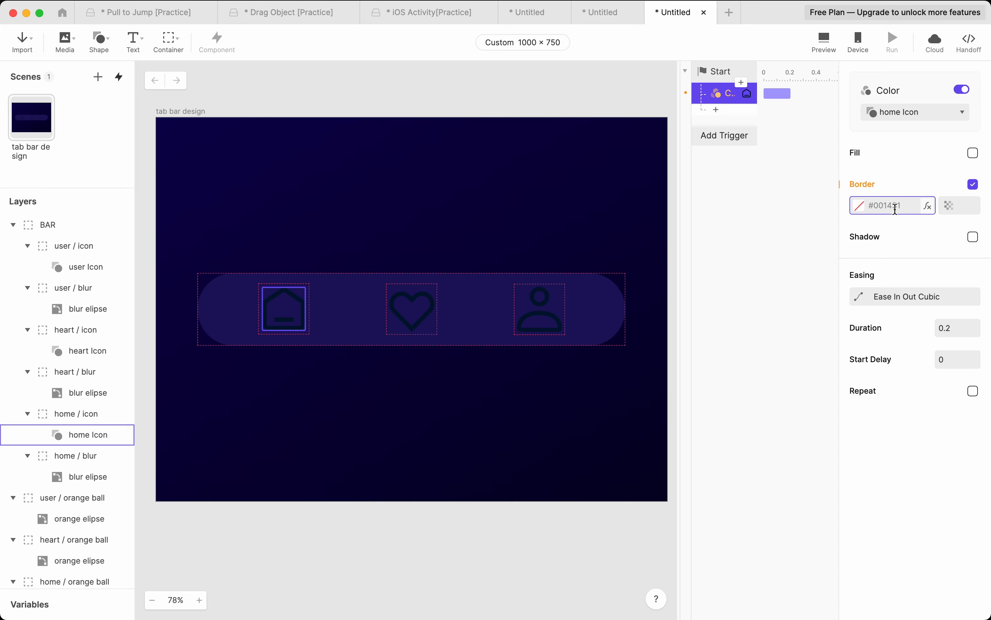
text(ff)
key(BackSpace)
key(BackSpace)
text(ff)
key(Return)
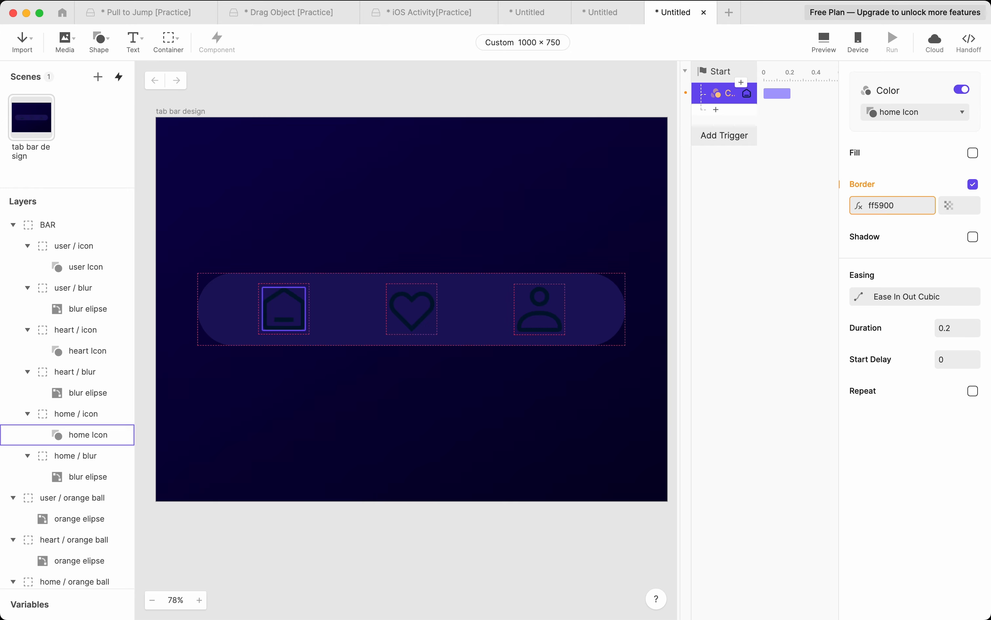
click(897, 206)
double_click(875, 206)
key(super+c)
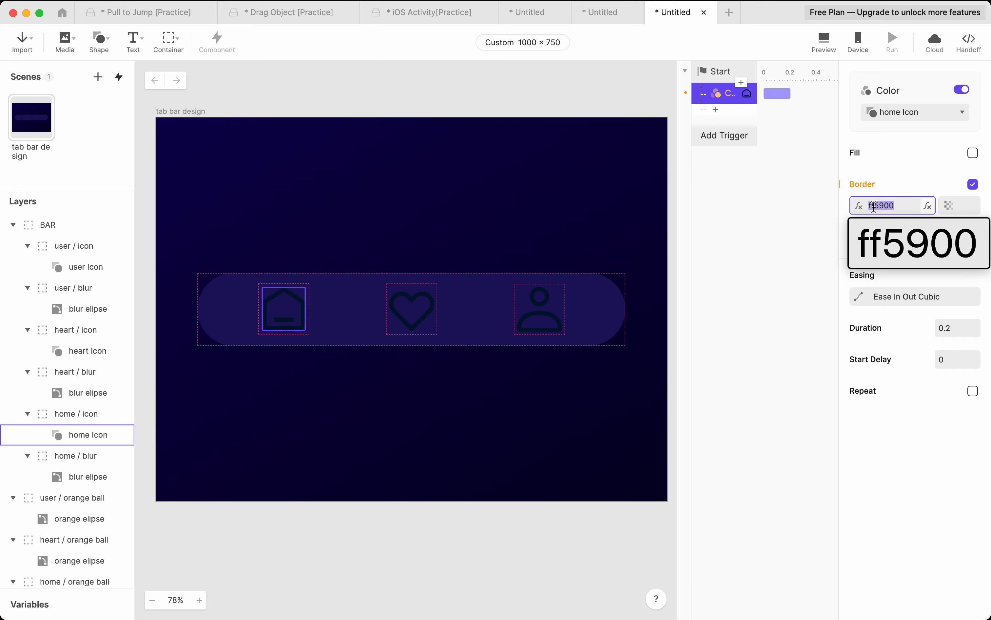
Step: Paste the copied code as a solid color to set the home Icon's border response to #FF5900
click(874, 206)
click(766, 308)
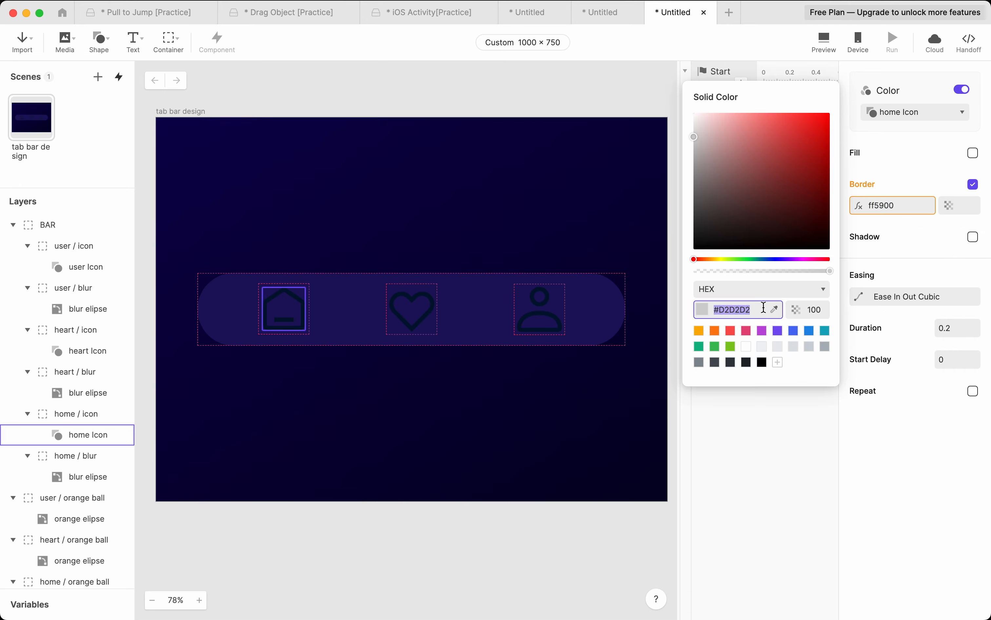
key(super+v)
key(Return)
click(883, 174)
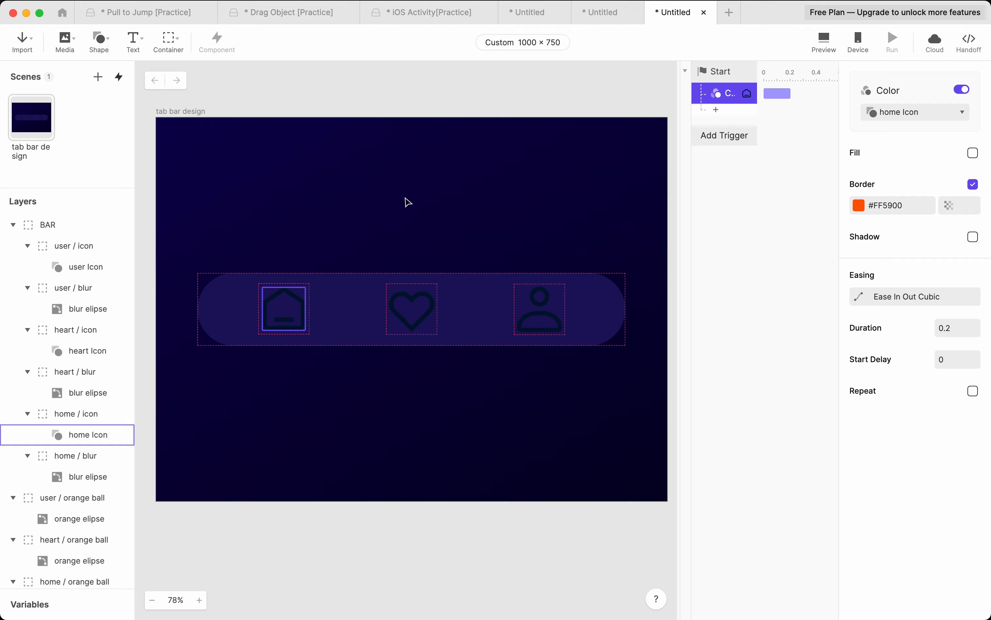
Step: Add a Move response to the Start trigger that moves the home / orange ball container to Y 287
click(714, 112)
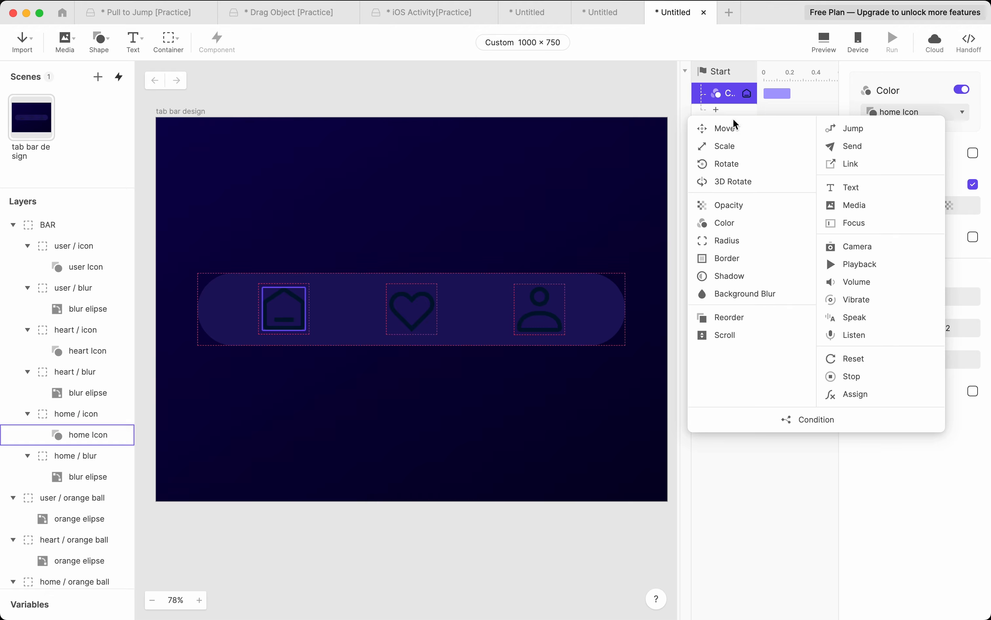
click(727, 128)
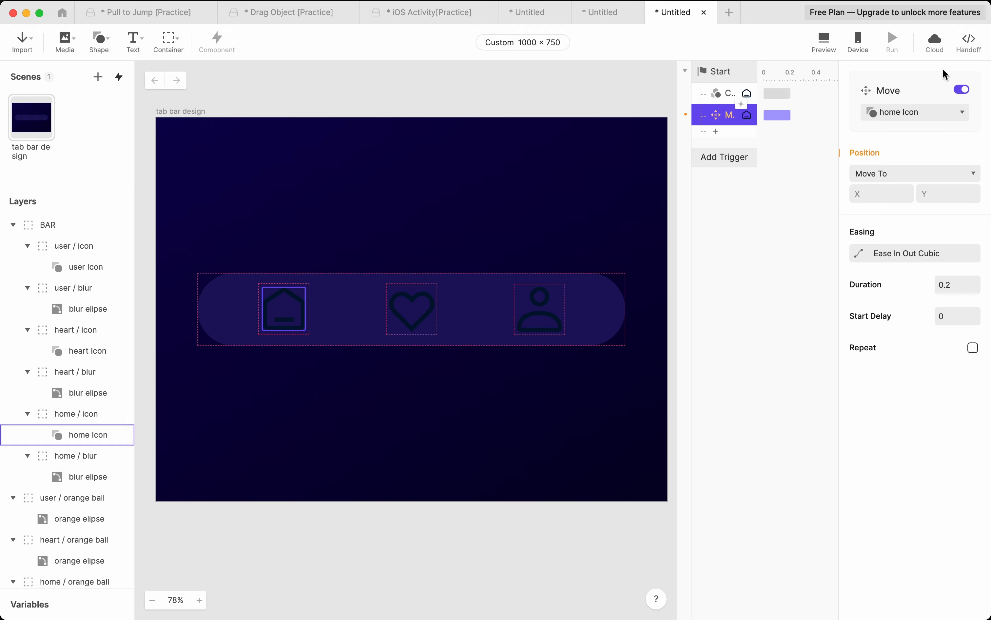
click(916, 112)
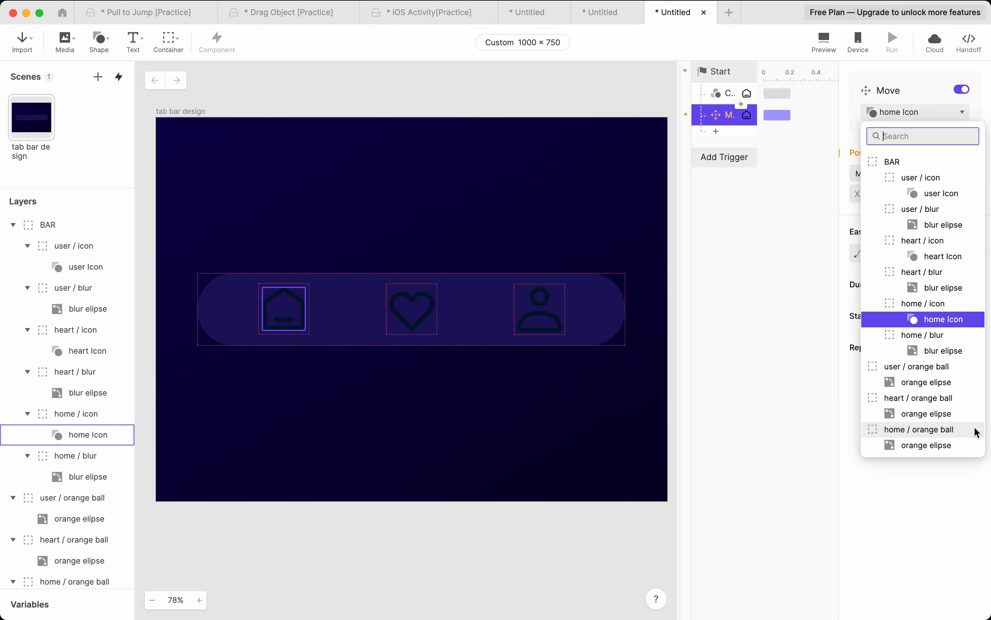
click(941, 437)
click(928, 198)
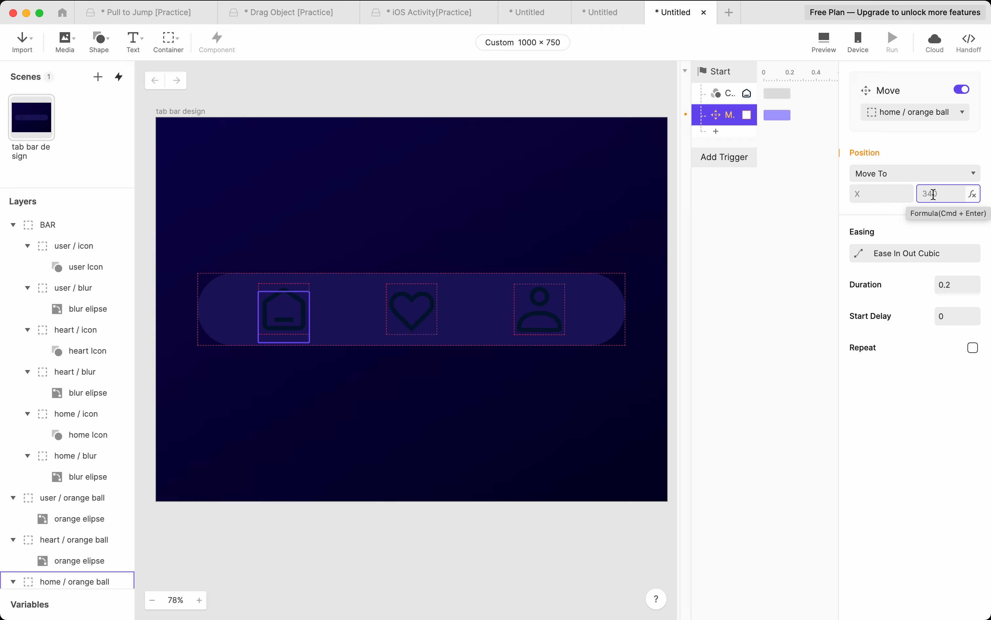
text(28)
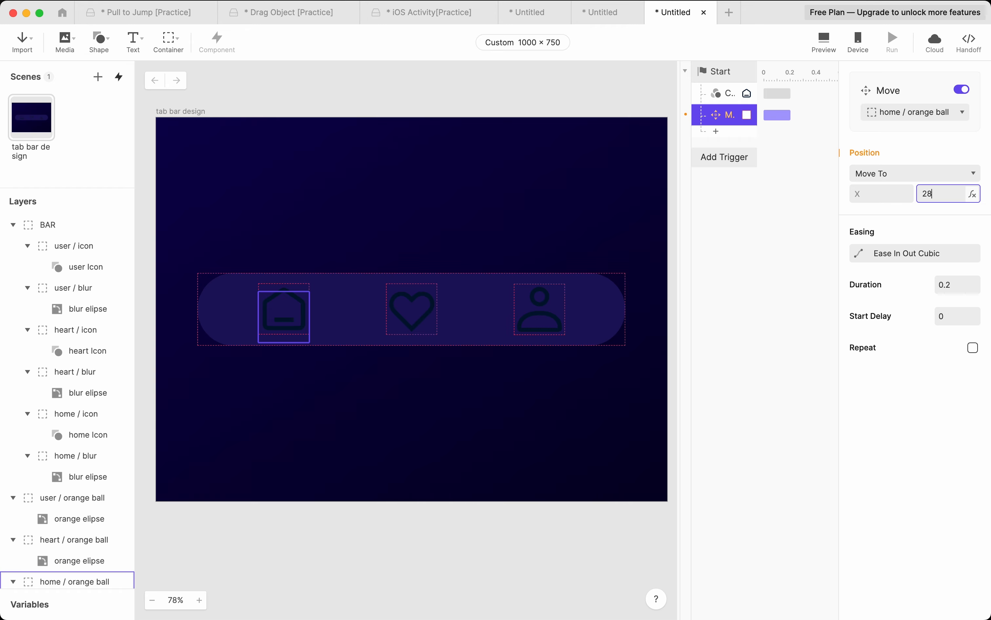
text(7)
key(Return)
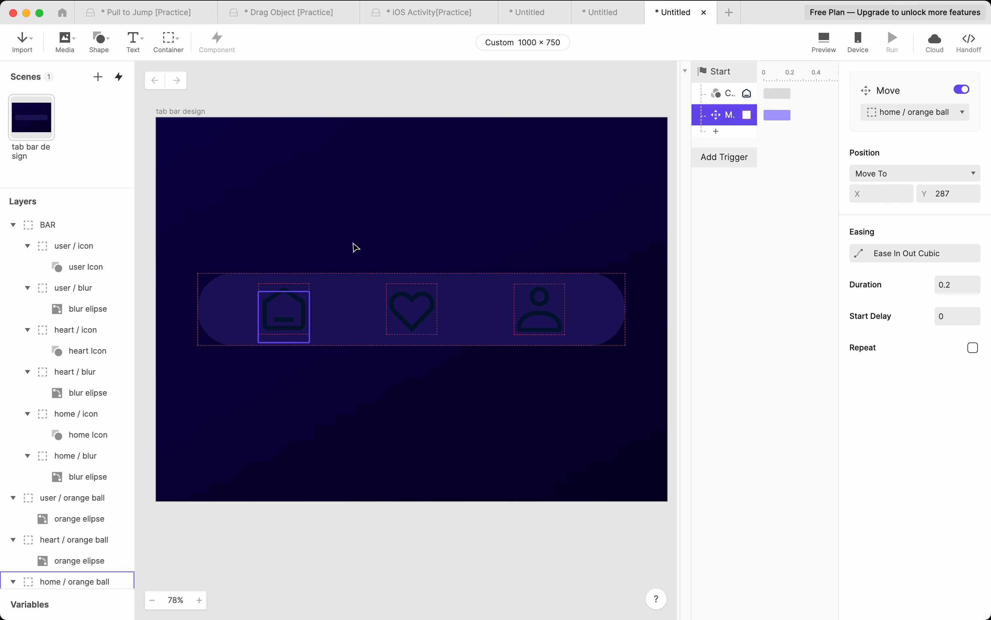
Step: Add a second Move response to the Start trigger that moves the home / blur container to Y -56
click(718, 131)
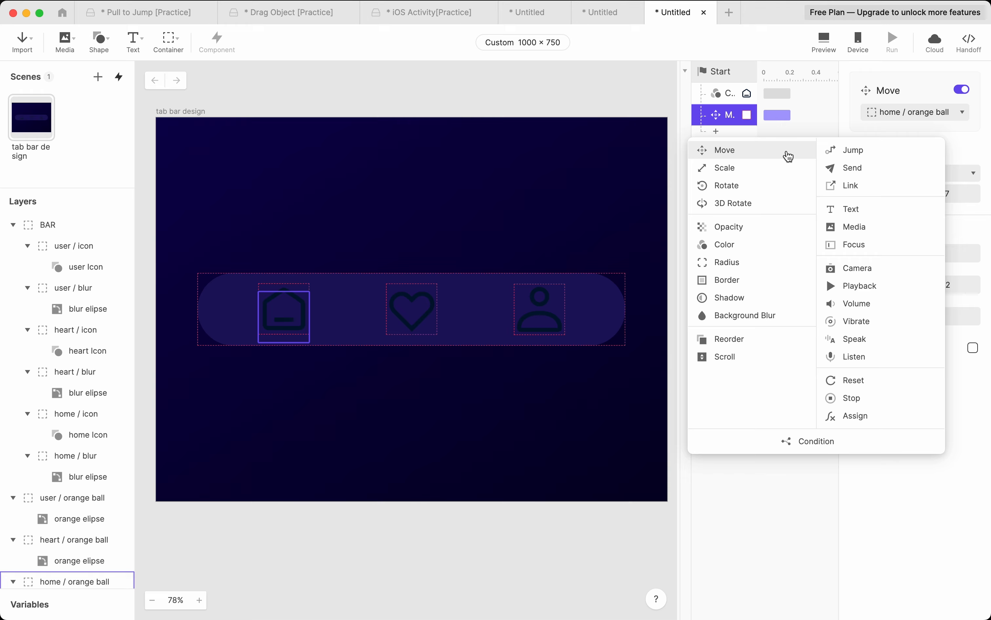
click(742, 153)
click(896, 112)
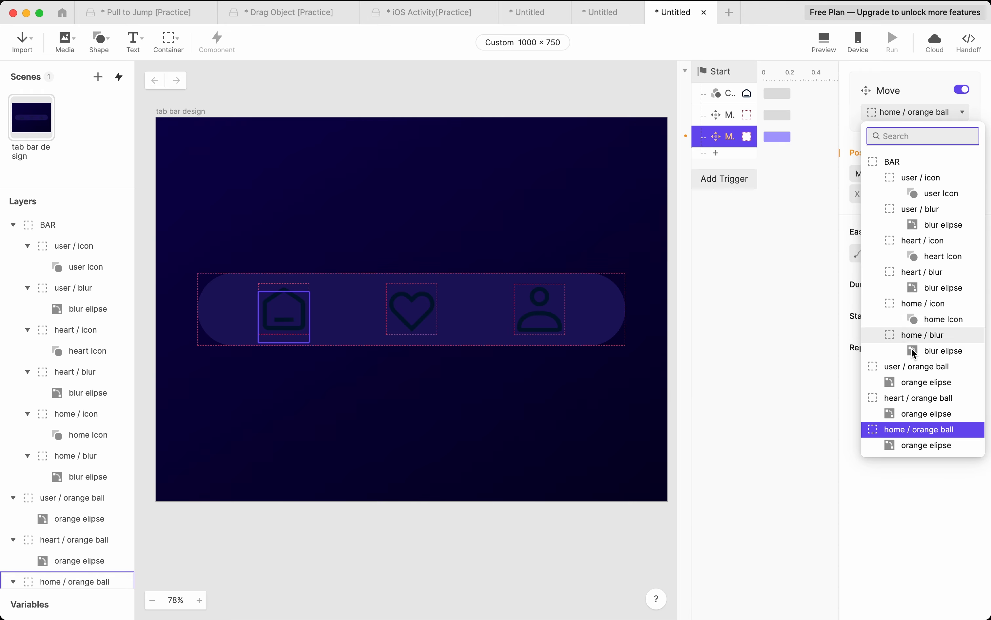
click(928, 337)
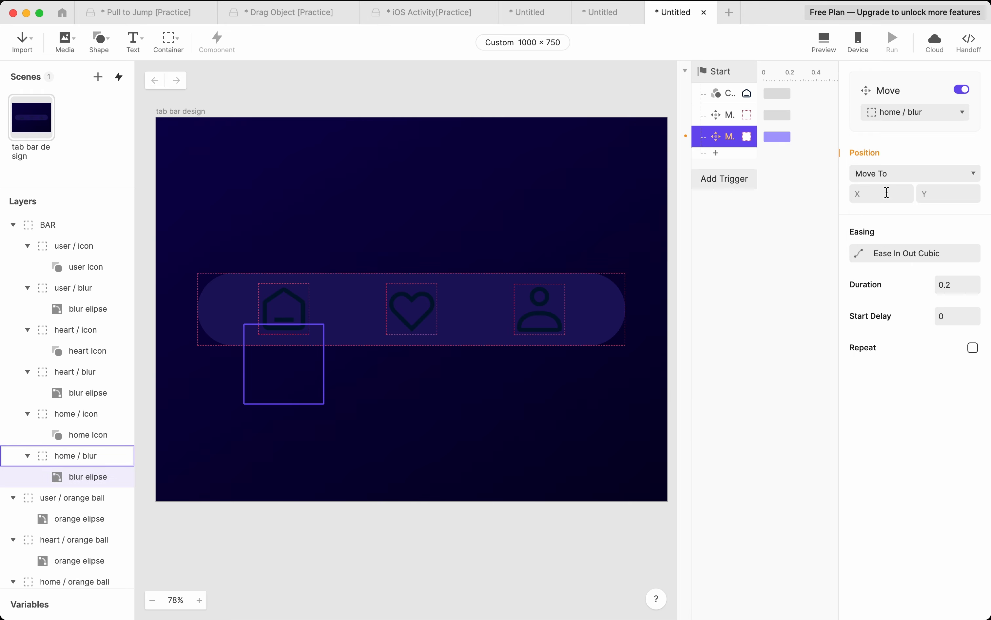
click(949, 194)
text(-56)
key(Return)
Step: Add an Opacity response to the Start trigger that sets the home / blur container to 100
click(737, 155)
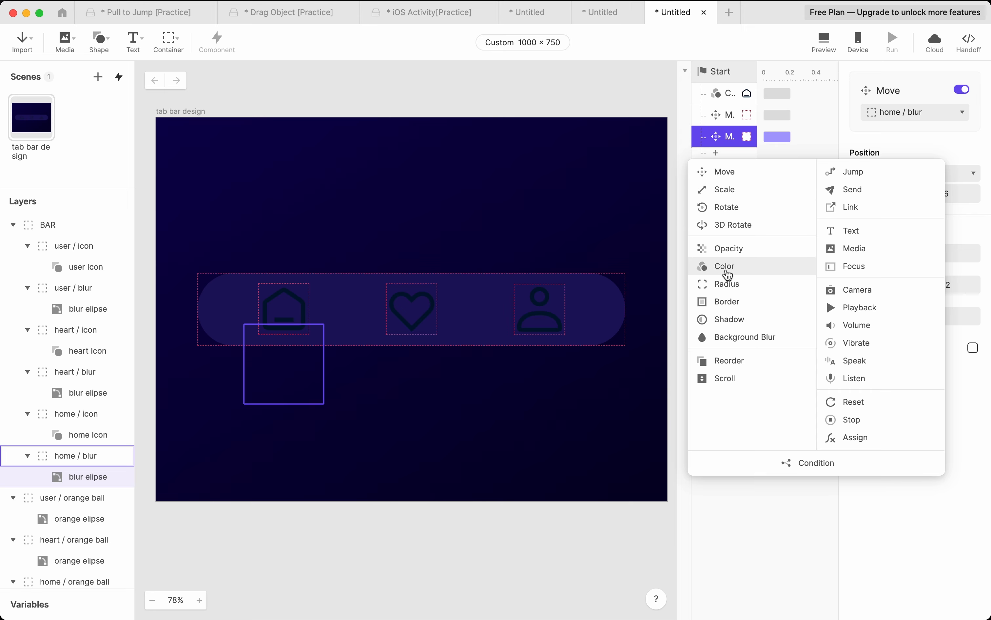
click(732, 255)
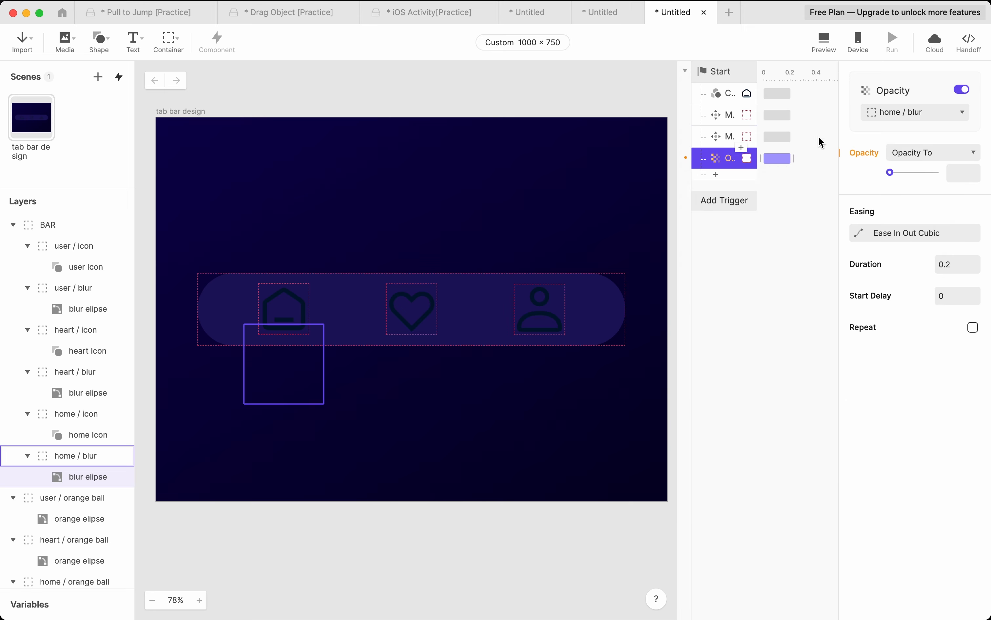
click(889, 111)
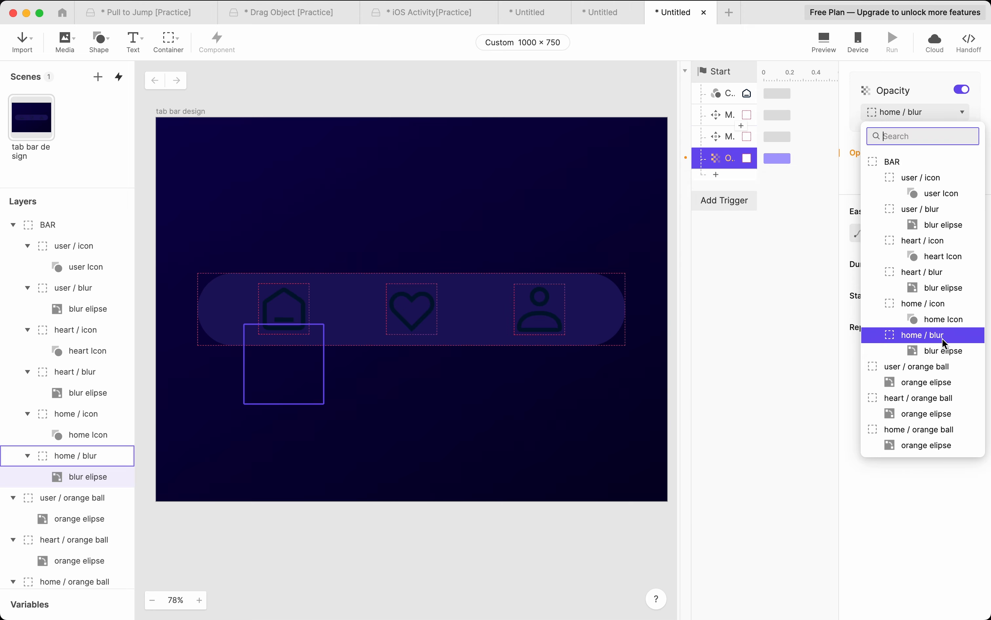
click(927, 335)
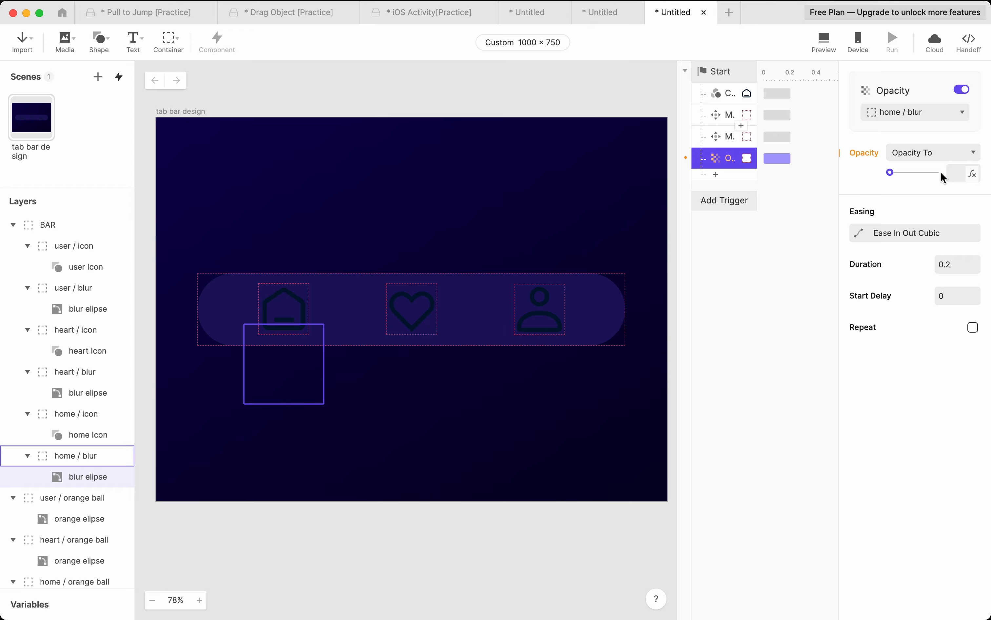
mouse_move(944, 177)
mouse_down()
mouse_move(927, 177)
mouse_move(941, 176)
mouse_up()
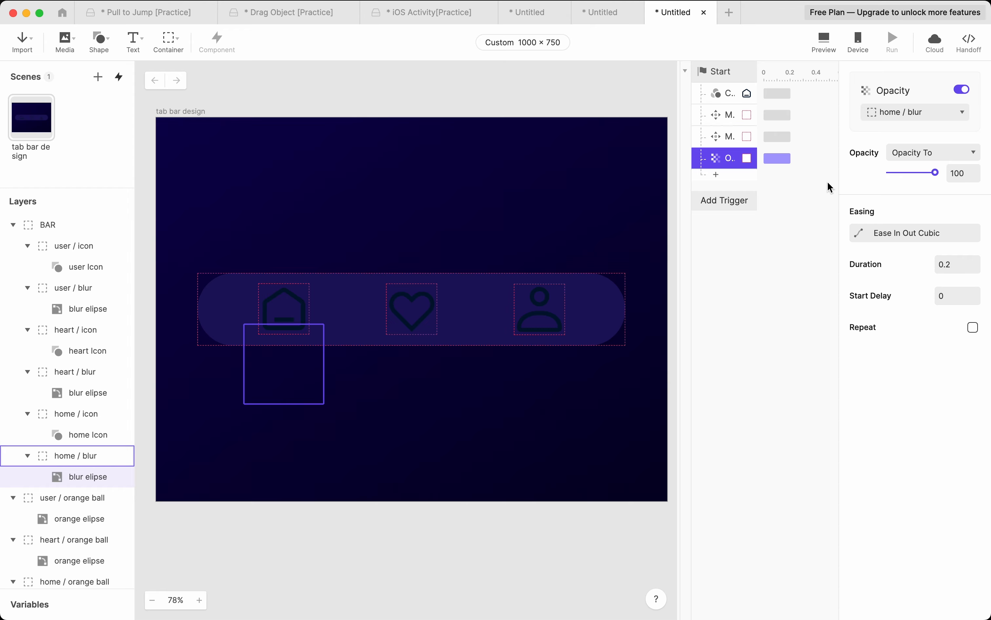
Step: Set the duration of all four Start responses to 1
click(723, 93)
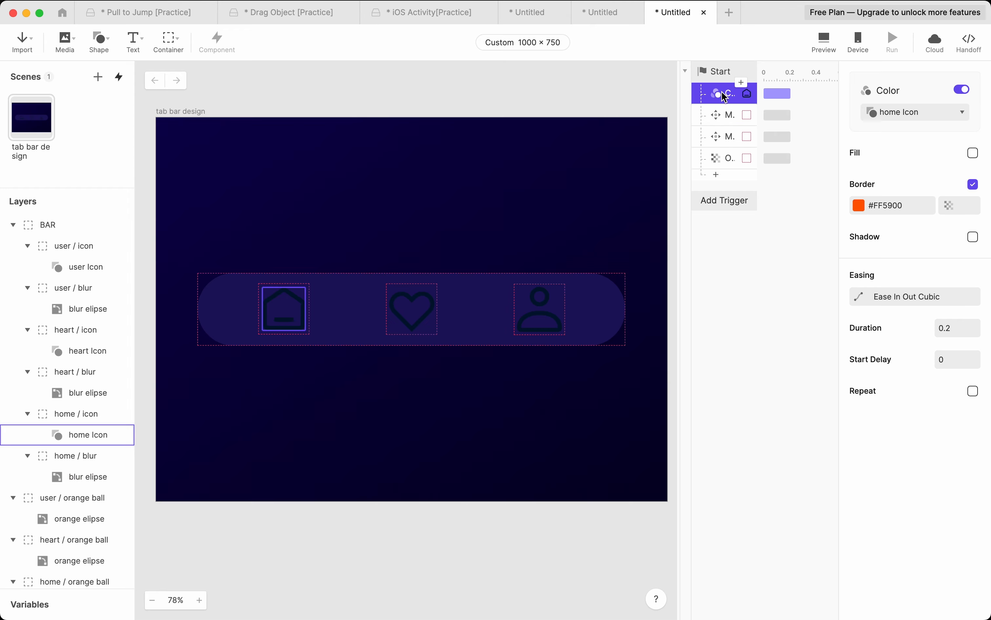
click(720, 117)
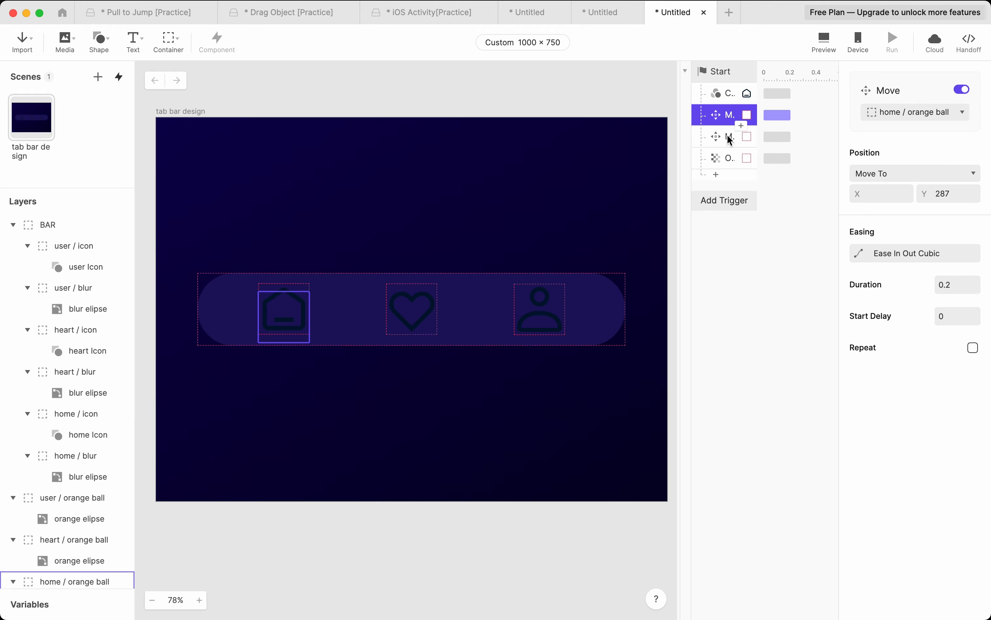
click(729, 136)
click(725, 175)
click(712, 113)
click(720, 95)
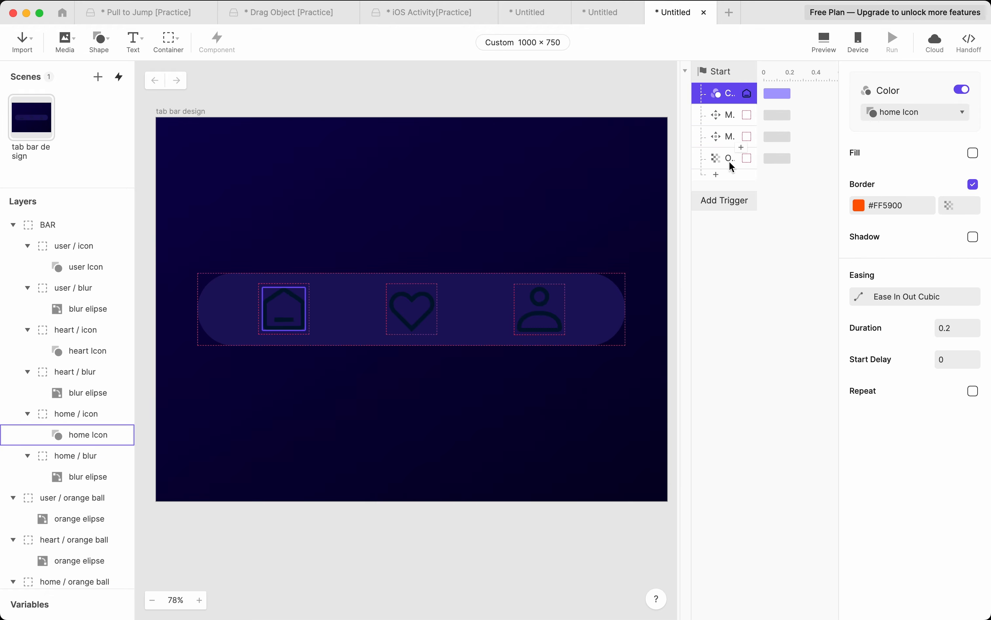
shift+click(729, 160)
double_click(945, 187)
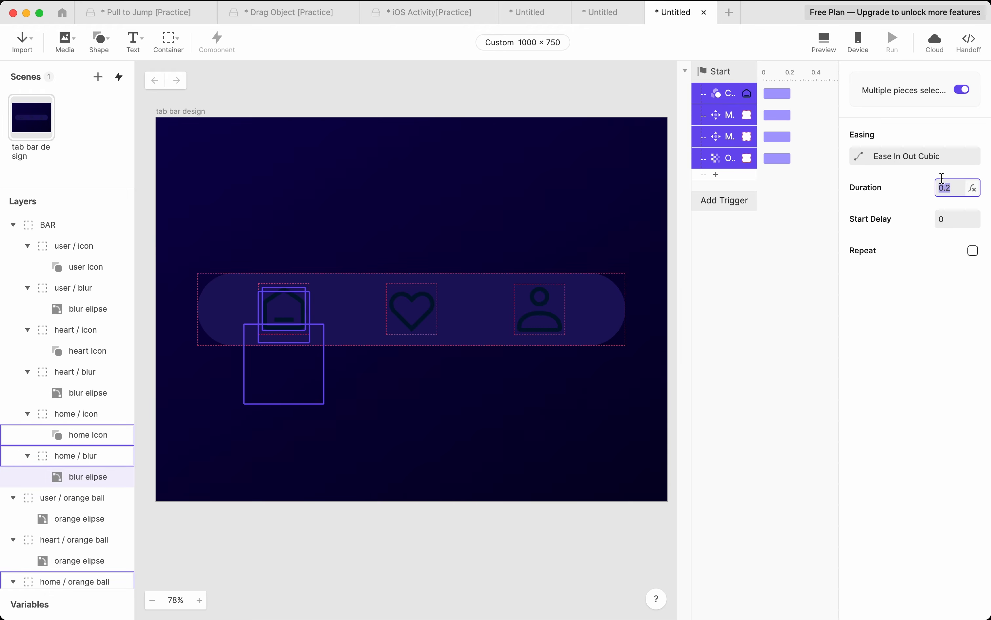
text(1)
key(Return)
click(803, 309)
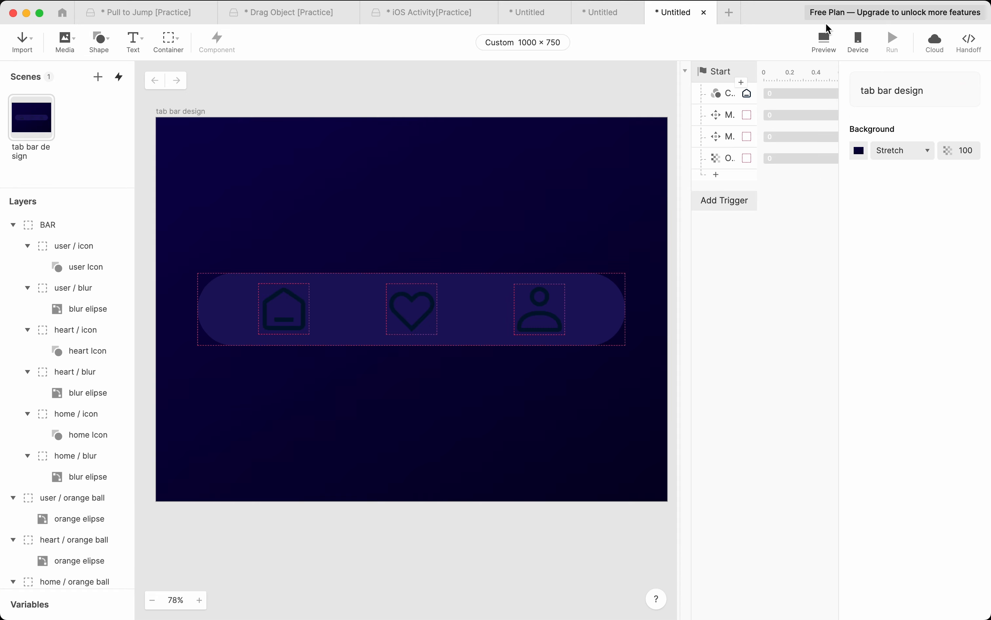
Step: Preview the home icon's start animation, and close the preview
click(824, 40)
click(354, 524)
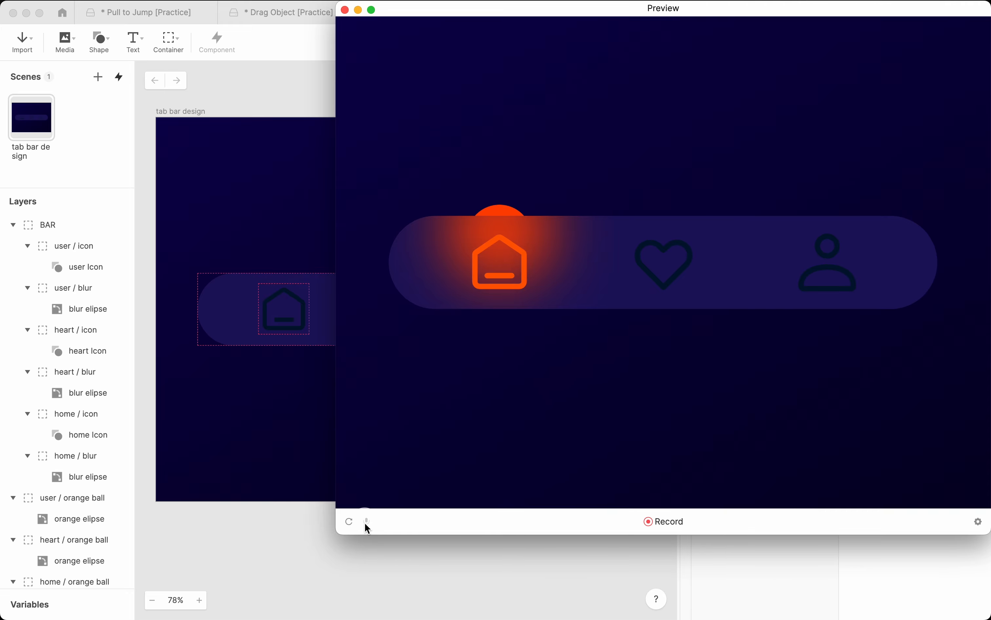
key(super+w)
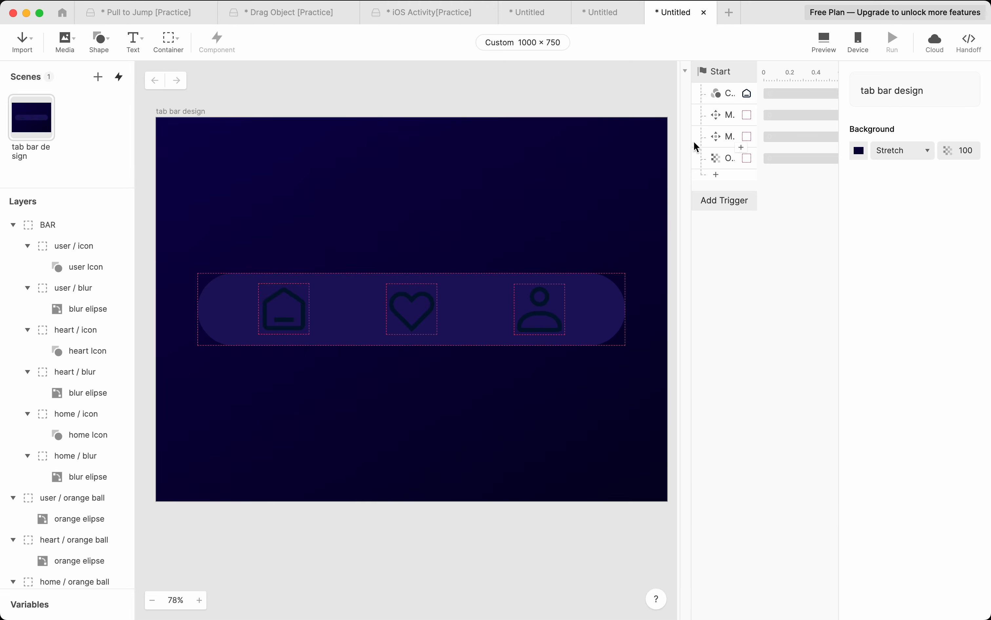
Step: Add a Tap trigger below the Start trigger
click(721, 72)
click(728, 208)
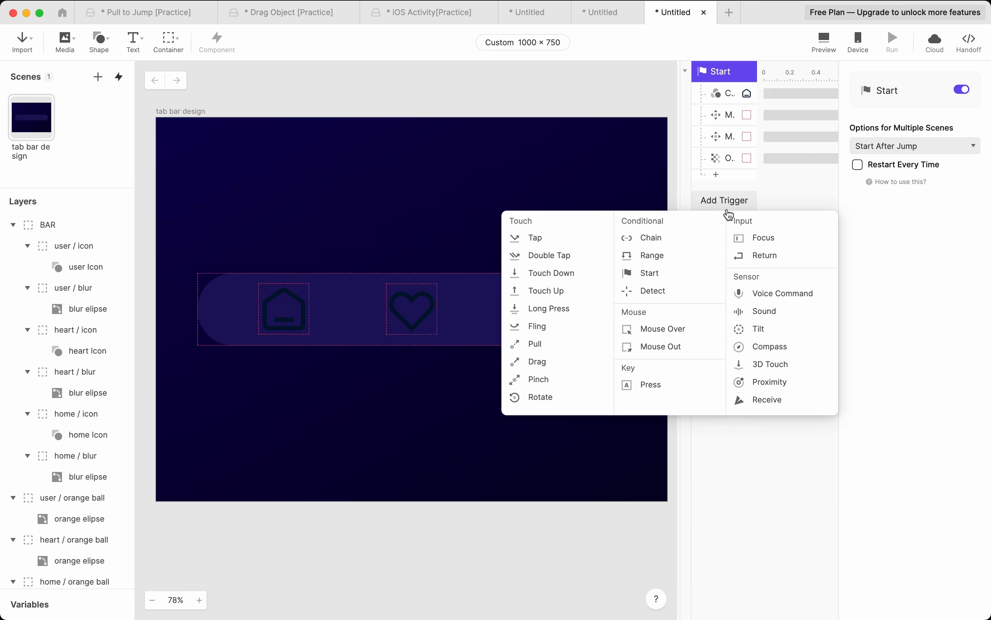
click(568, 237)
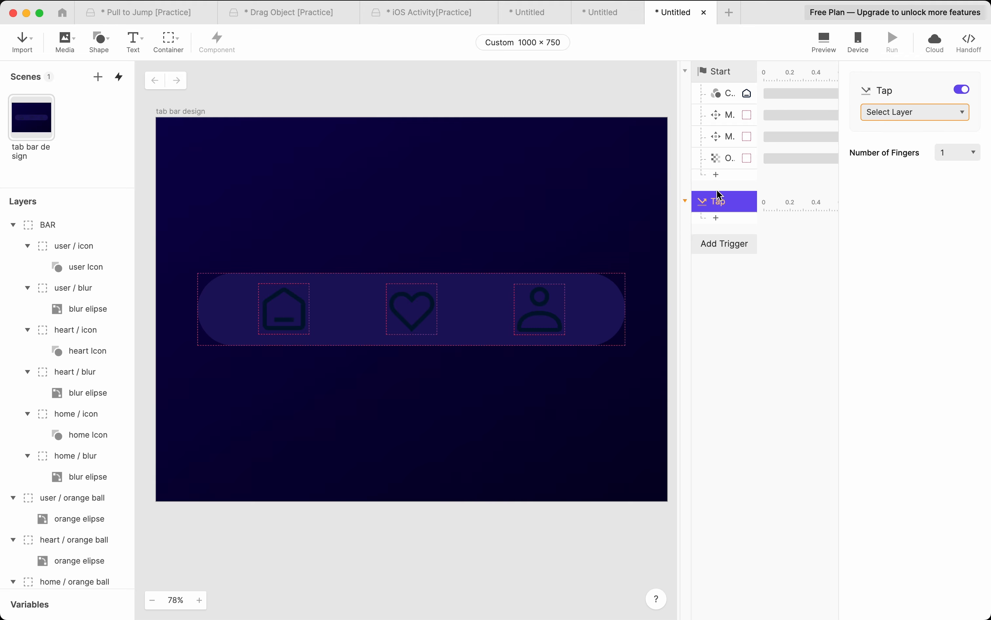
Step: Copy the four Start responses into the new Tap trigger
click(716, 158)
shift+click(716, 95)
click(705, 205)
key(super+v)
key(super+z)
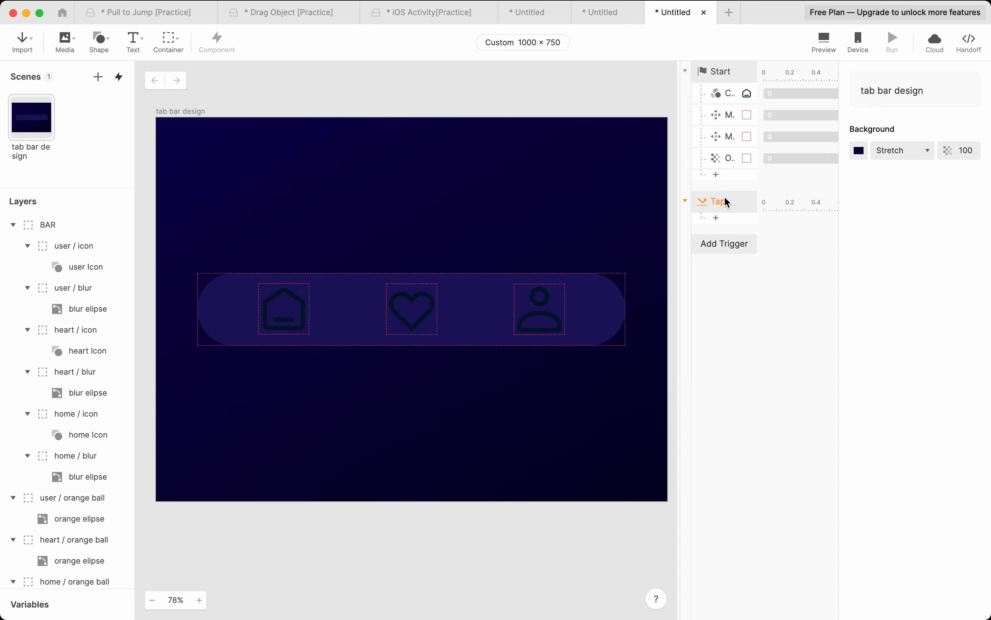
key(super+a)
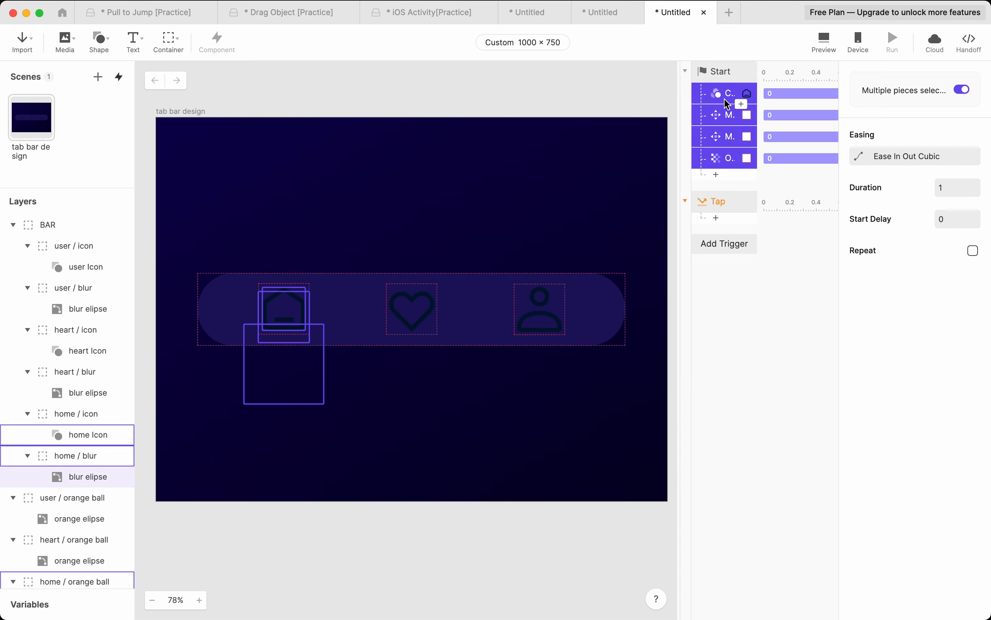
click(707, 203)
key(super+v)
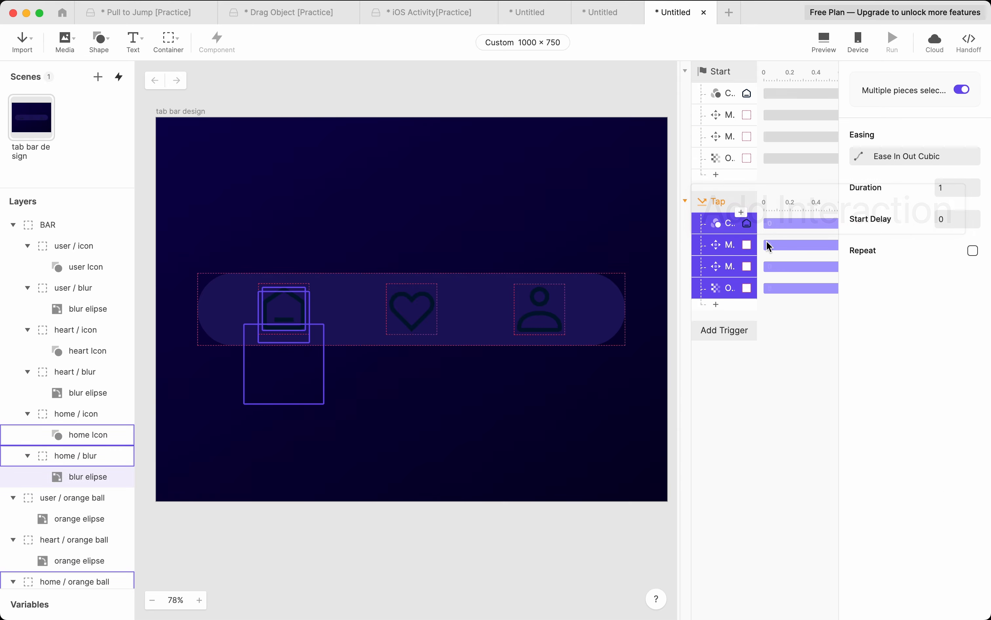
Step: Assign the Tap trigger to heart / icon and retarget its Color response to heart Icon
click(738, 205)
click(924, 105)
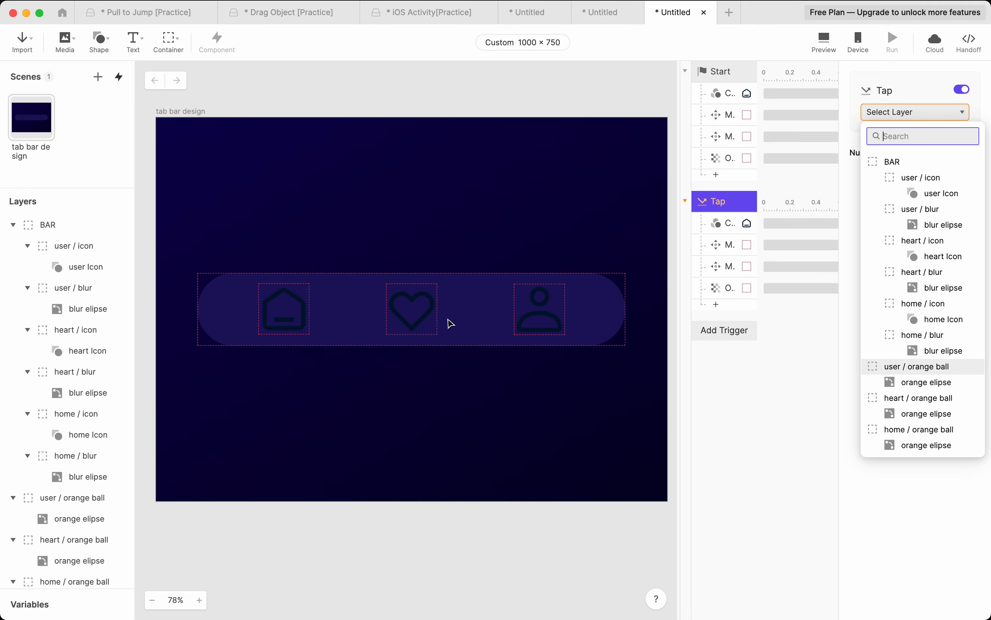
click(914, 241)
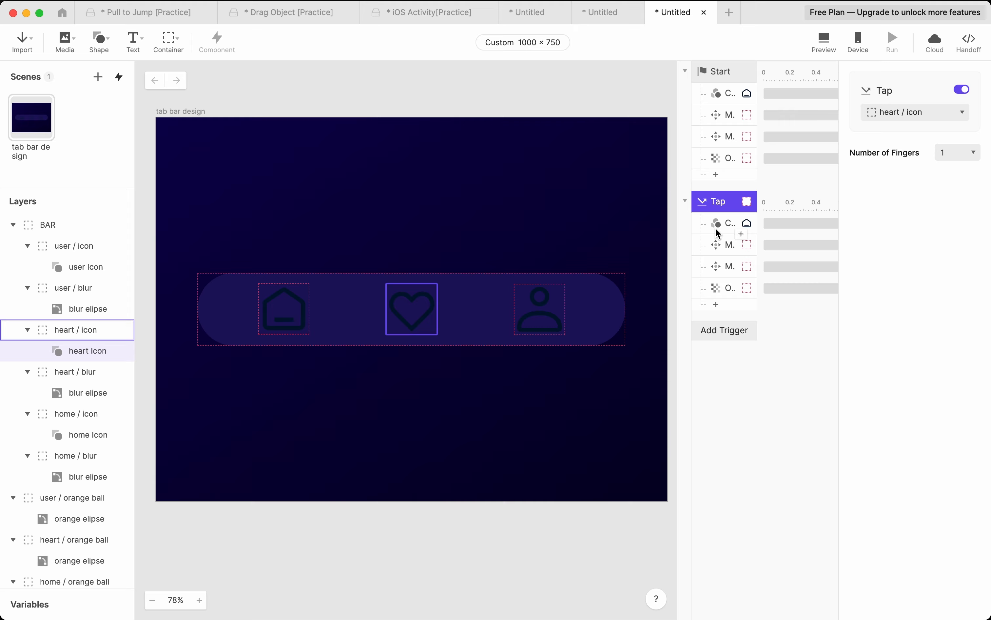
click(717, 224)
click(908, 114)
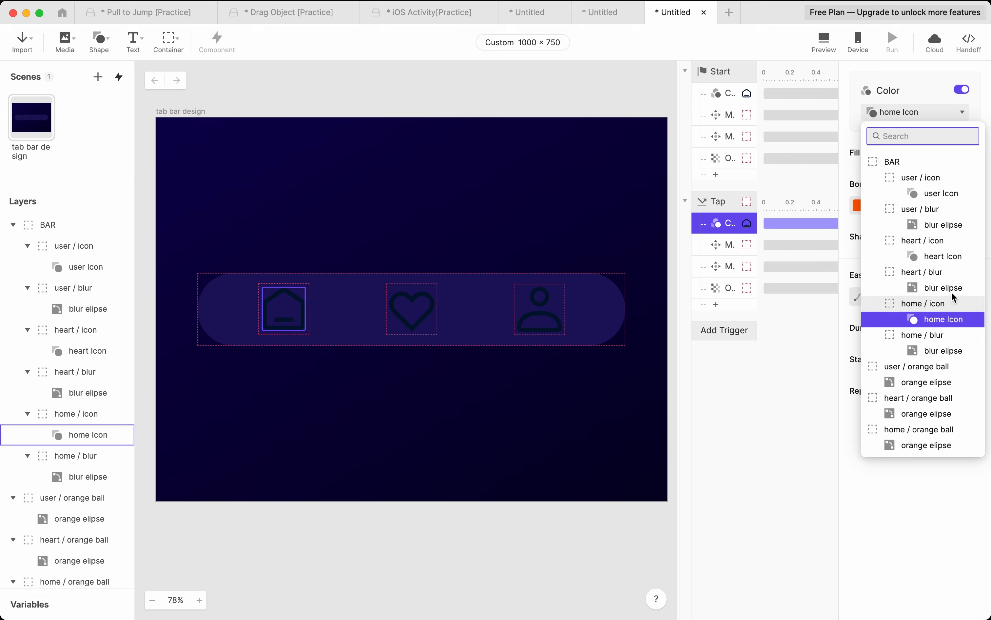
click(945, 256)
Step: Retarget the Tap trigger's first Move response to the heart / orange ball container
click(737, 243)
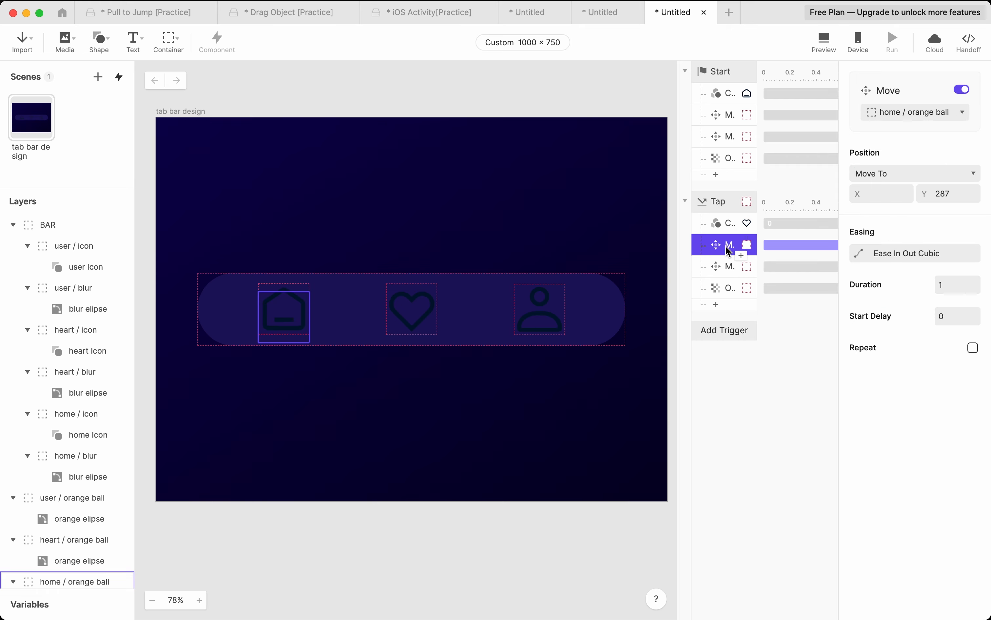
click(889, 116)
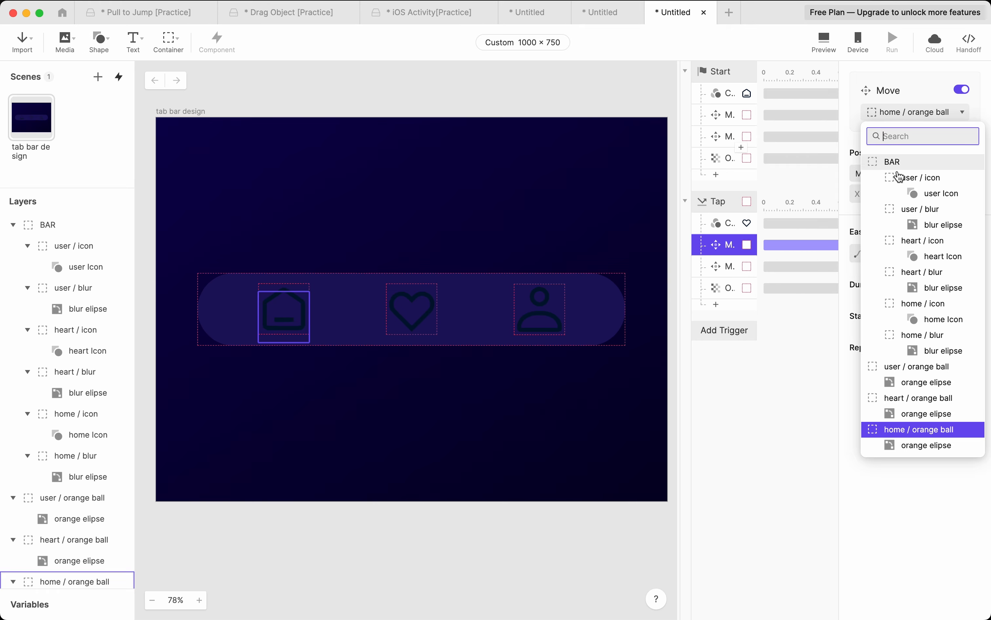
click(931, 397)
Step: Retarget the Tap trigger's second Move response and its Opacity response to the heart / blur container
click(725, 267)
click(890, 117)
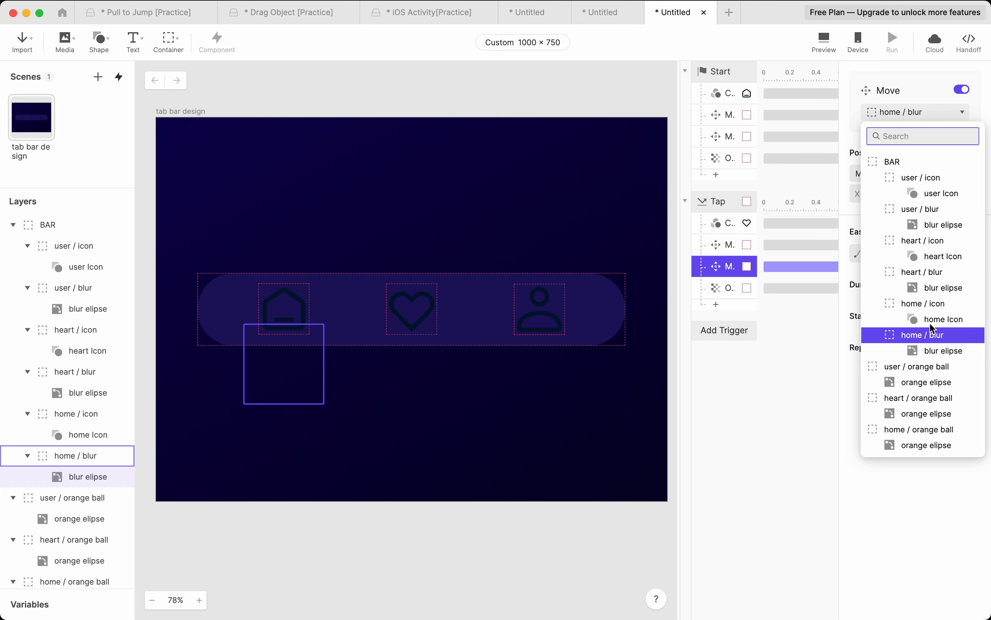
click(925, 272)
click(730, 288)
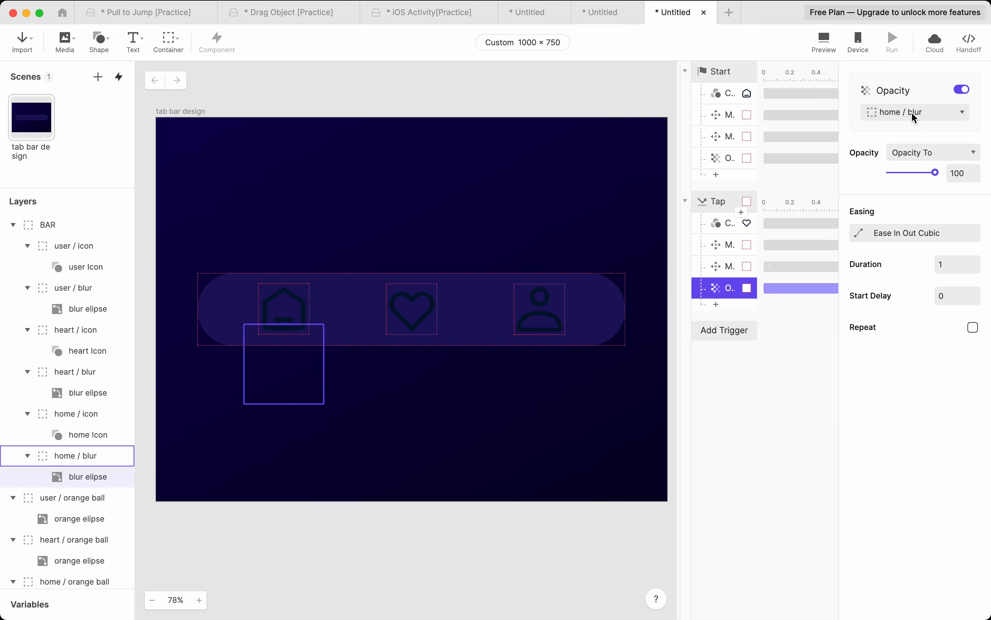
click(912, 112)
click(934, 286)
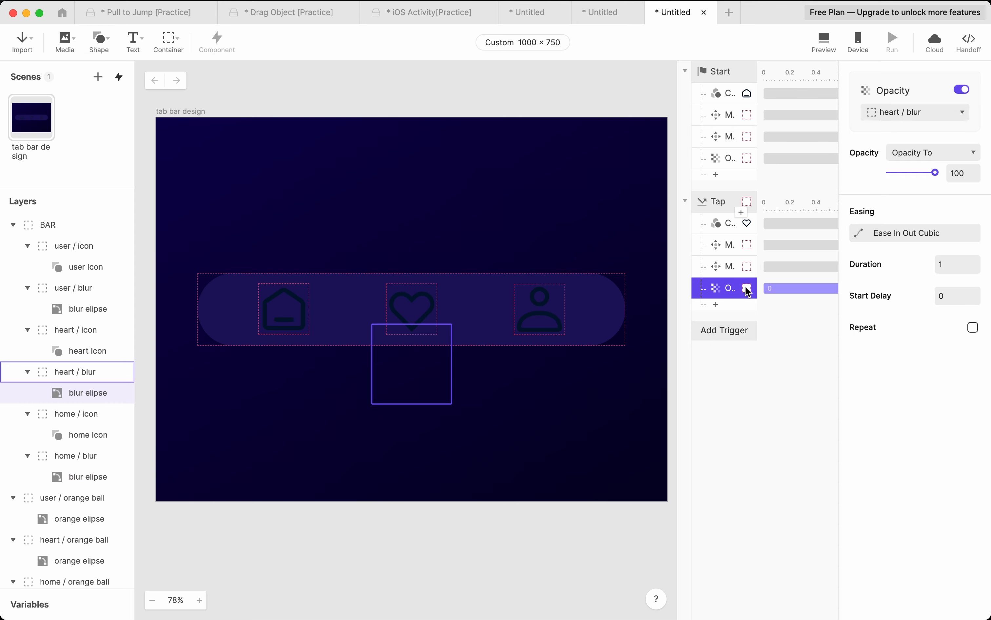
Step: Preview the prototype, test the heart icon's tap animation and return to the editor
click(824, 41)
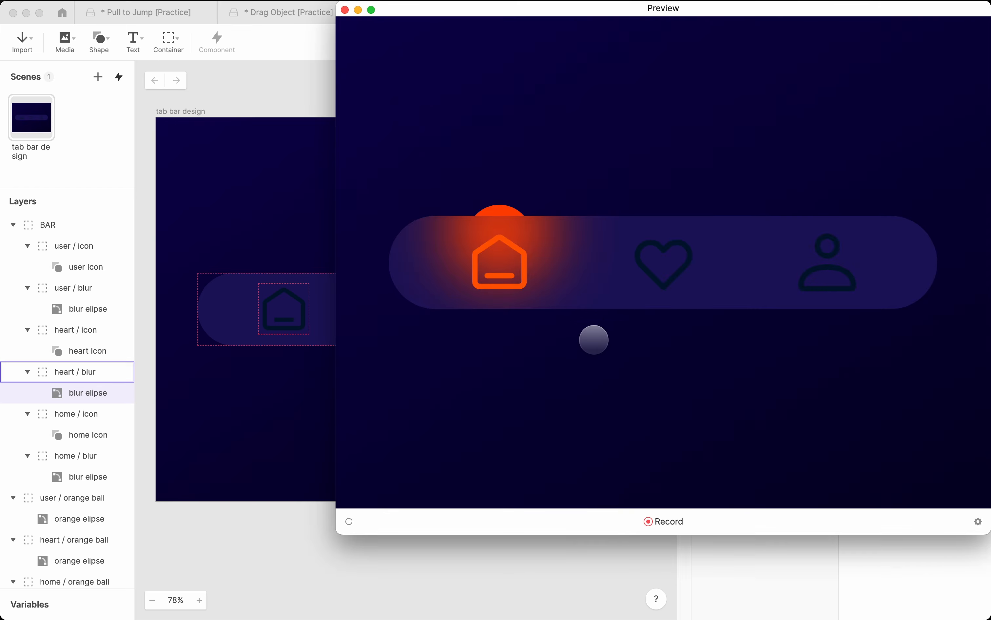
click(670, 278)
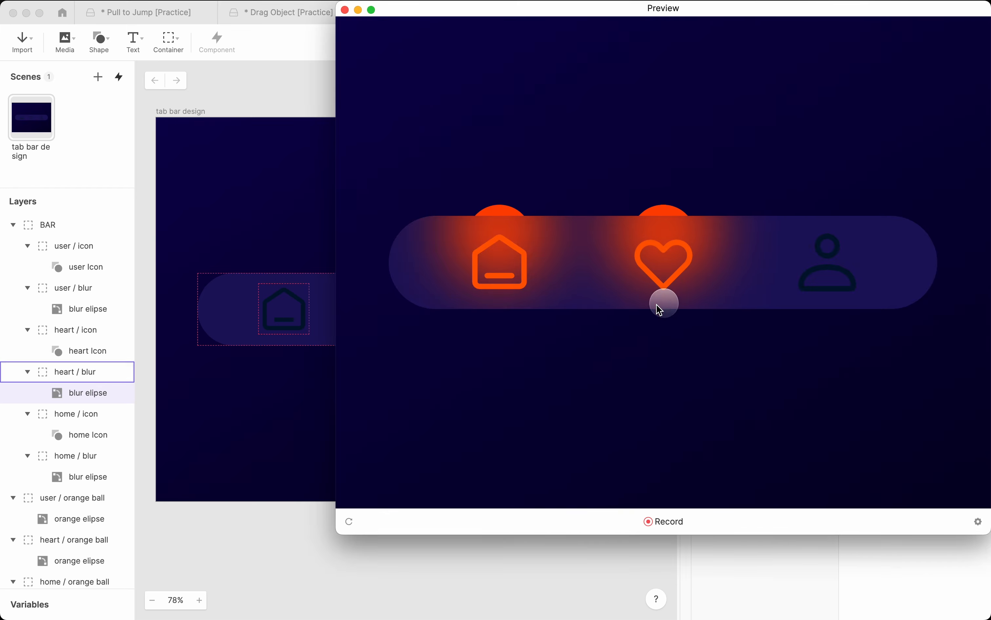
click(217, 571)
Step: Duplicate the heart icon's Tap trigger and rename the original as Tap / HEART
click(721, 205)
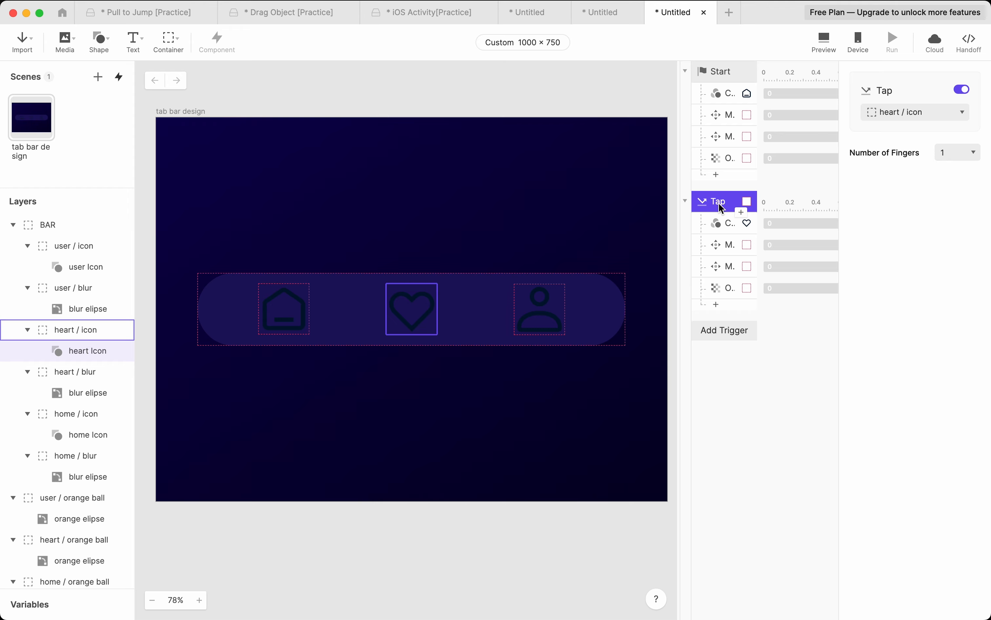
key(super+d)
click(710, 200)
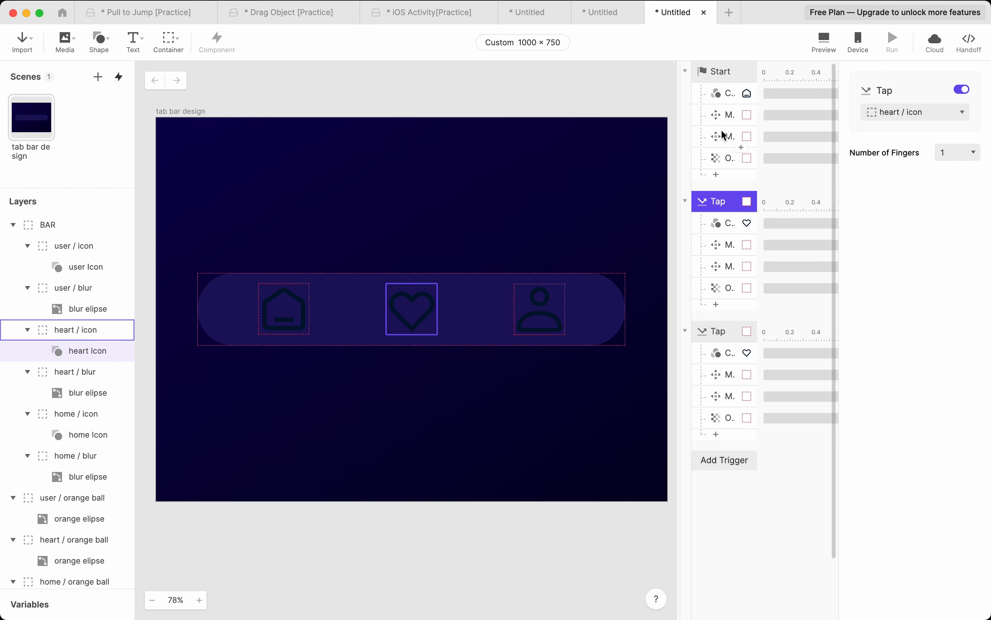
double_click(724, 210)
text(/)
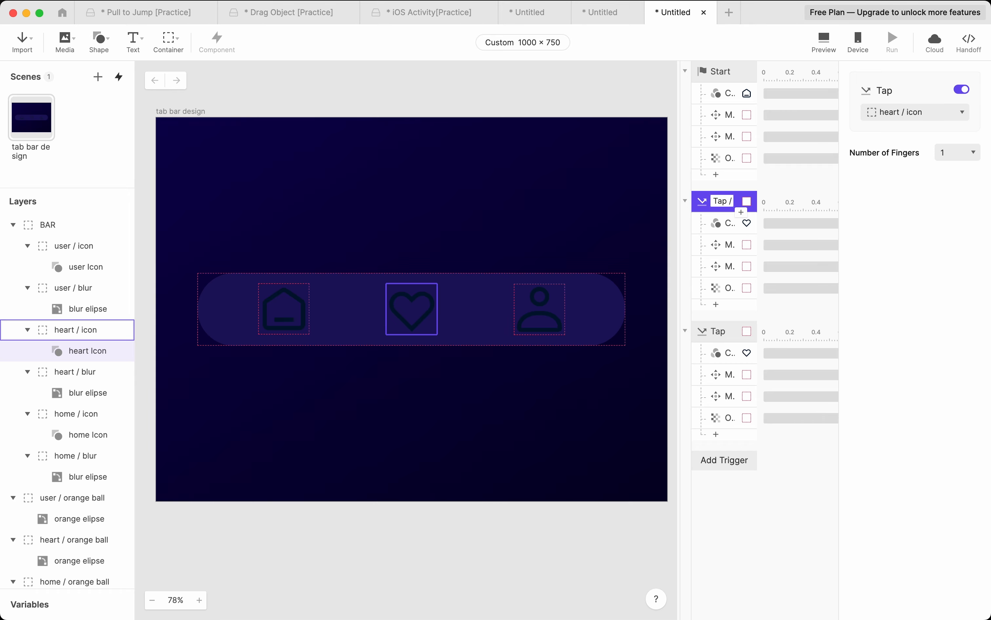
text( HEART)
key(Return)
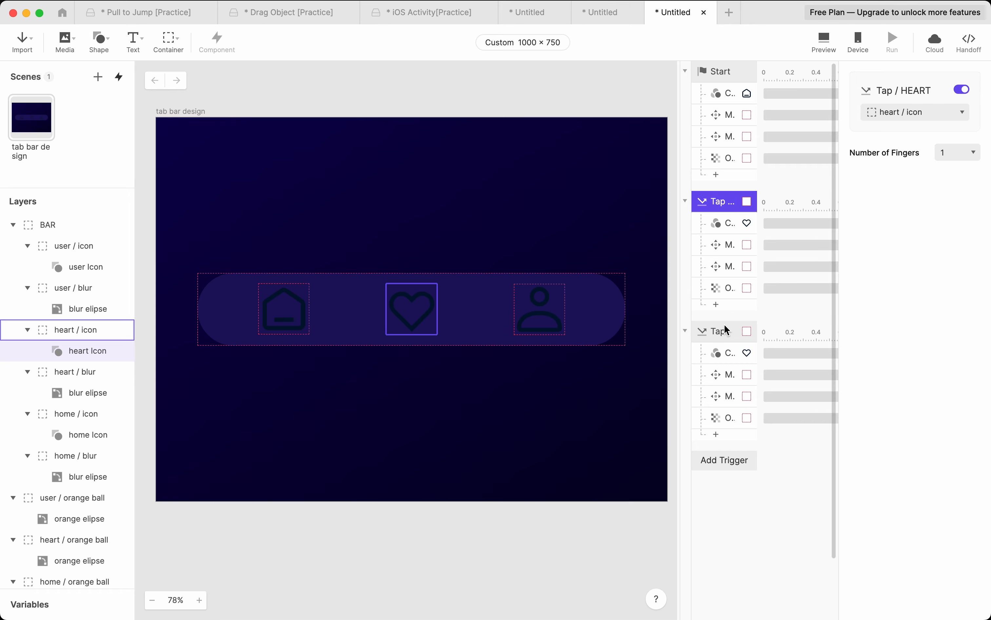
Step: Rename the duplicated trigger as Tap / USER and assign it to the user / icon container
double_click(726, 329)
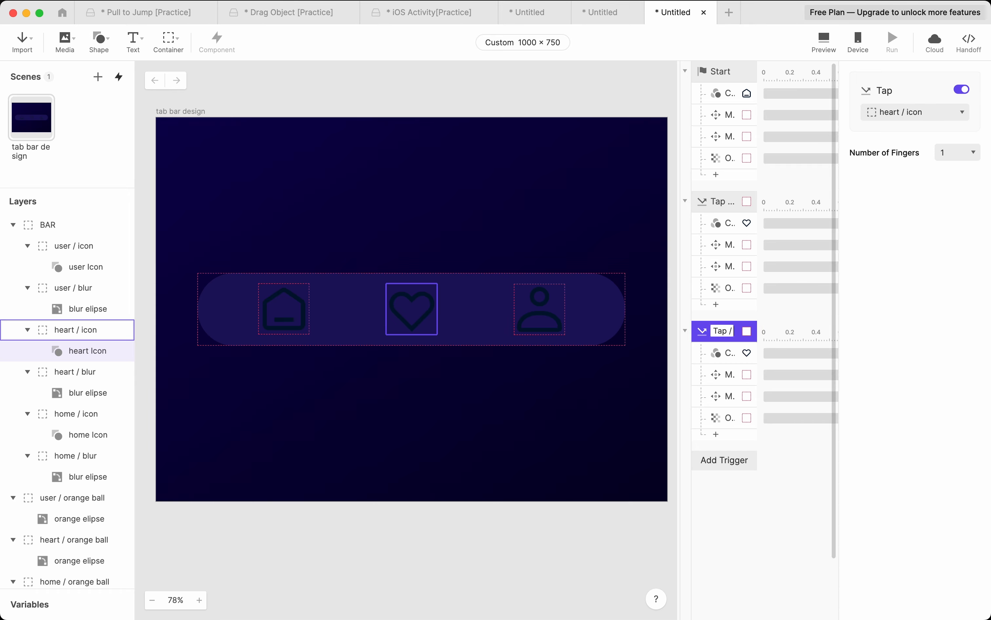
text(/ USER)
key(Return)
click(719, 352)
click(716, 333)
click(932, 118)
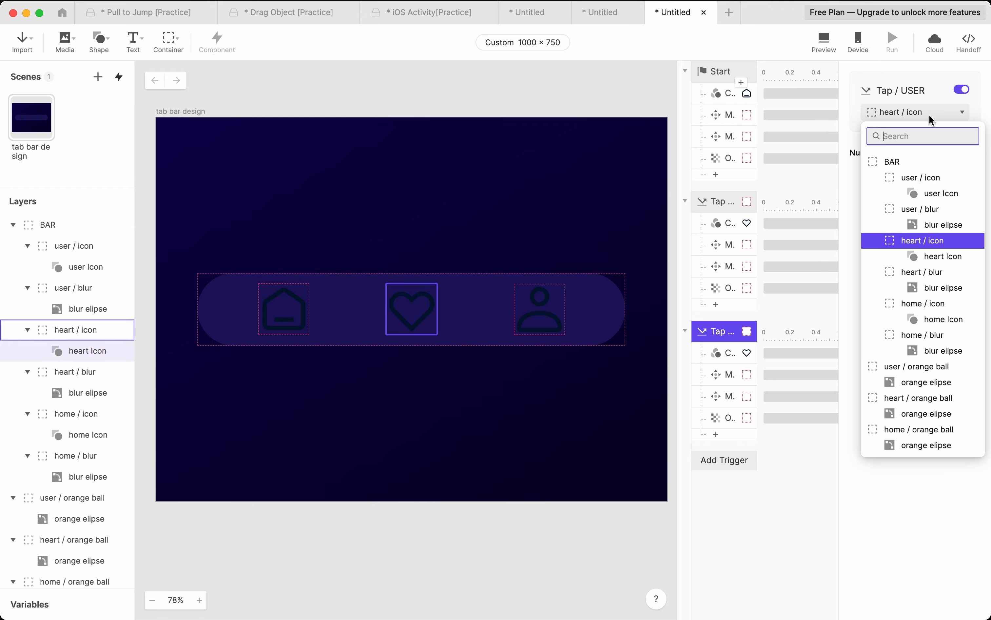
click(936, 177)
Step: Retarget the Tap / USER trigger's Color response to user Icon and its first Move response to the user / orange ball container
click(734, 352)
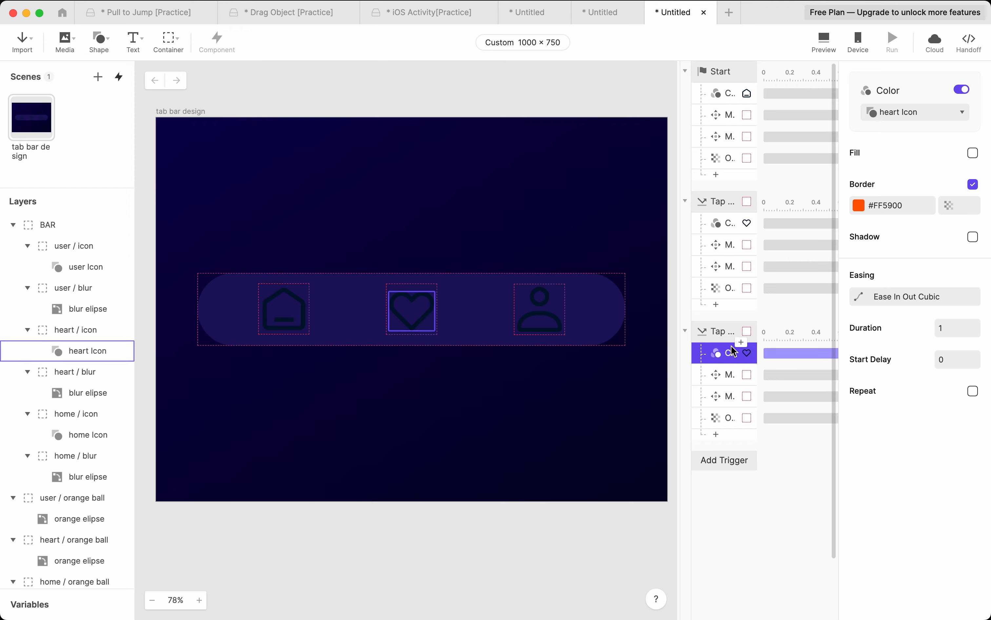
click(917, 115)
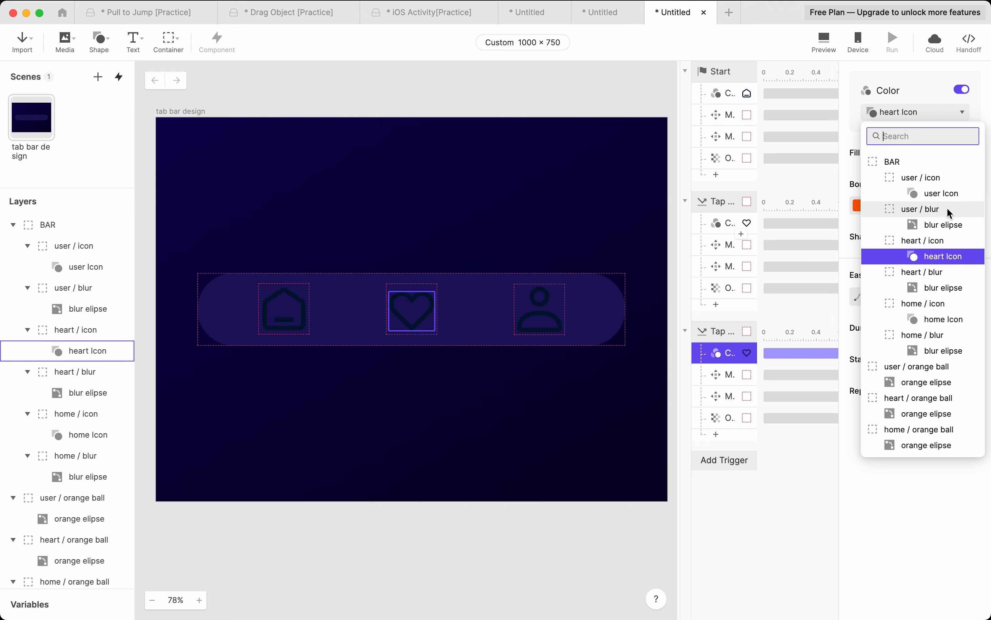
click(956, 195)
click(731, 375)
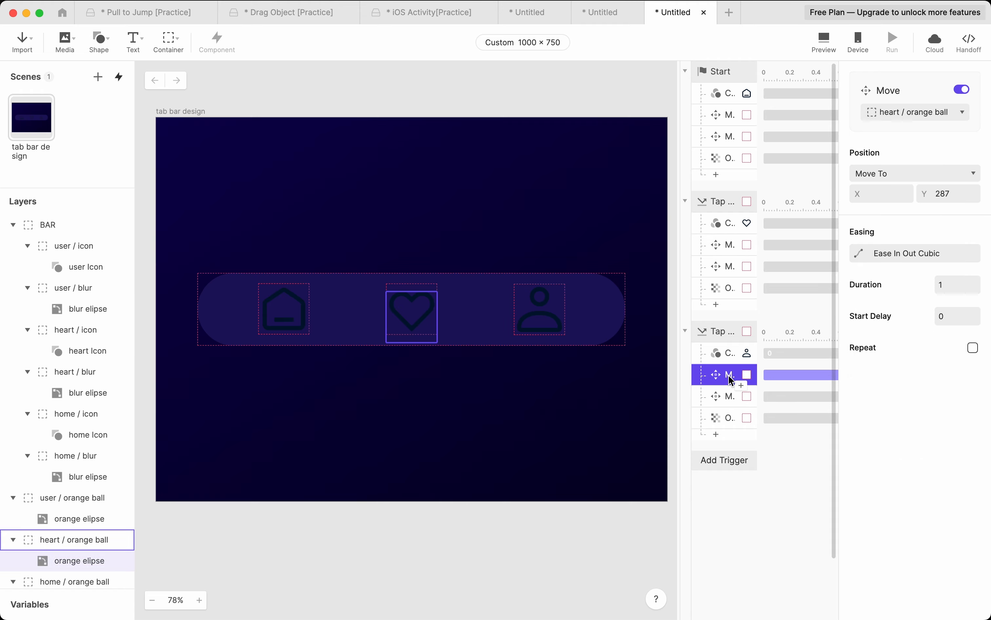
click(917, 117)
click(933, 367)
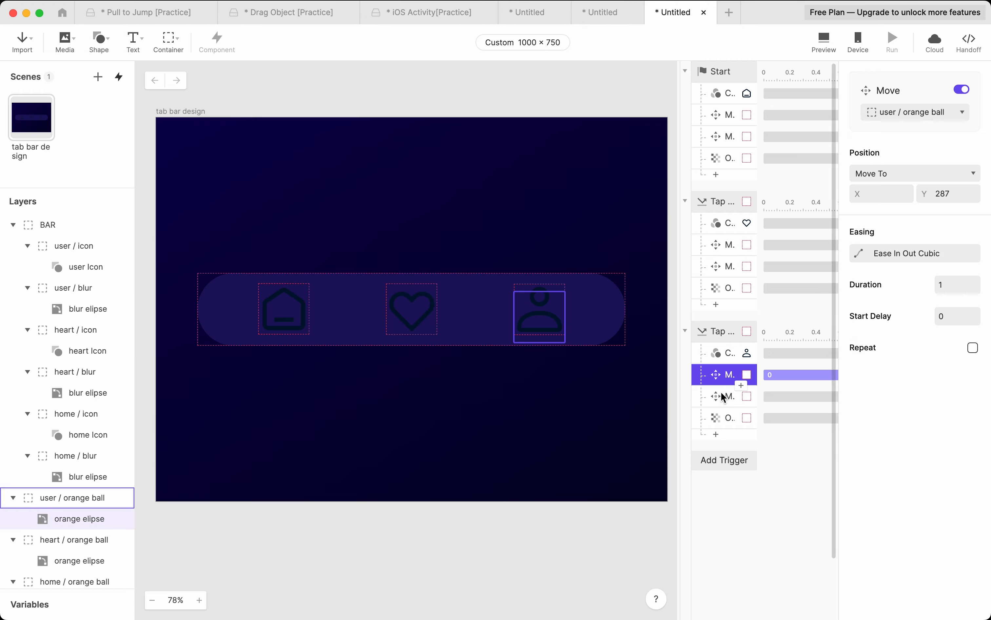
Step: Retarget the Tap / USER trigger's second Move response and its Opacity response to the user / blur container
click(730, 396)
click(893, 115)
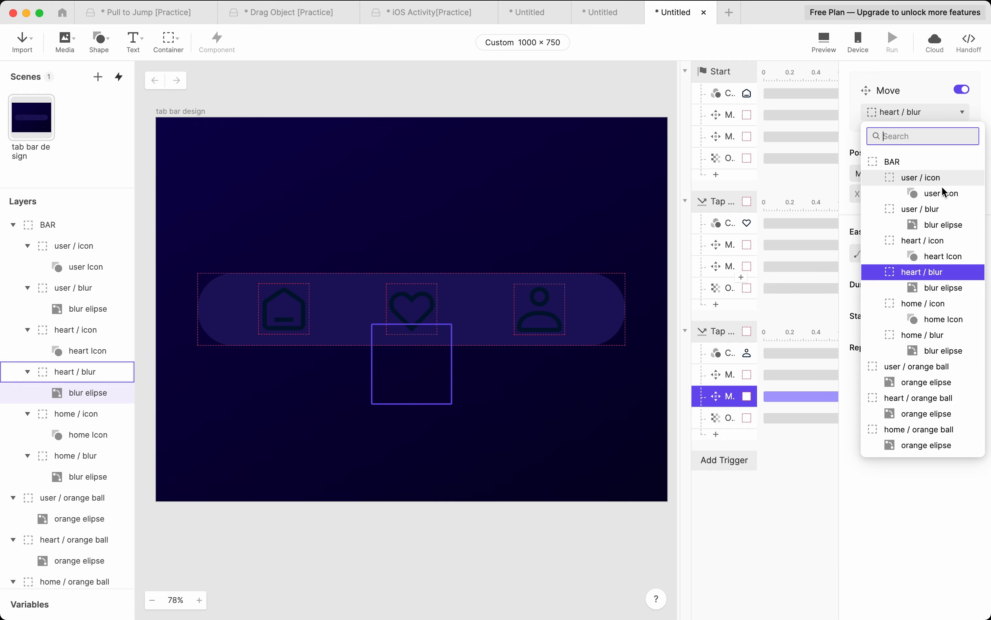
click(944, 210)
click(731, 417)
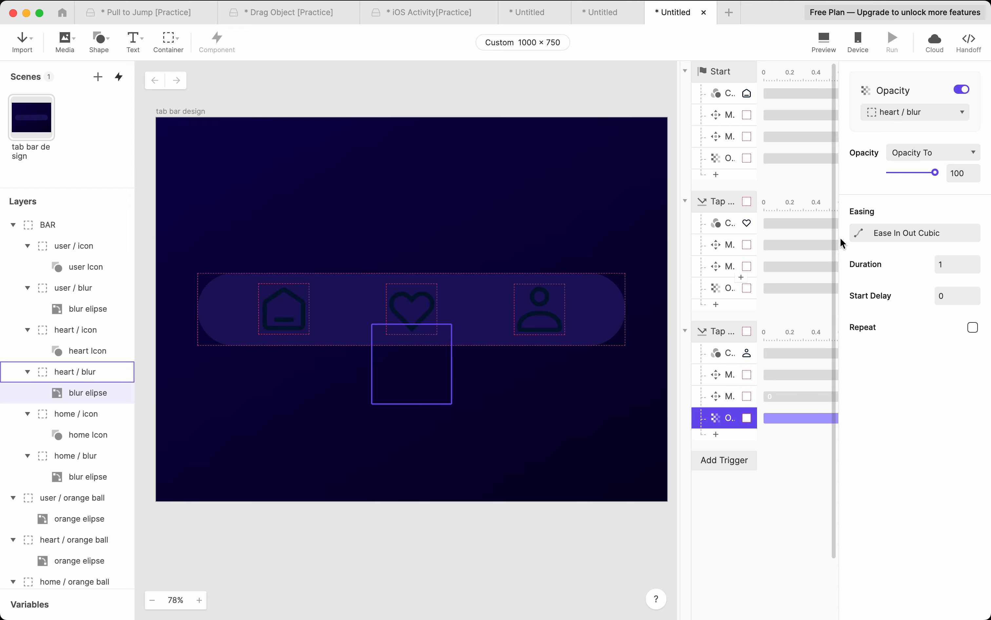
click(903, 116)
click(926, 211)
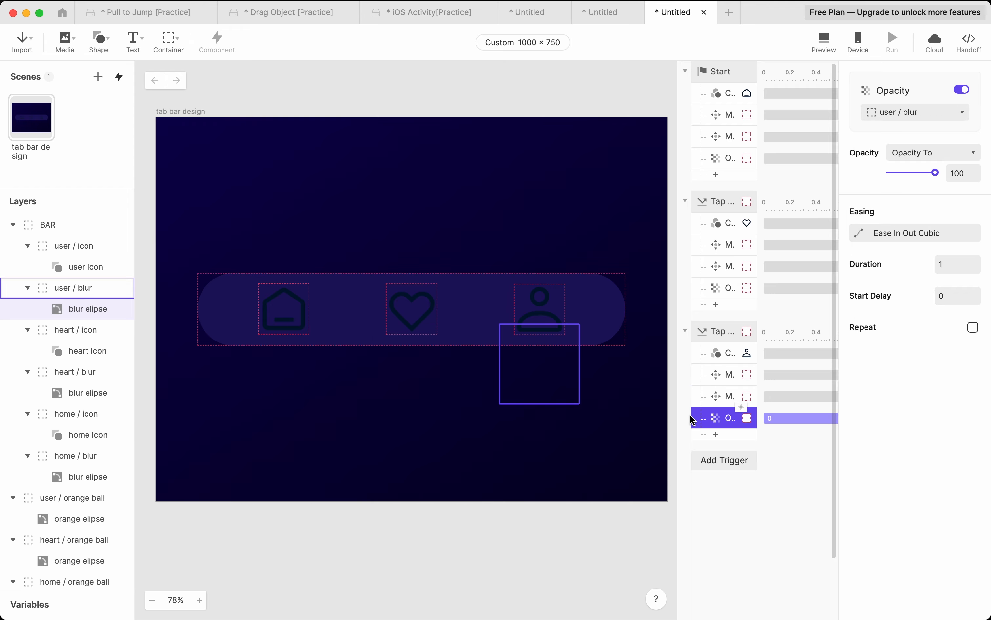
Step: Preview the prototype, test the heart and user icons' tap animations, restart and repeat the test, and return to the editor
click(825, 41)
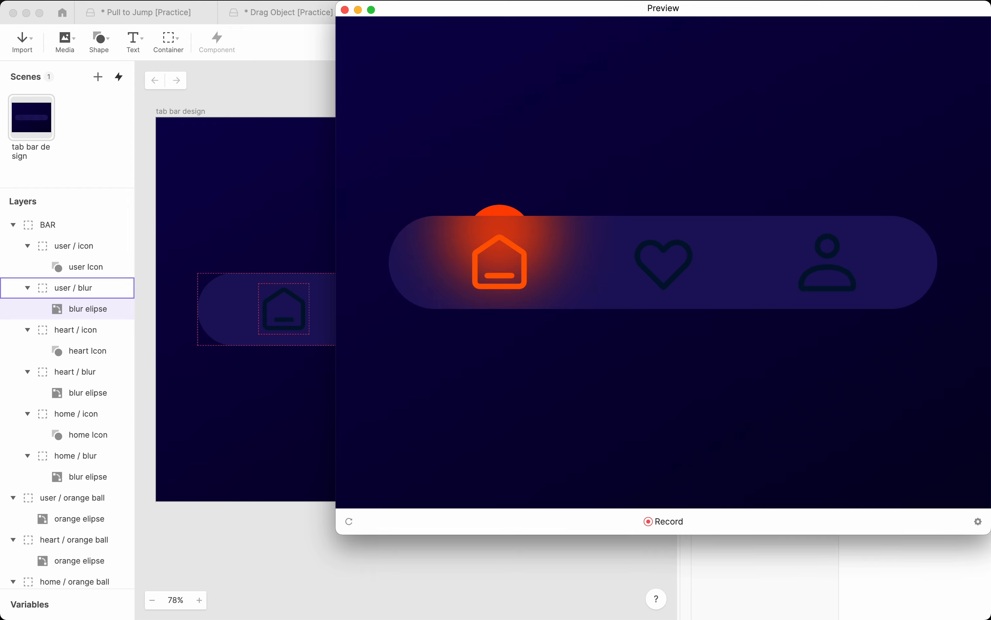
click(663, 264)
click(821, 262)
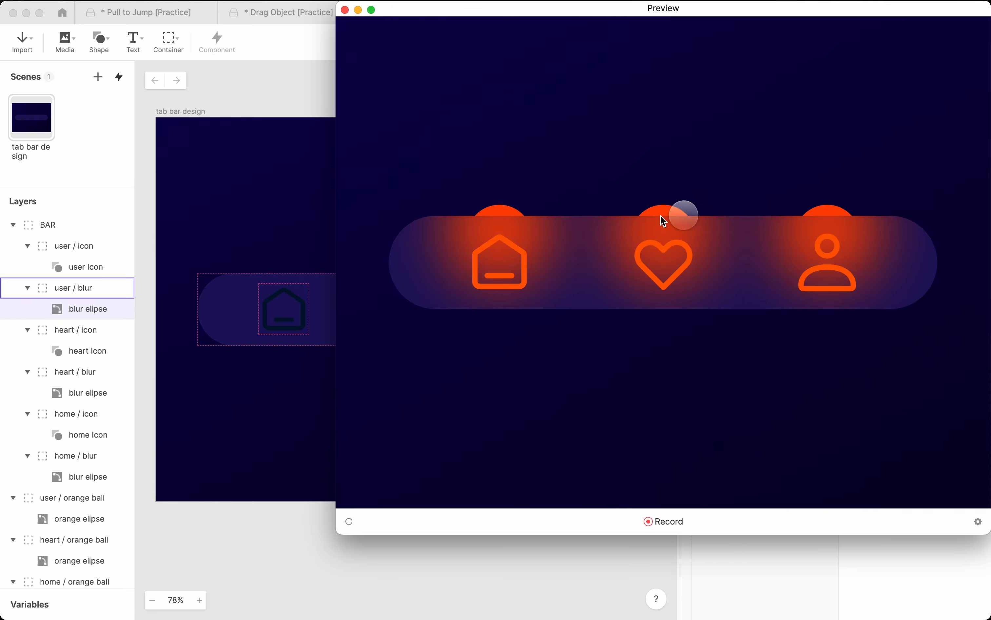
click(354, 523)
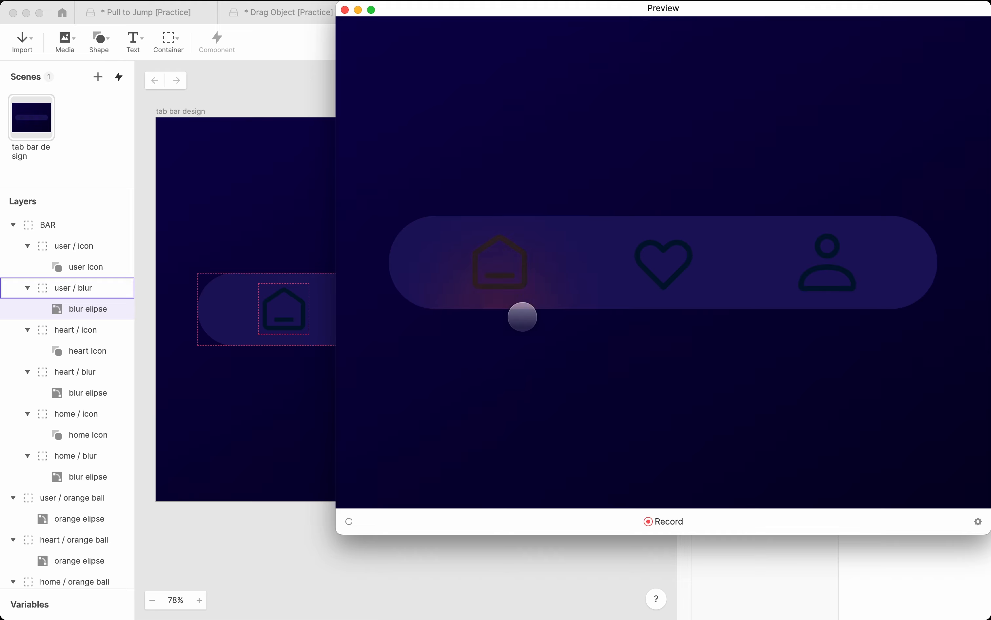
click(653, 272)
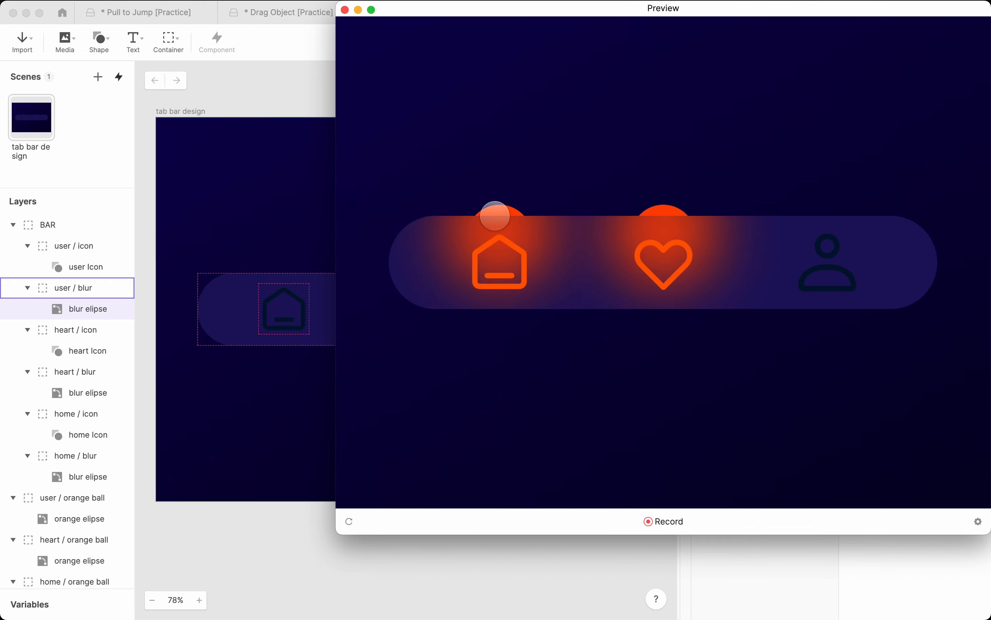
click(796, 258)
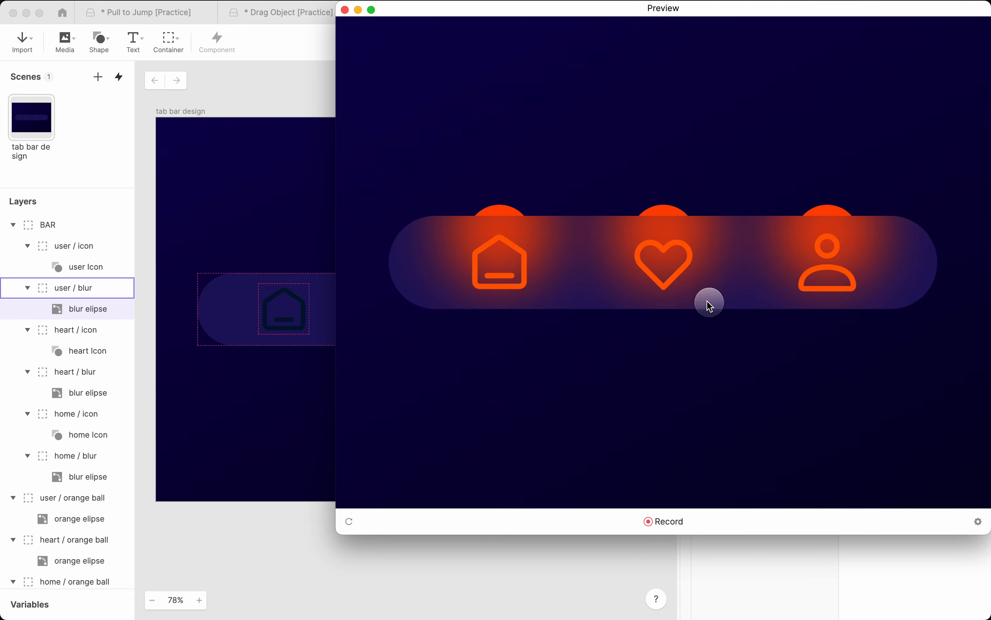
click(236, 497)
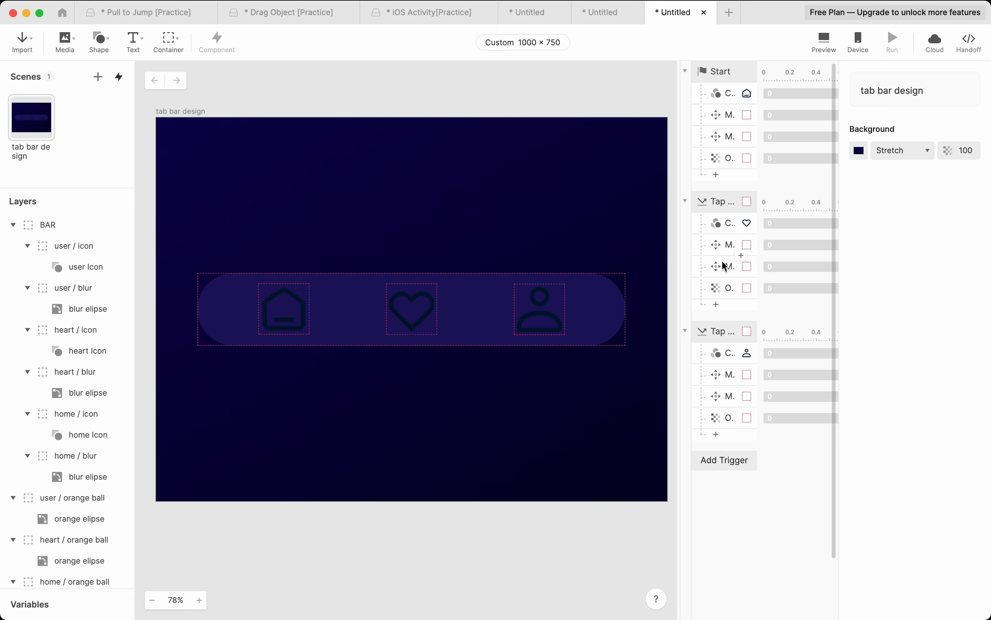
Step: Duplicate the Tap / USER trigger and rename the copy as Tap / HOME
scroll(720, 370, down, 3)
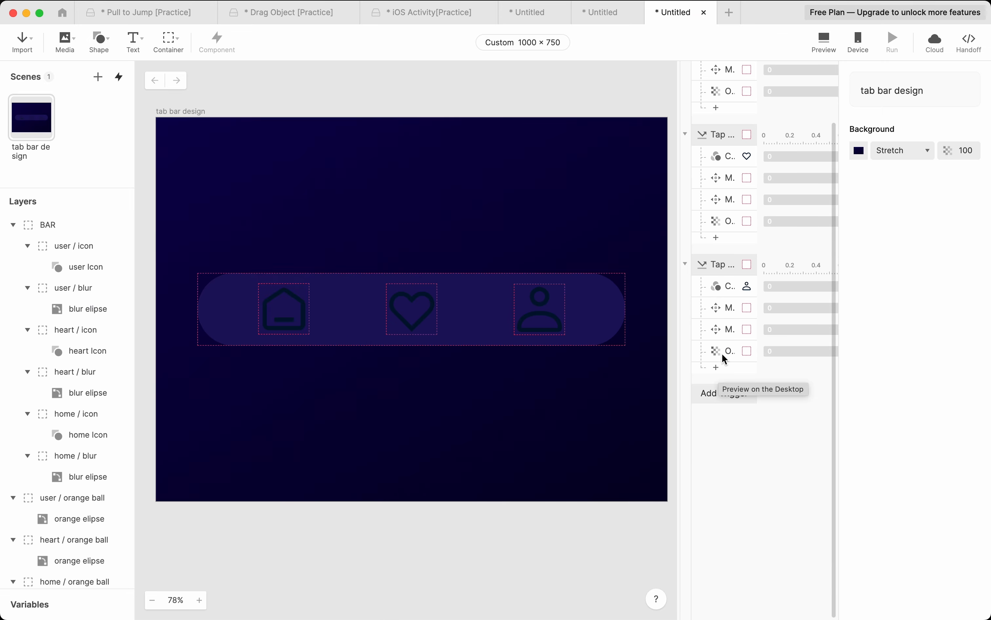
click(717, 271)
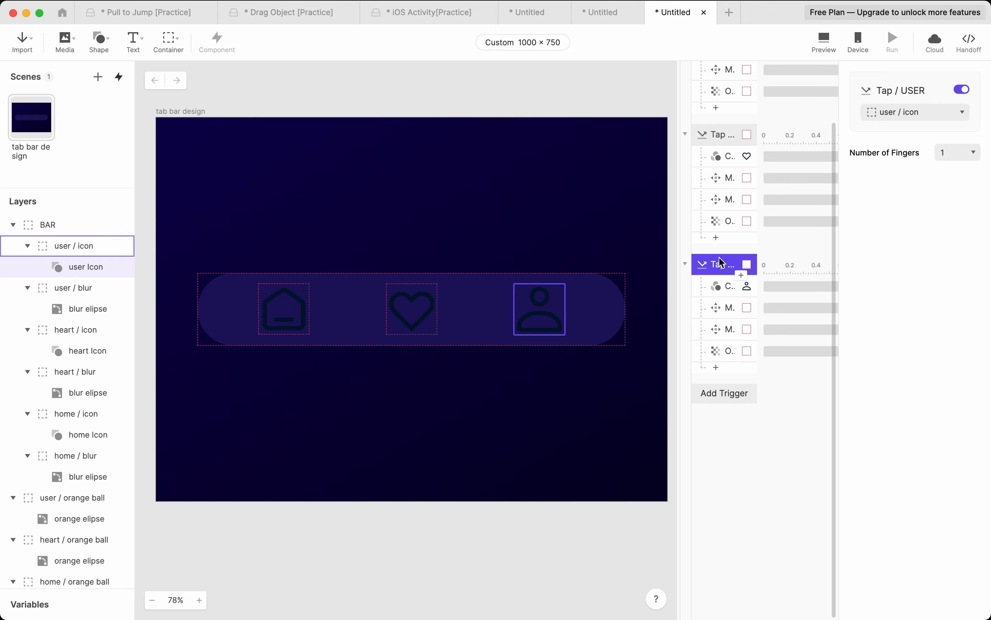
scroll(721, 262, up, 3)
click(717, 202)
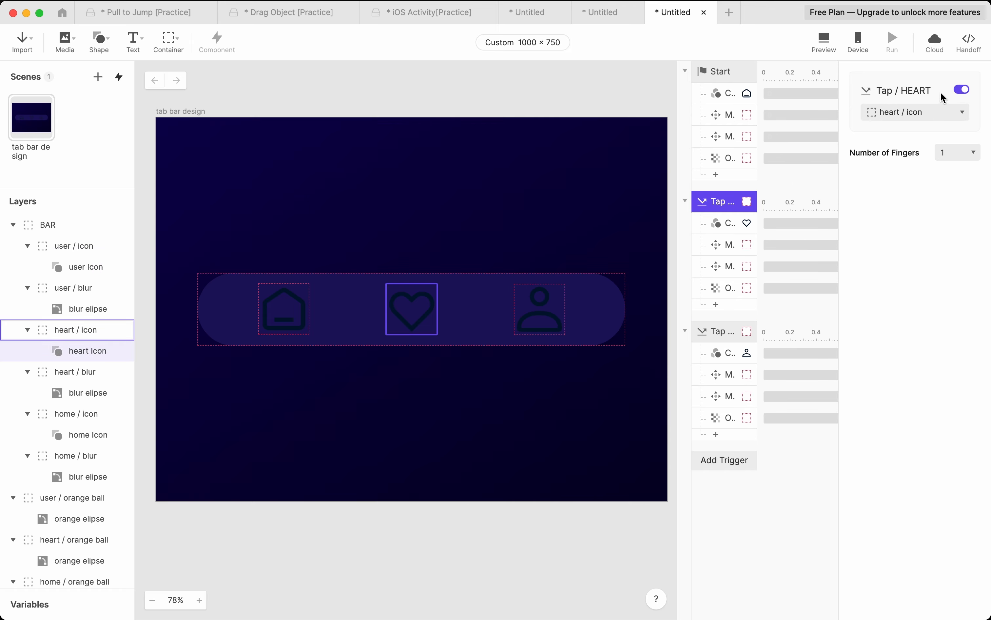
click(724, 333)
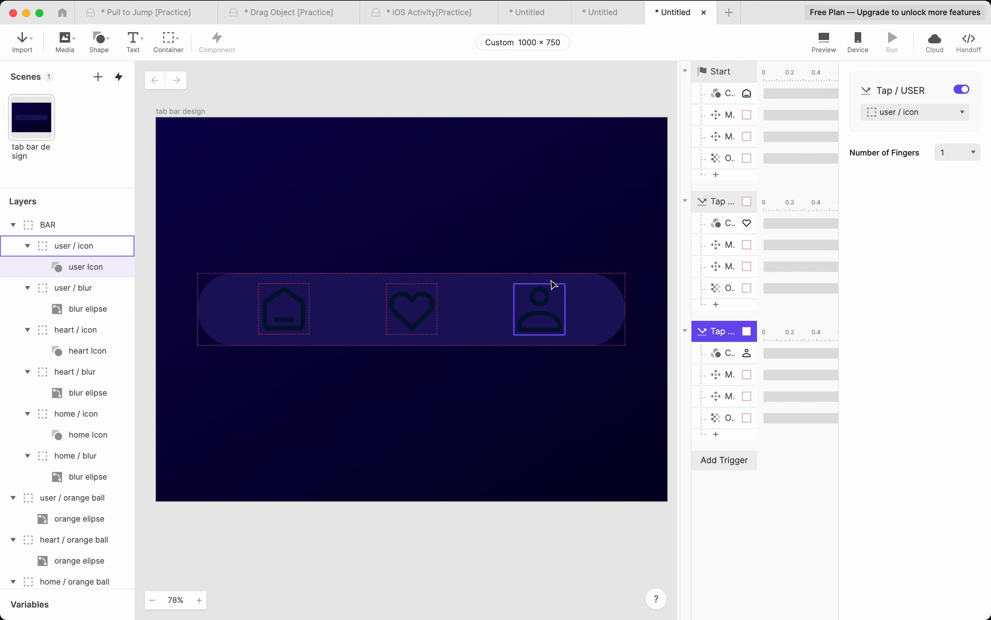
key(super+d)
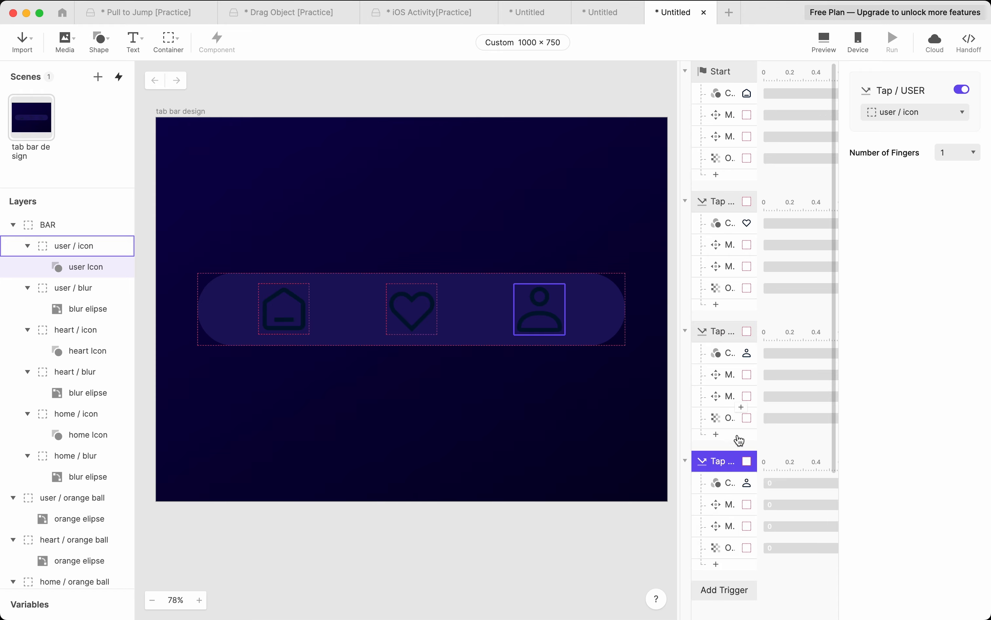
scroll(721, 441, down, 3)
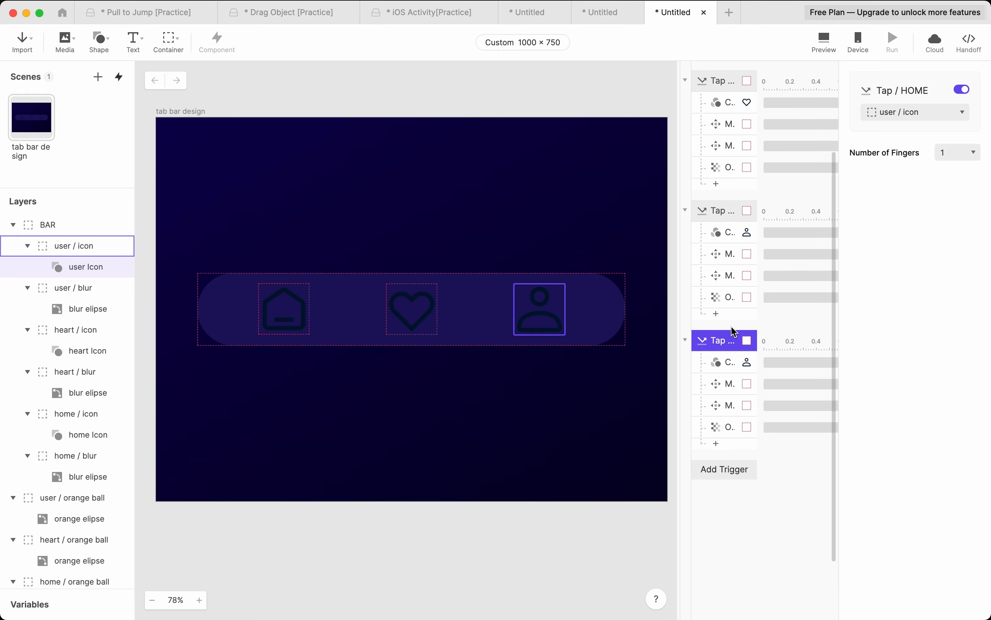
Step: Retarget the Tap / HOME trigger's Color response to home Icon and assign the trigger itself to the home / icon container
click(729, 362)
click(925, 113)
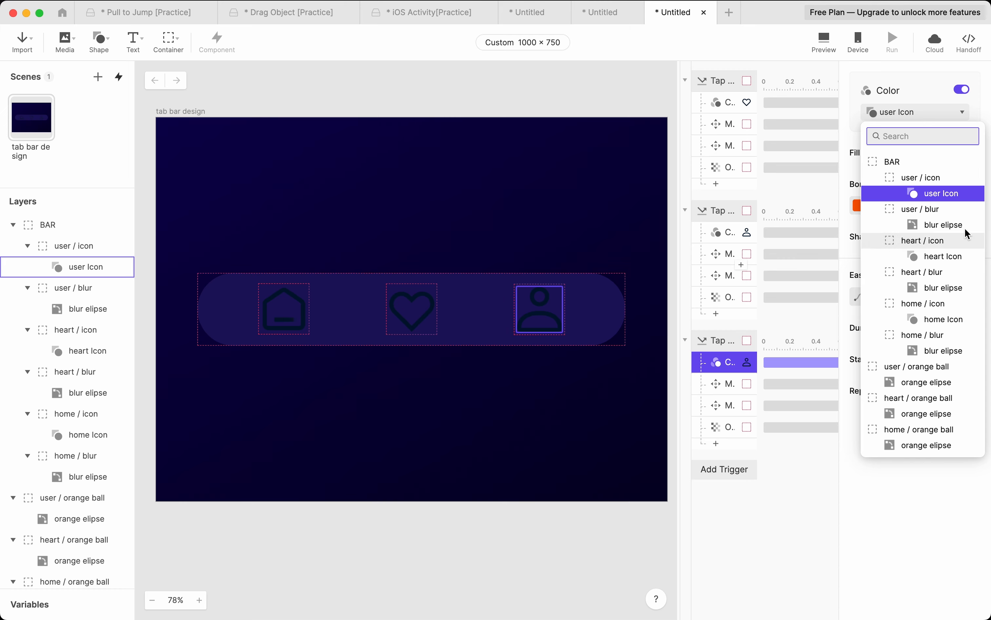
click(934, 322)
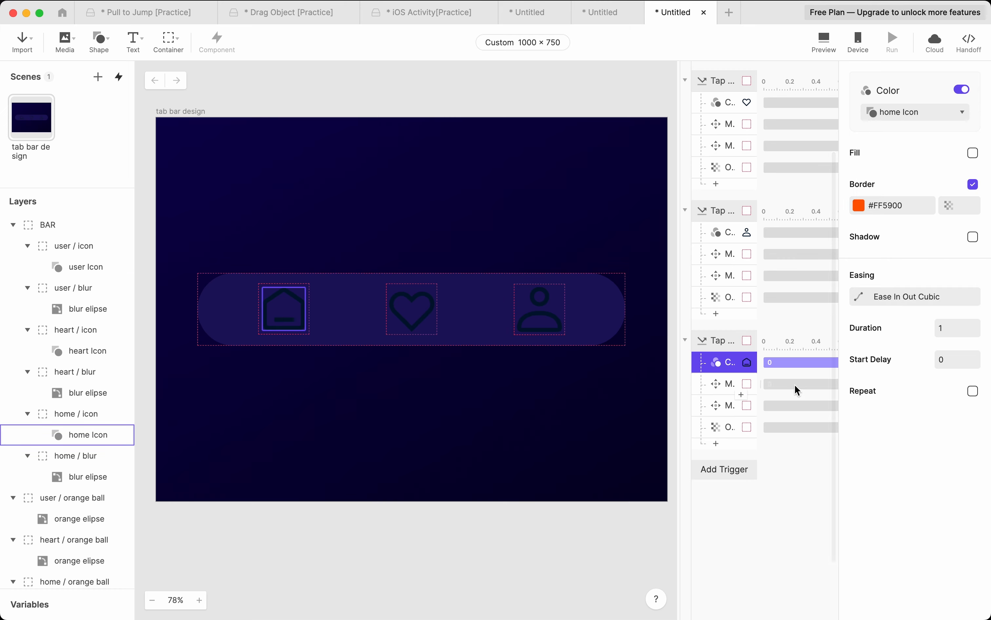
click(795, 383)
click(923, 114)
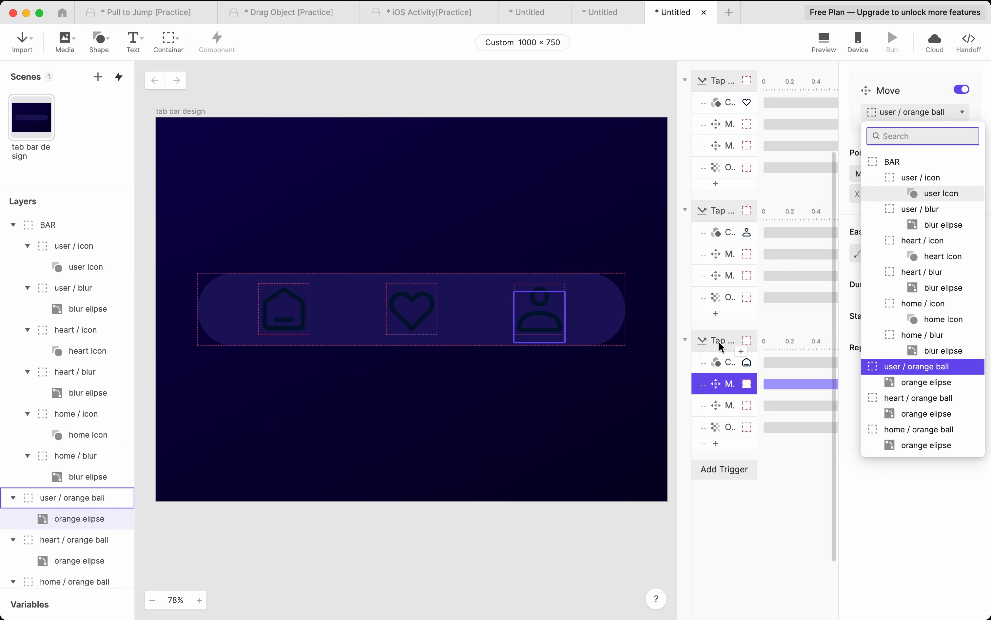
click(718, 341)
click(921, 115)
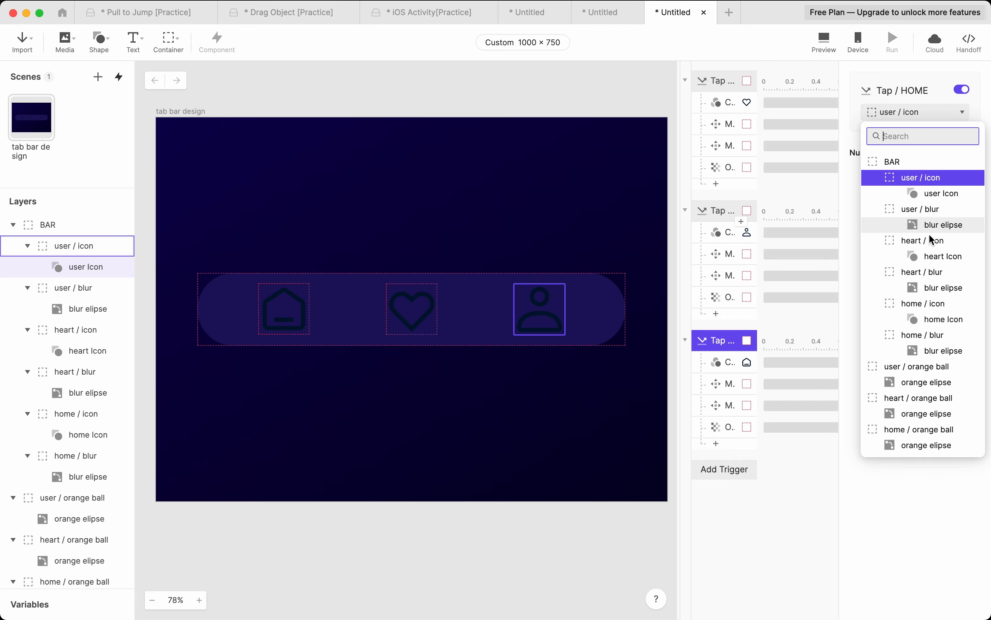
click(932, 308)
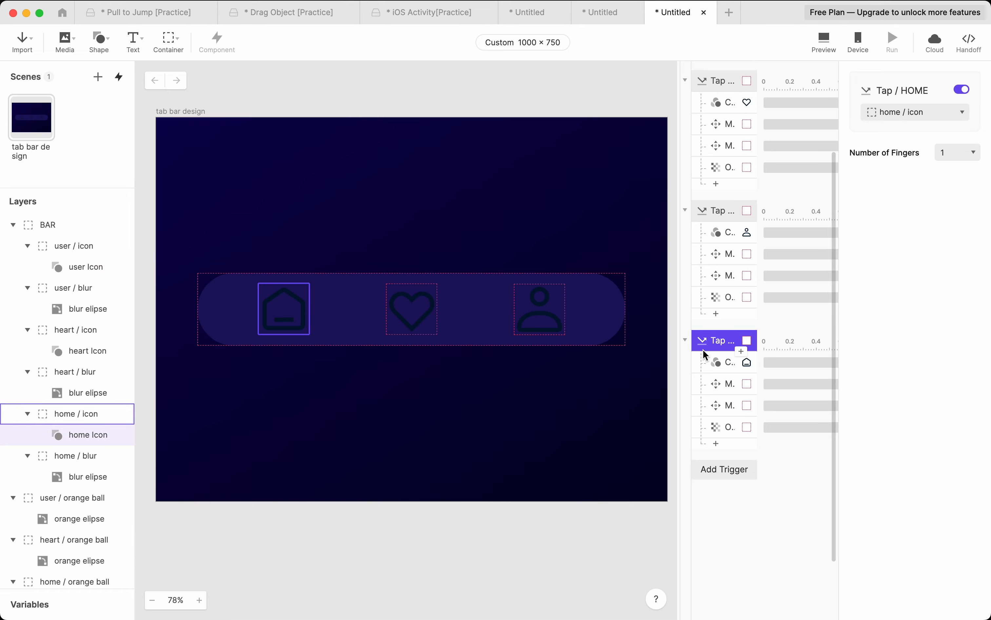
Step: Check the Tap / HOME trigger's Color target and retarget its first Move response to the home / orange ball container
click(712, 371)
click(890, 112)
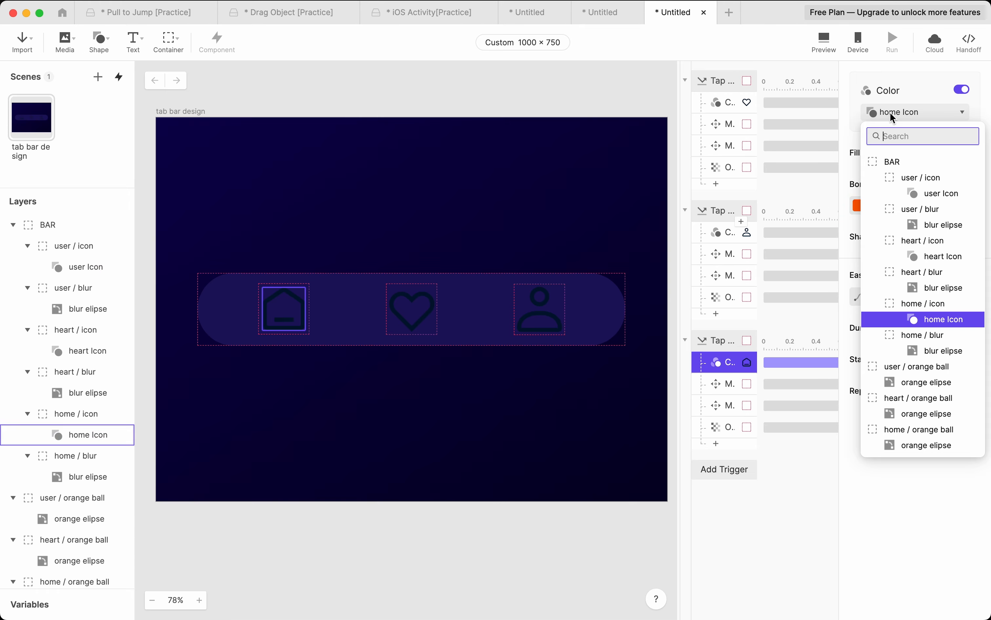
click(742, 364)
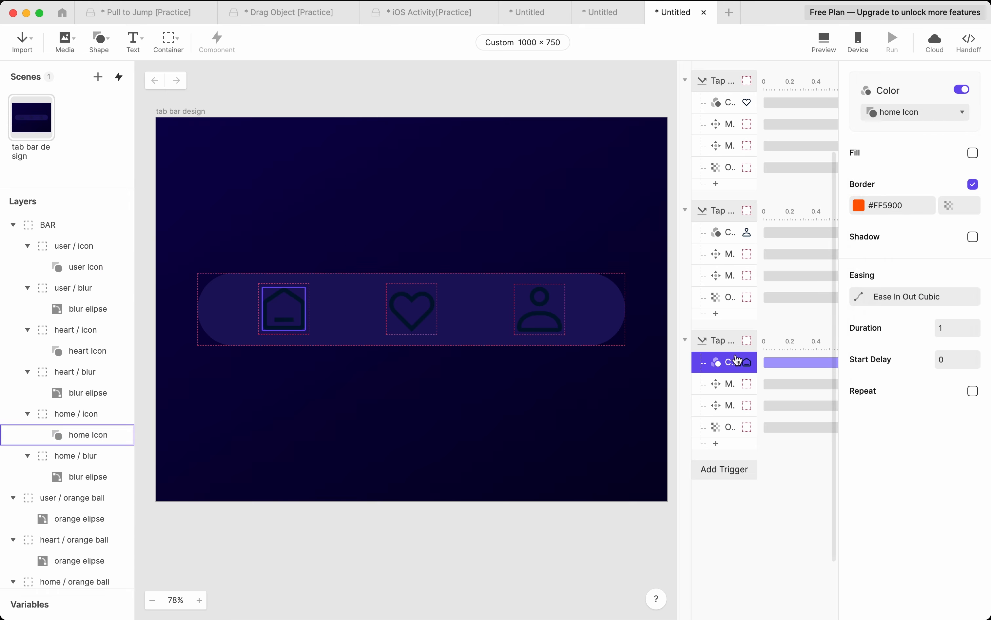
click(729, 384)
click(902, 111)
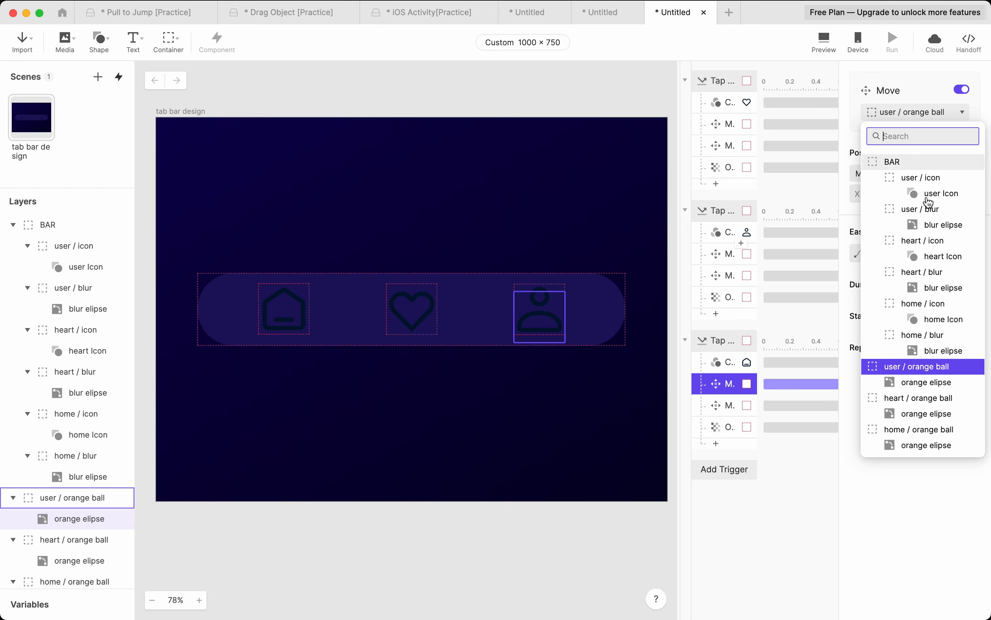
click(928, 434)
Step: Retarget the Tap / HOME trigger's second Move response and its Opacity response to the home / blur container
click(721, 405)
click(909, 113)
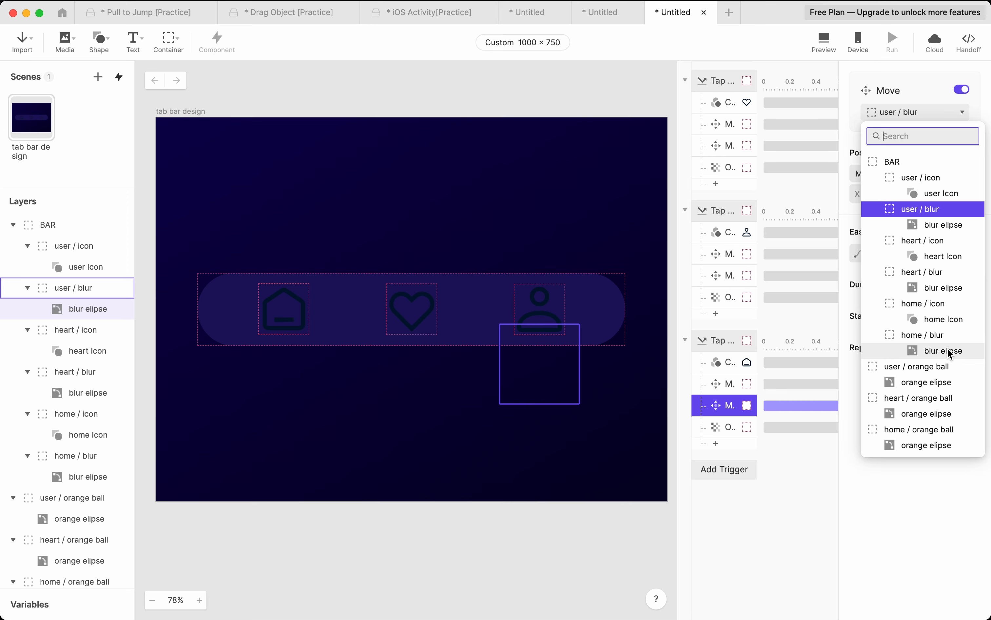
click(945, 336)
click(721, 427)
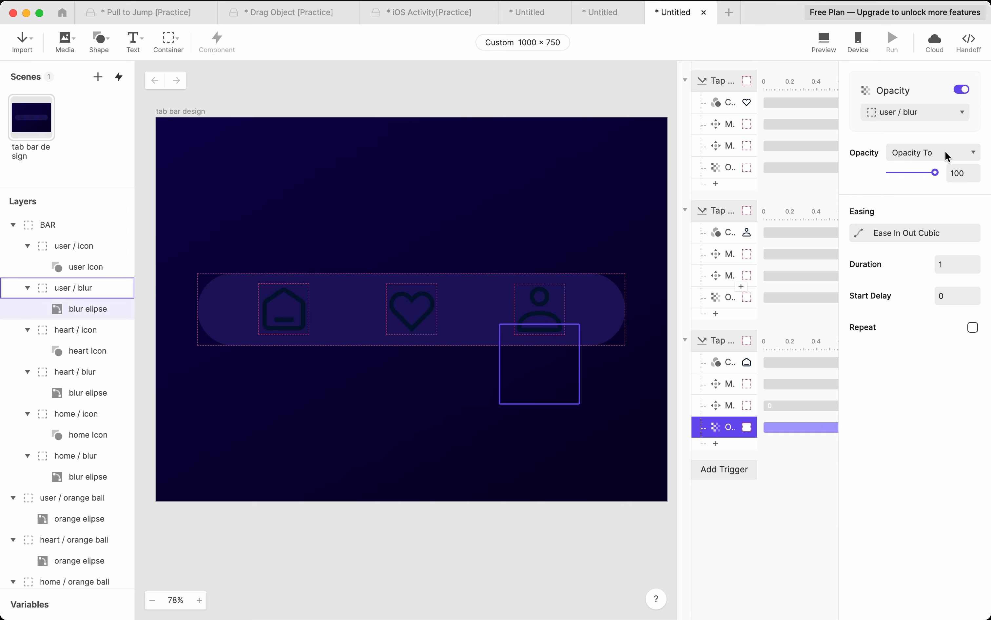
click(931, 116)
click(937, 334)
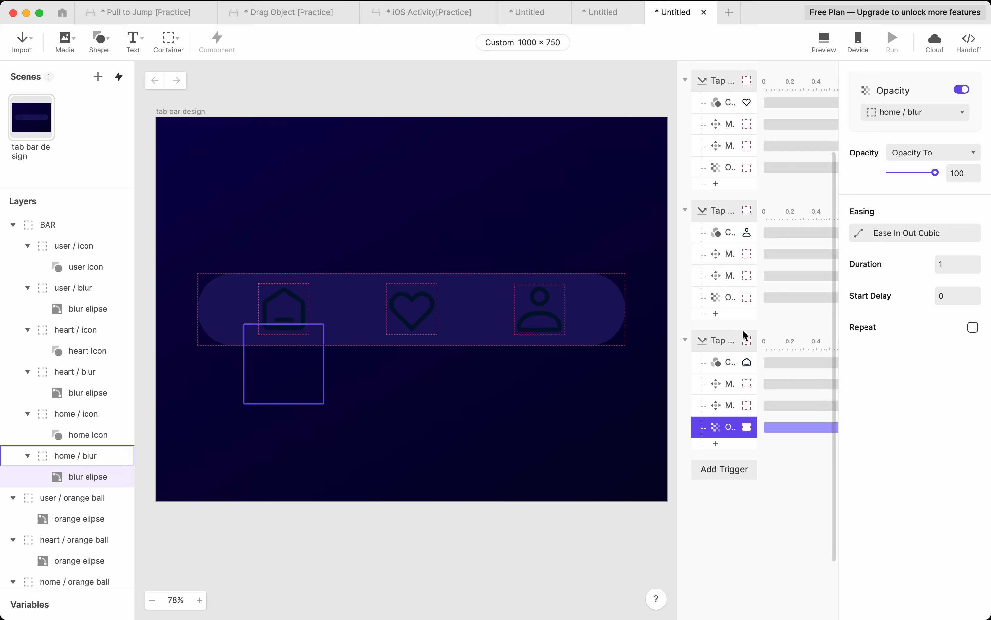
Step: Add a Reset response to the Tap / HEART trigger
click(717, 348)
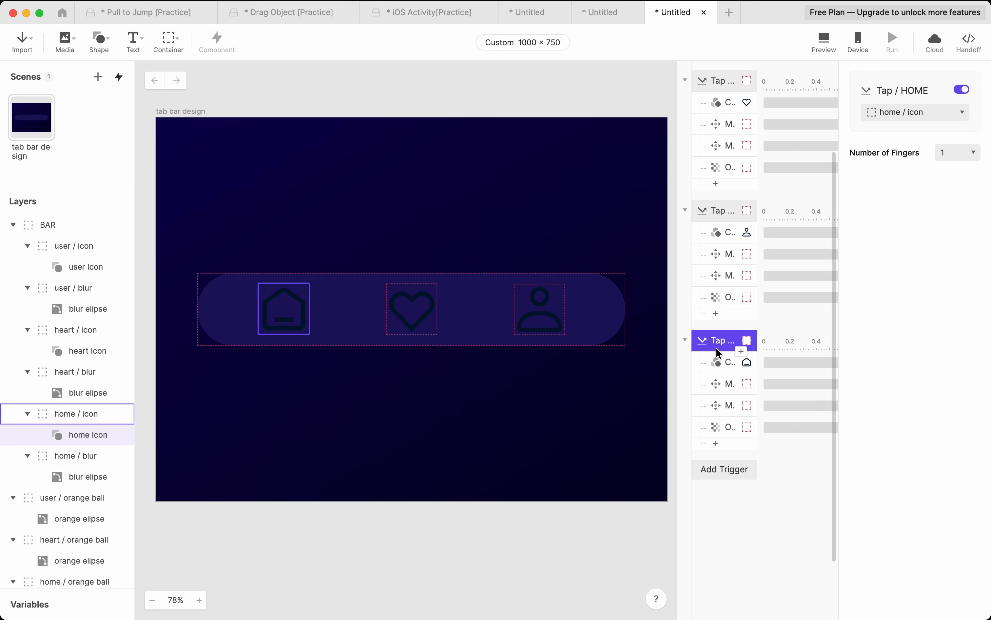
click(719, 212)
scroll(715, 138, up, 3)
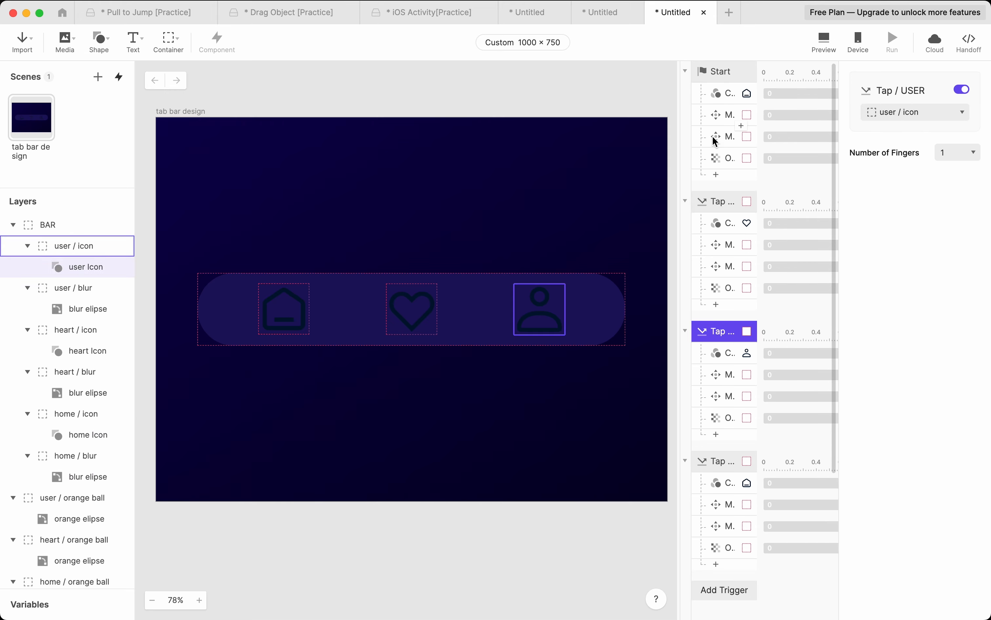
click(718, 208)
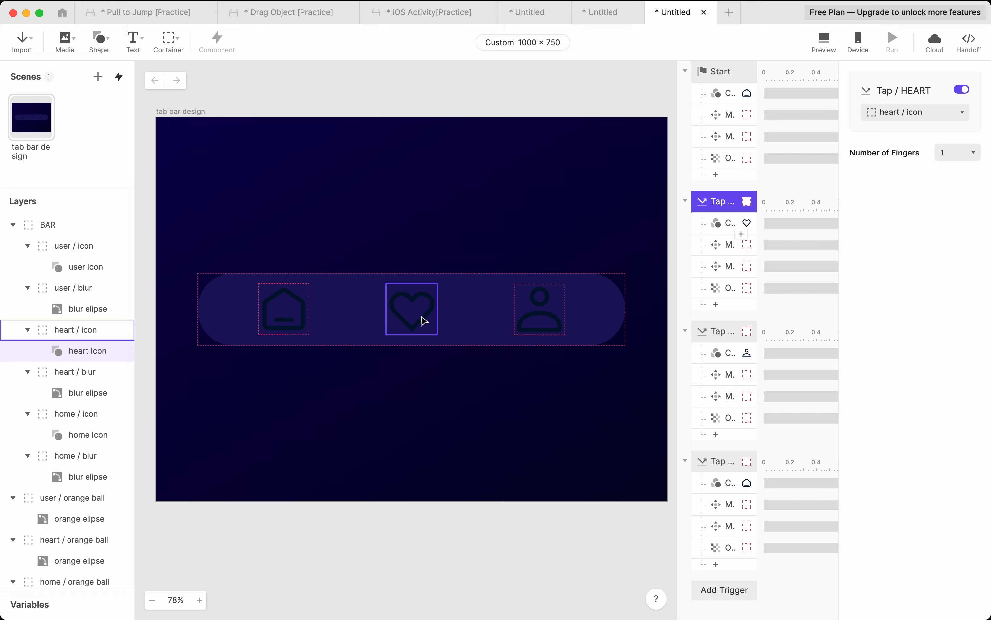
click(717, 305)
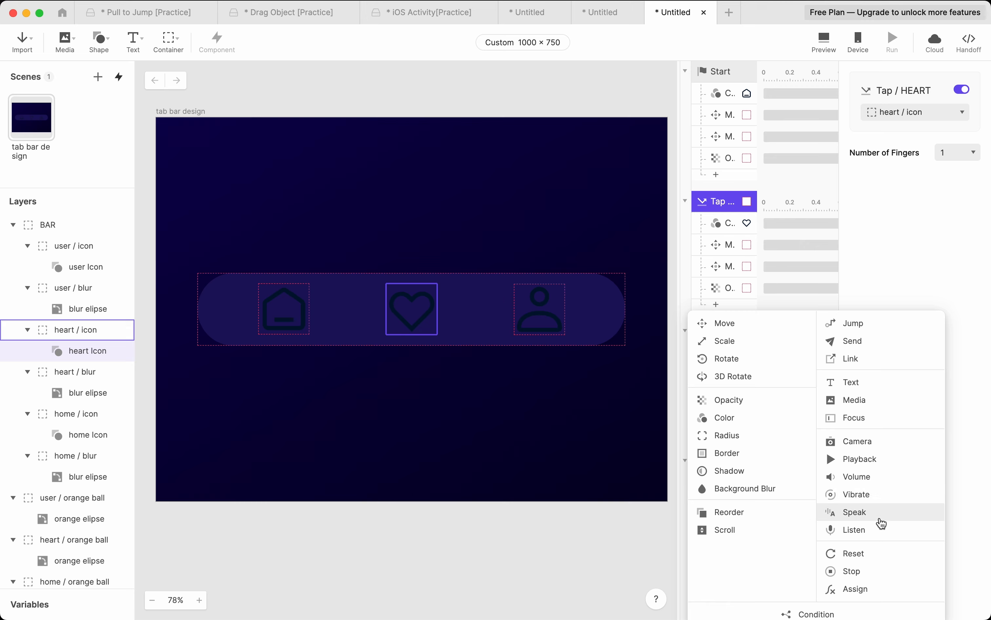
click(877, 556)
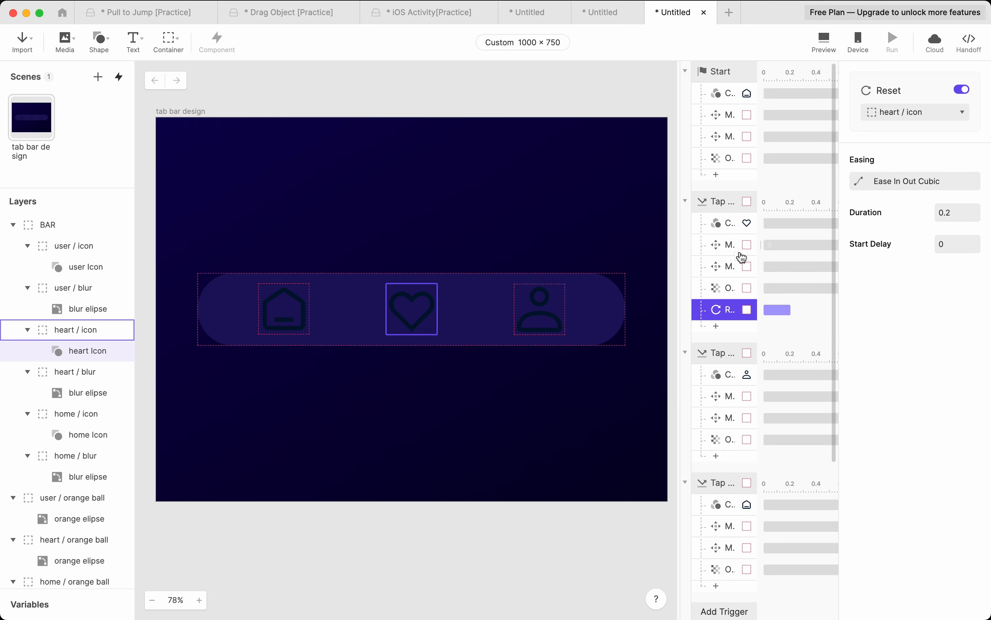
Step: Retarget the Tap / HEART trigger's Reset response to the home / icon container and duplicate it
click(881, 118)
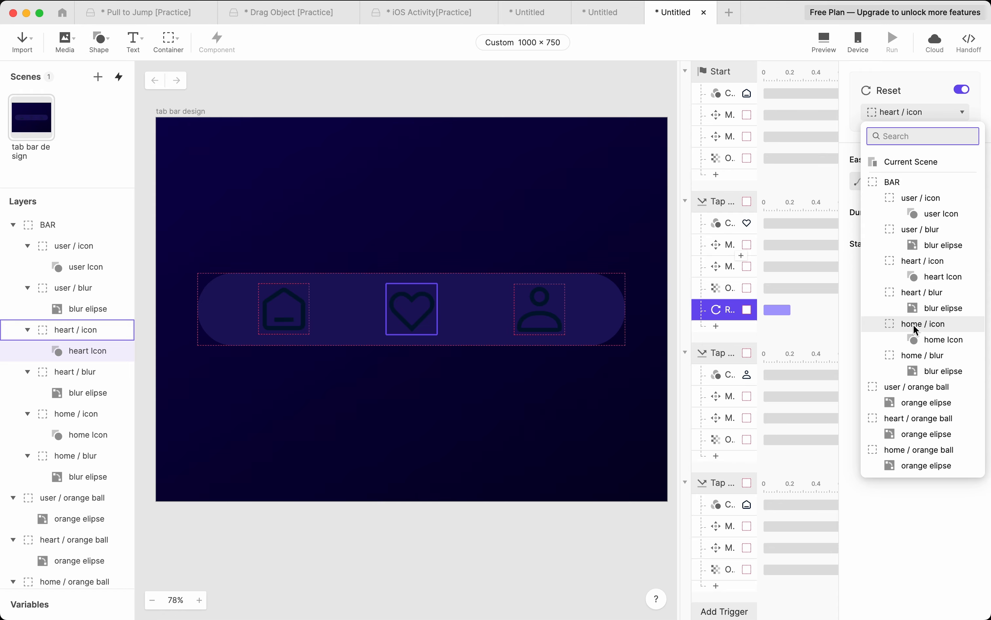
click(939, 324)
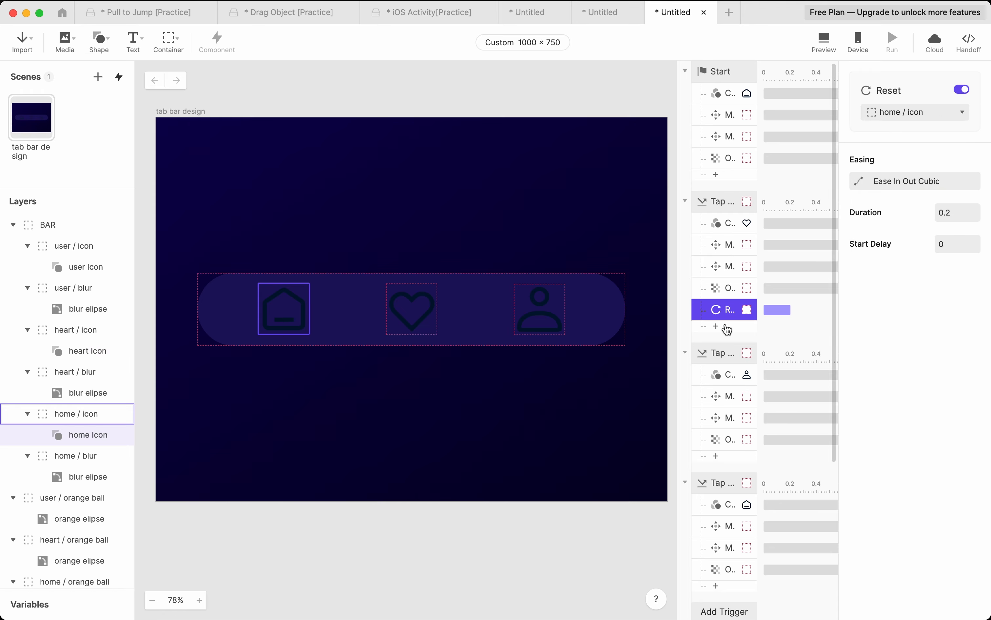
click(725, 326)
click(731, 309)
key(super+d)
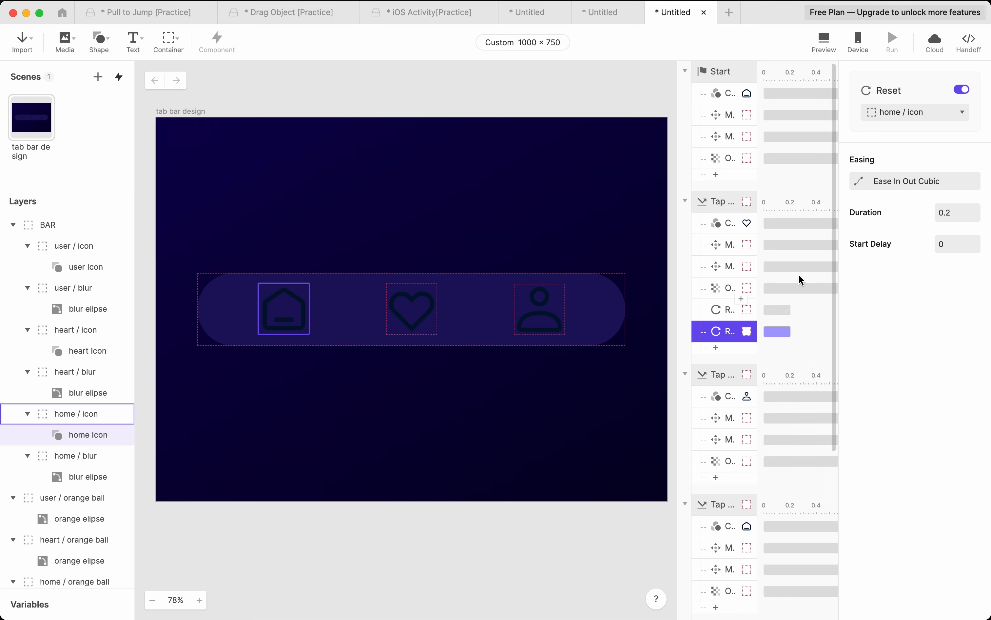
Step: Set the duration of both Reset responses in the Tap / HEART trigger to 1 second
click(714, 315)
shift+click(719, 328)
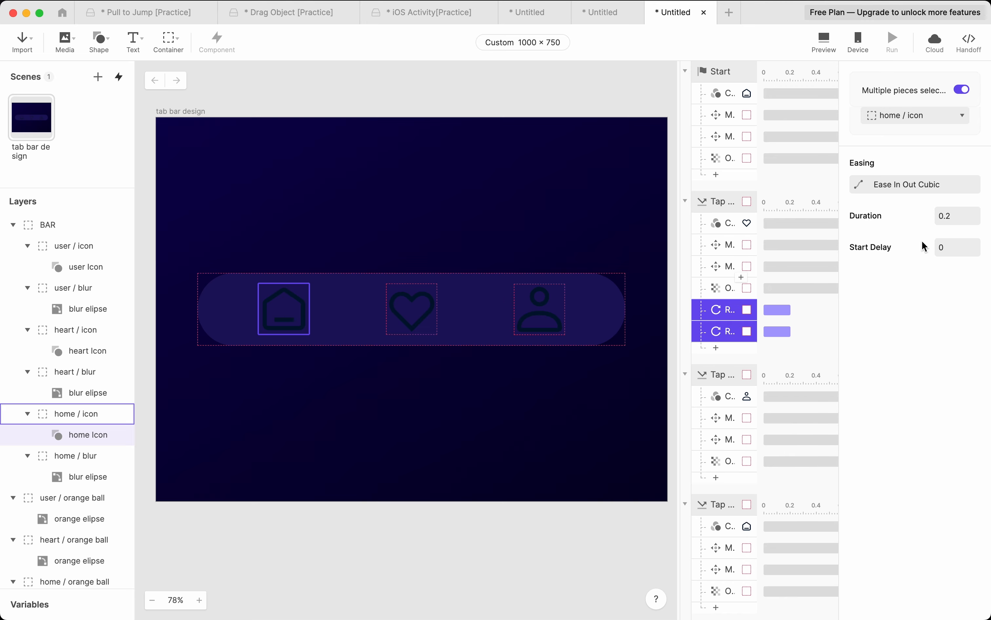
text(1)
key(Return)
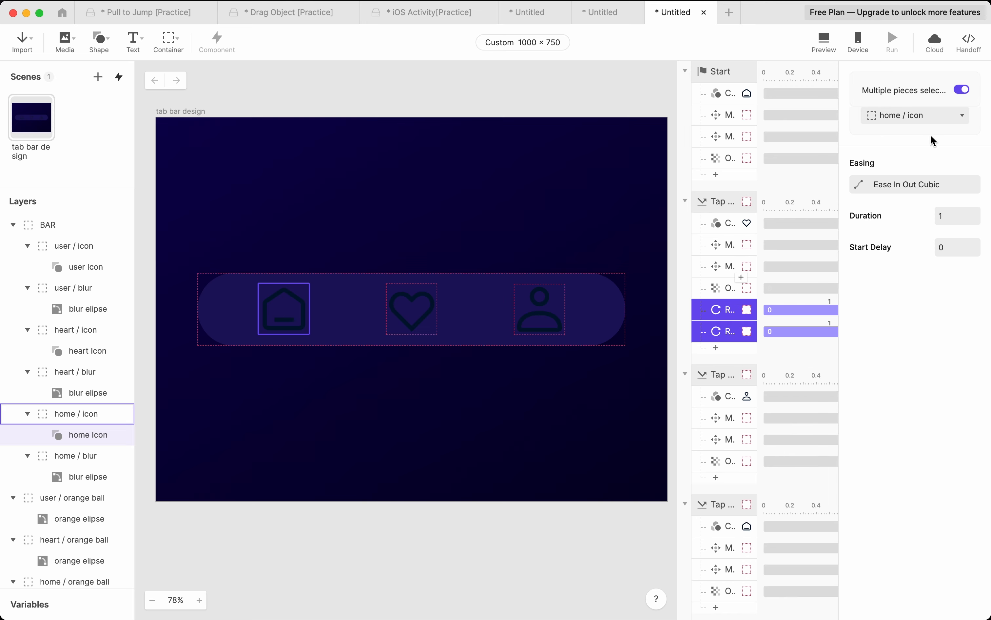
Step: Retarget the second Reset response of the Tap / HEART trigger to the home Icon layer
click(726, 326)
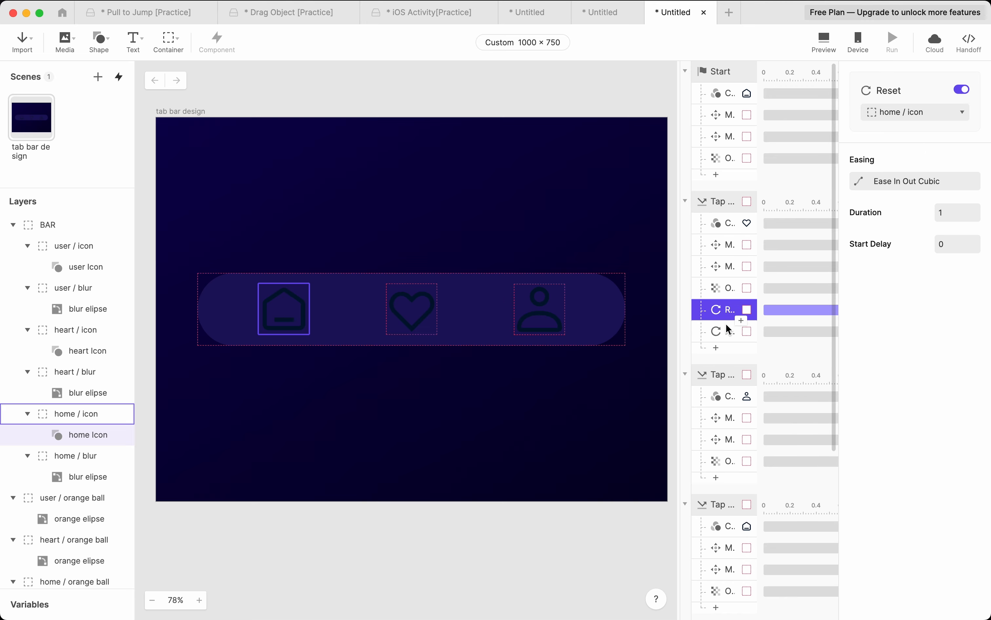
click(914, 113)
click(936, 339)
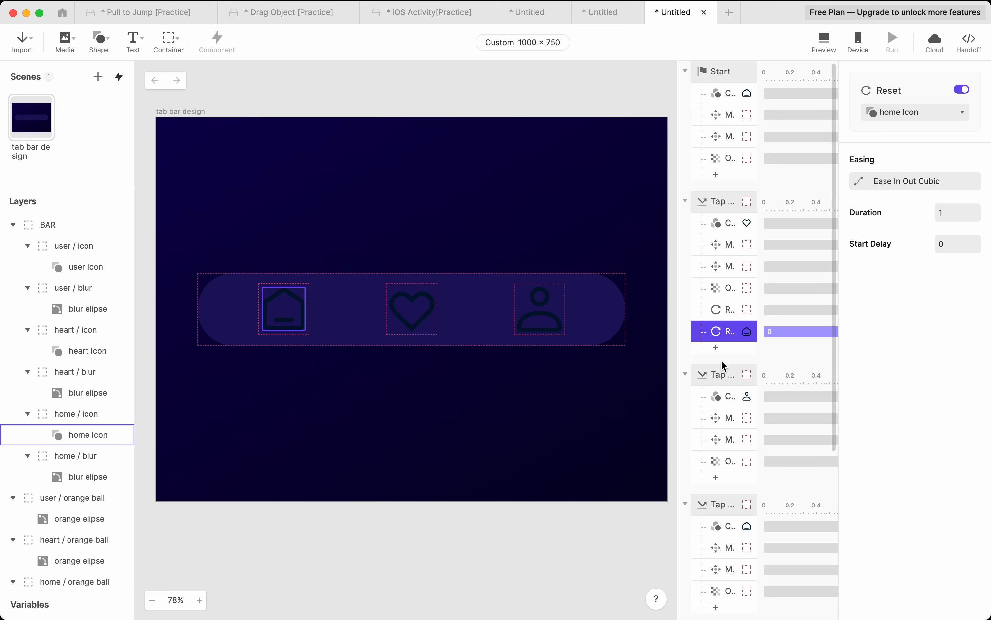
Step: Add two more duplicated Reset responses to the Tap / HEART trigger, targeting home / orange ball and home / blur
key(super+d)
click(921, 106)
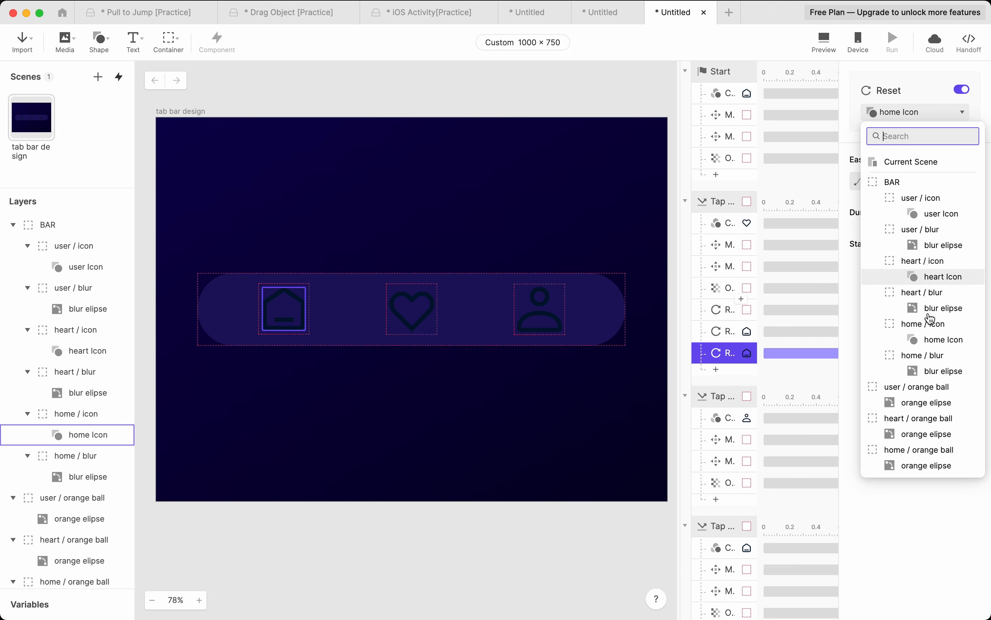
click(938, 450)
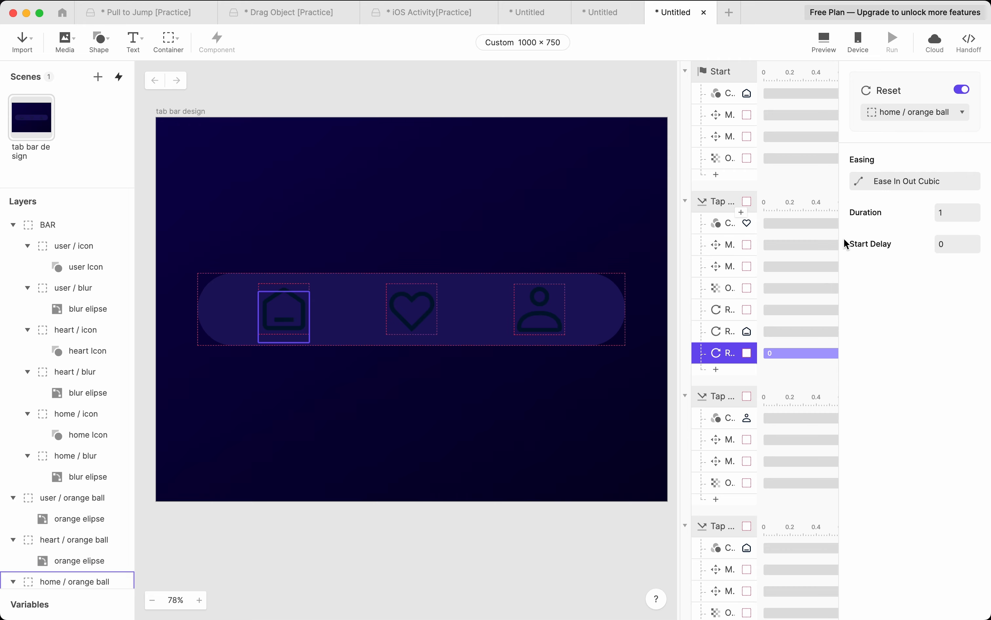
key(super+d)
click(902, 117)
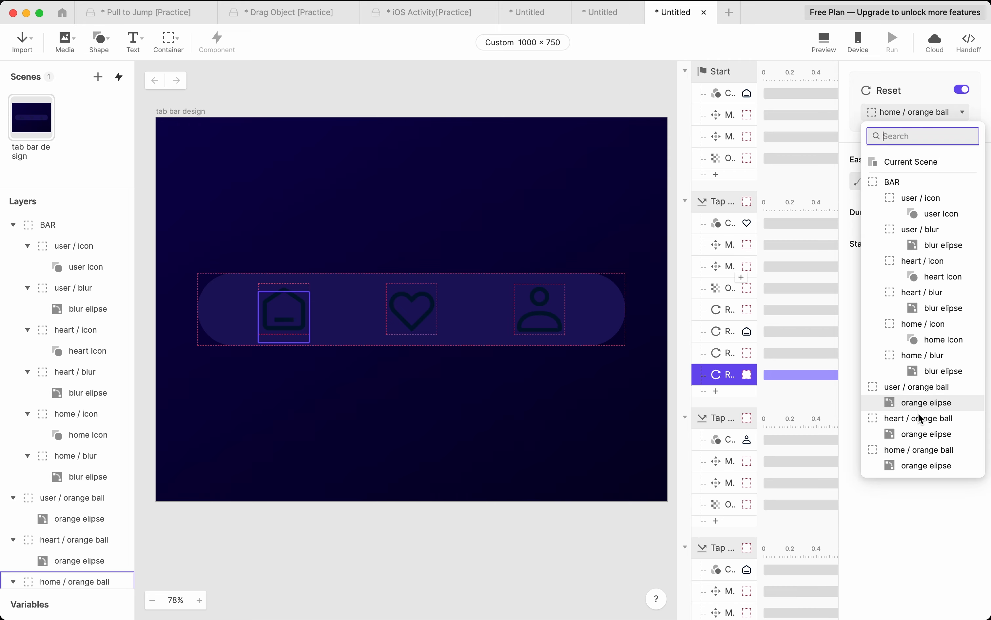
click(927, 355)
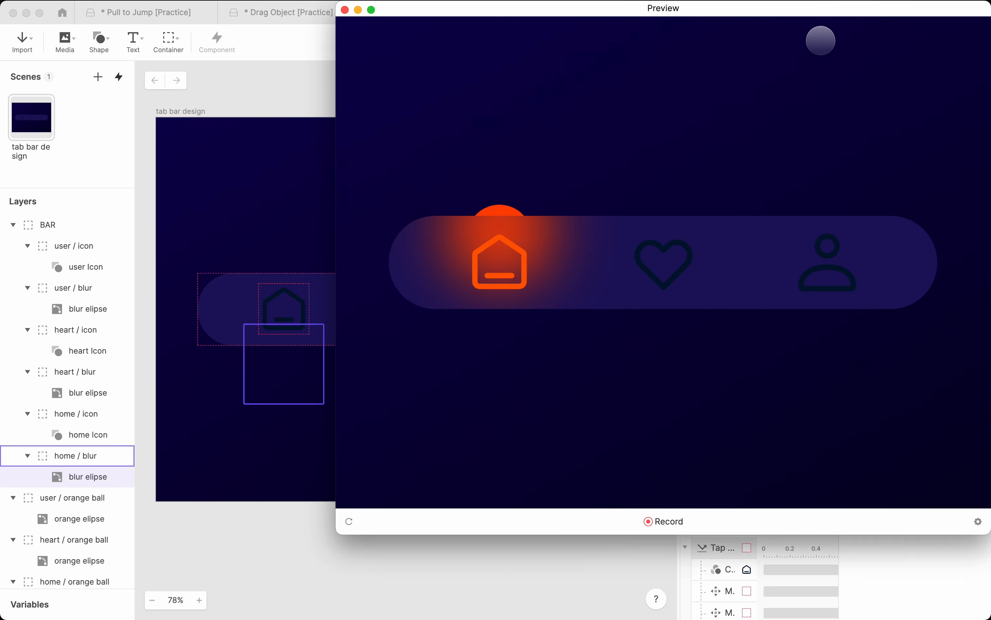
Step: Preview the prototype and test tapping the heart, home and user icons, restarting it once to retest the heart
click(824, 41)
click(664, 271)
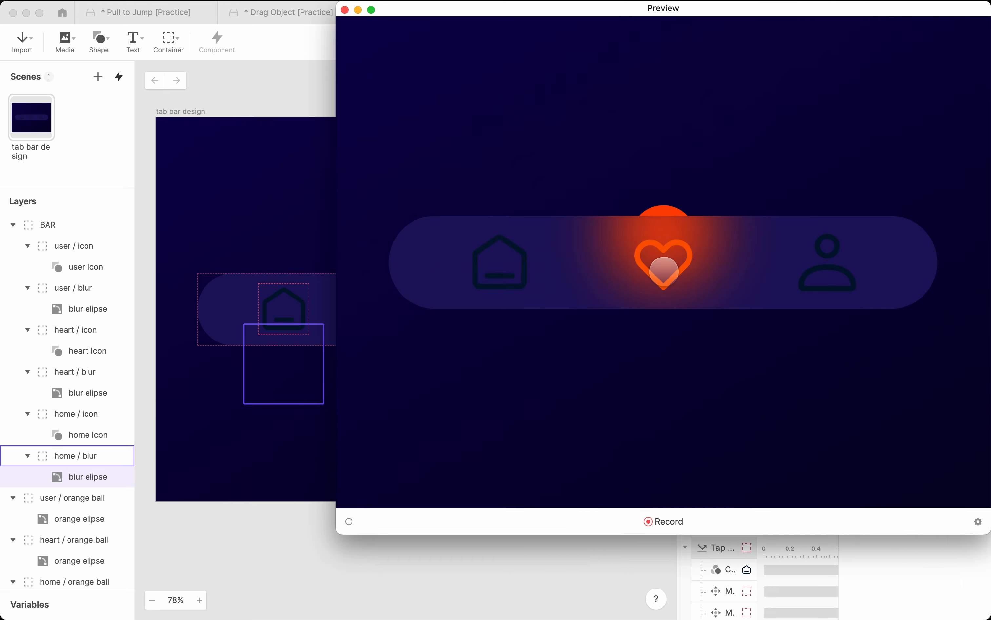
click(516, 266)
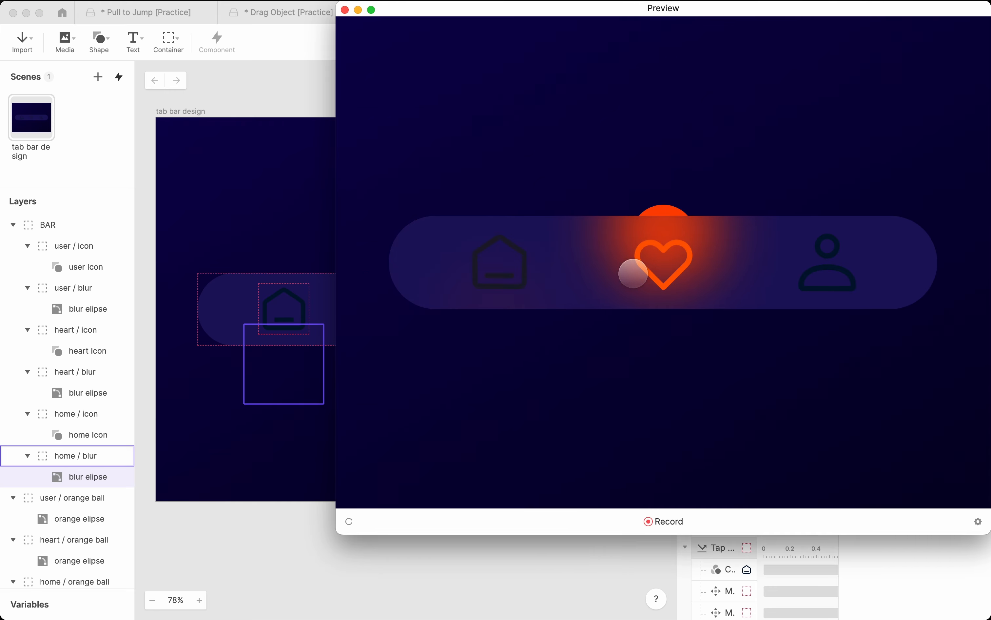
click(829, 273)
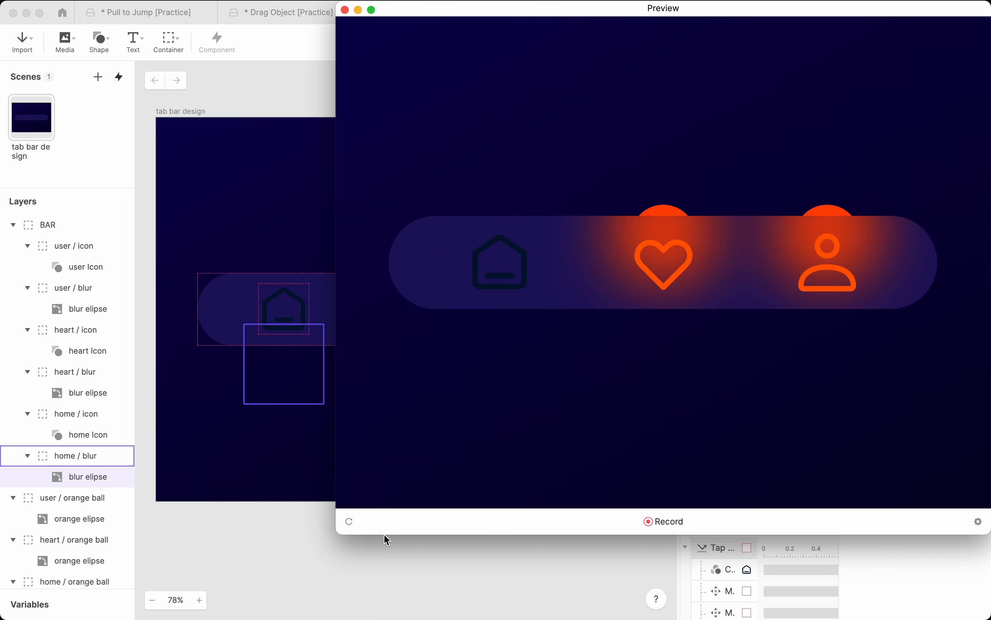
click(349, 521)
click(541, 293)
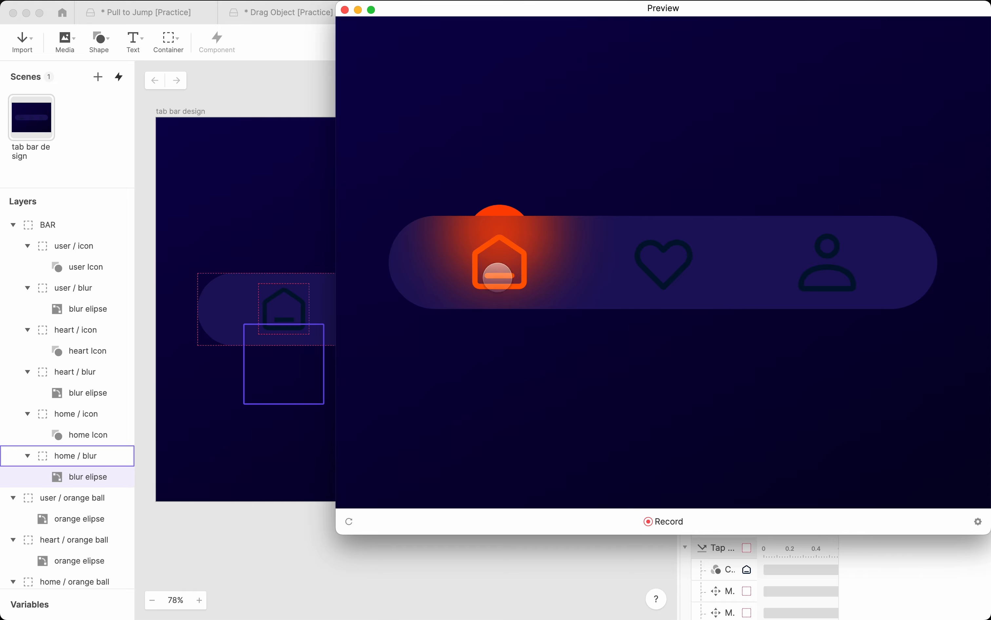
click(652, 278)
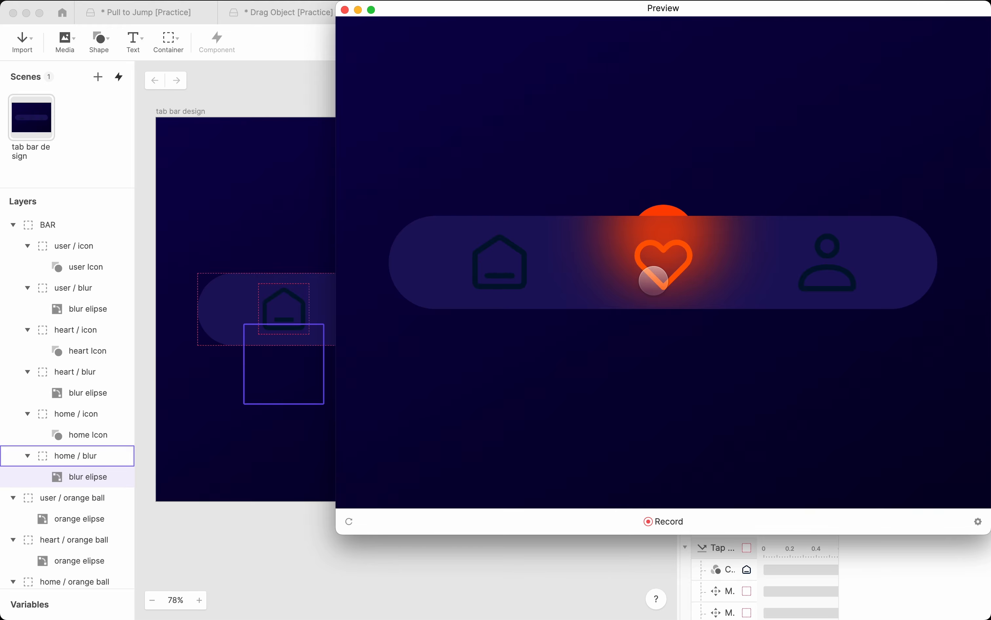
click(311, 271)
Step: Copy the Tap / HEART trigger's four Reset responses into the Tap / USER trigger and place them below its Opacity response
click(719, 312)
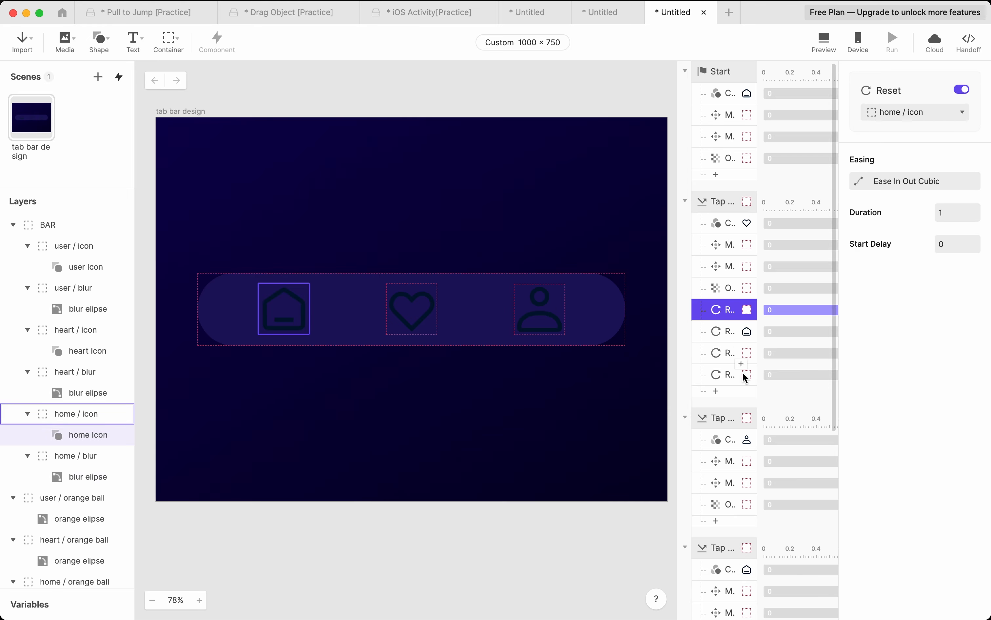
shift+click(724, 375)
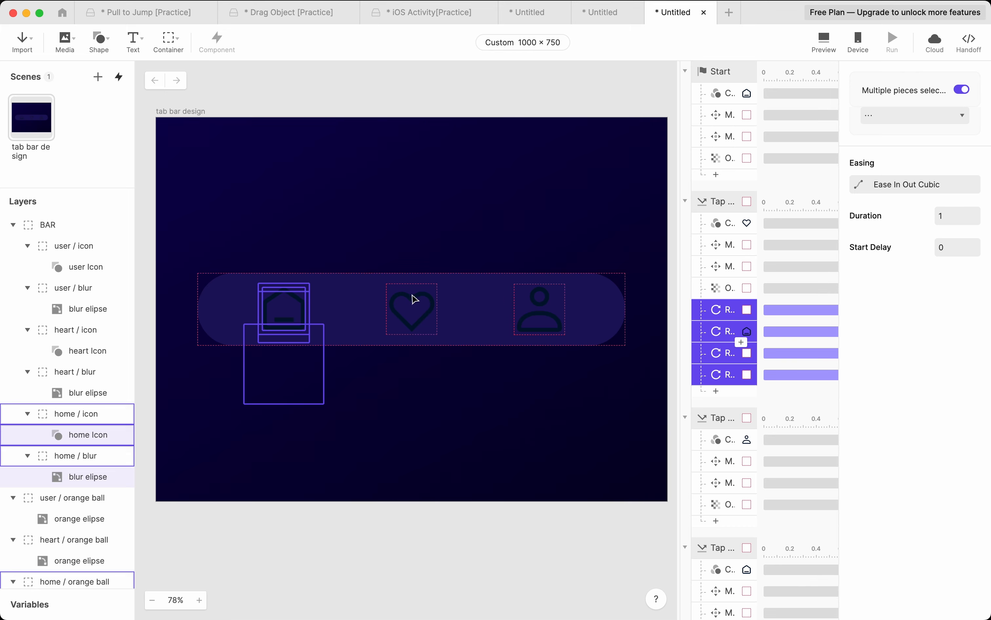
scroll(729, 348, down, 5)
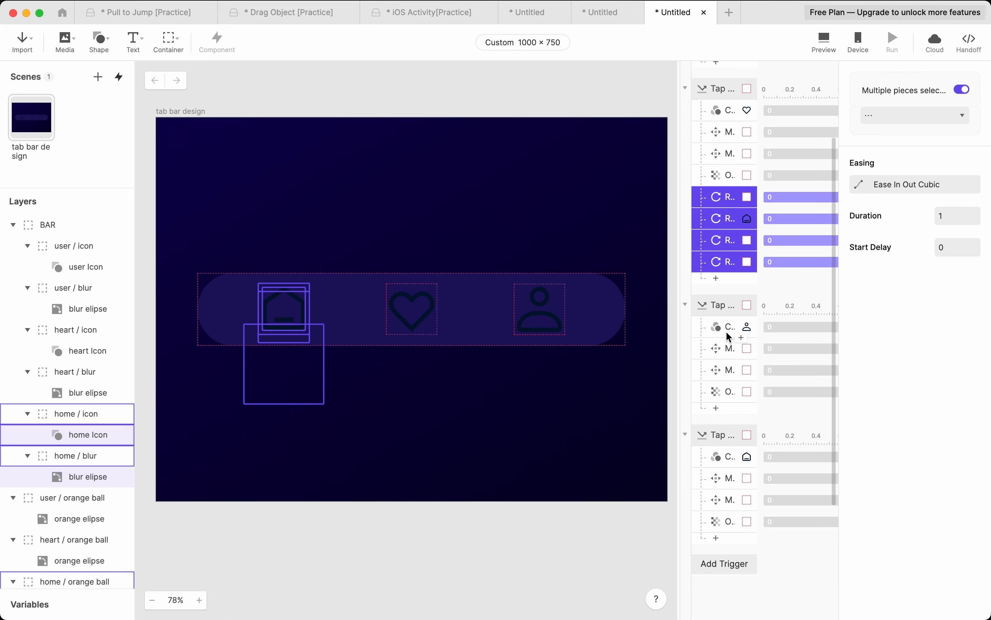
click(723, 305)
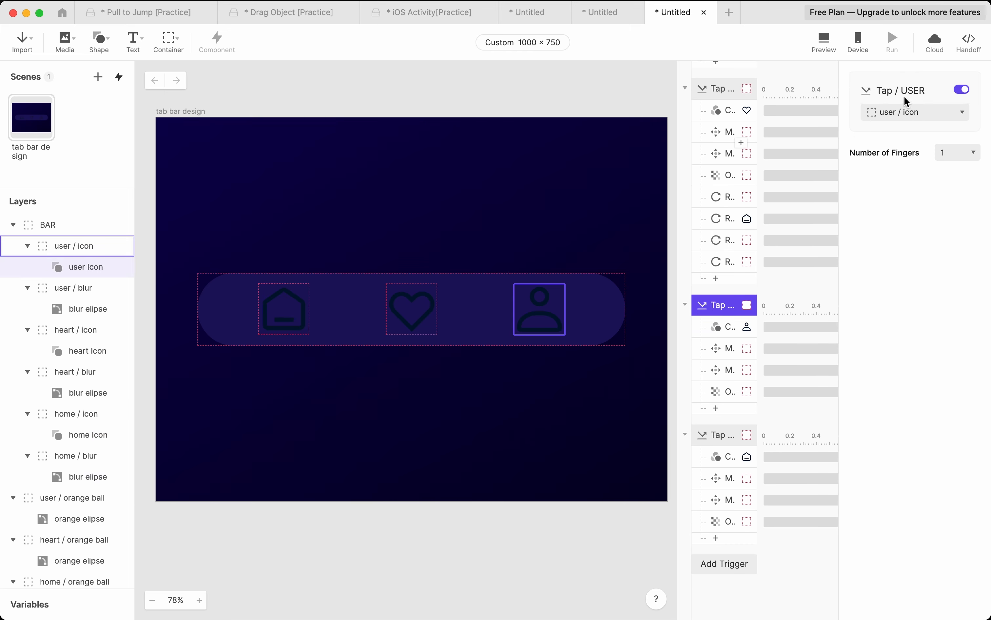
key(ctrl+v)
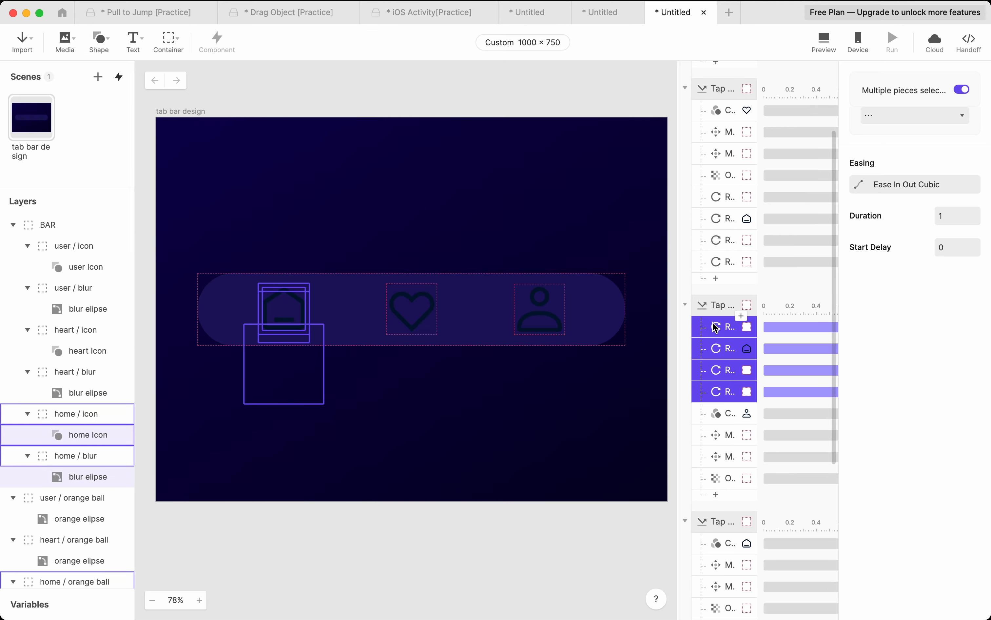
drag(721, 485, 727, 467)
shift+click(725, 387)
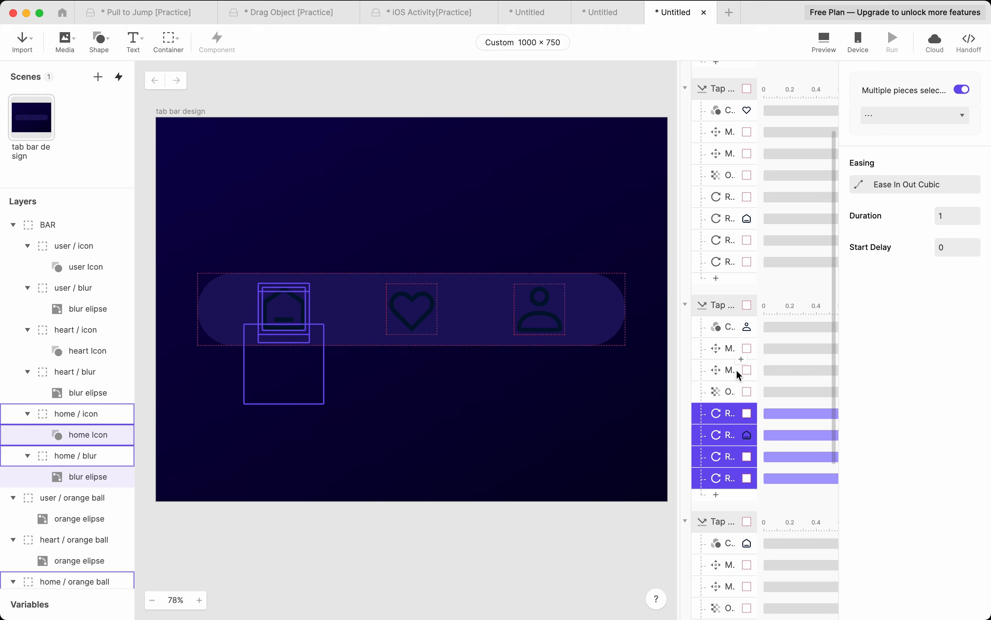
Step: Duplicate the four Reset responses within the Tap / USER trigger
scroll(728, 410, down, 3)
click(582, 303)
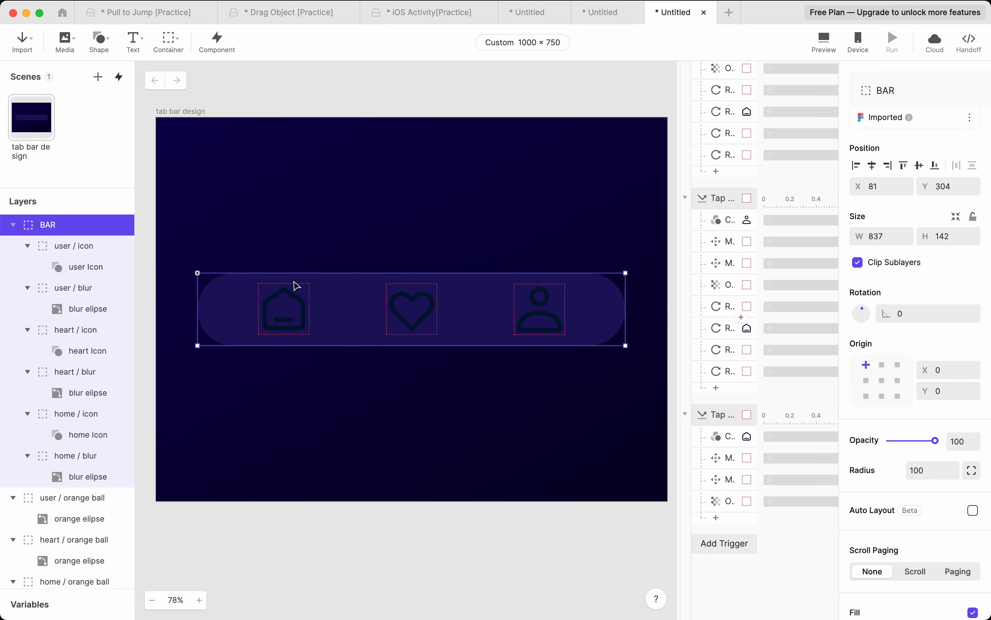
click(728, 307)
shift+click(725, 372)
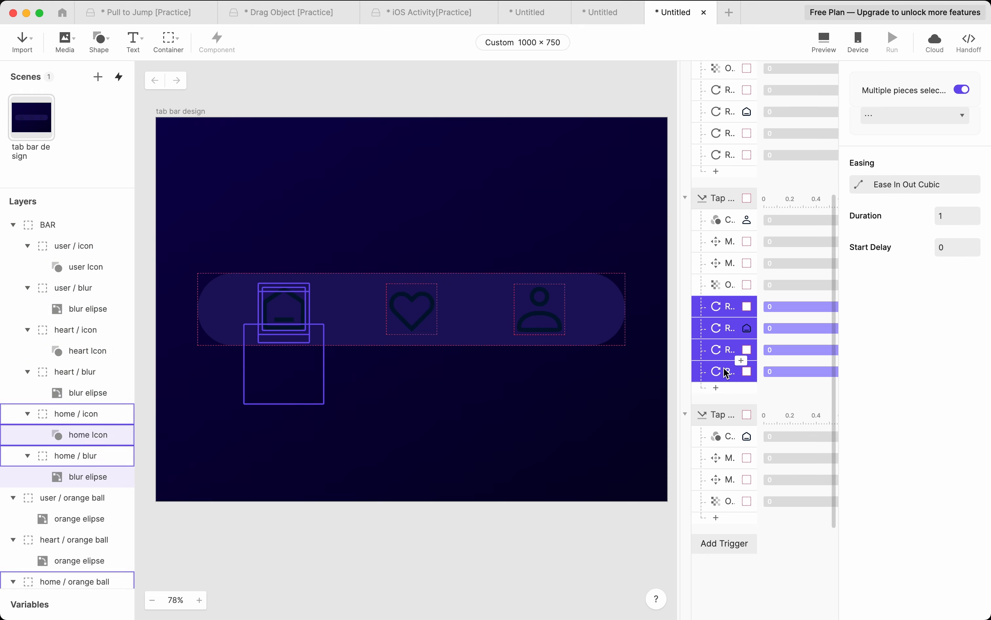
click(722, 309)
shift+click(727, 367)
scroll(727, 317, down, 2)
key(super+d)
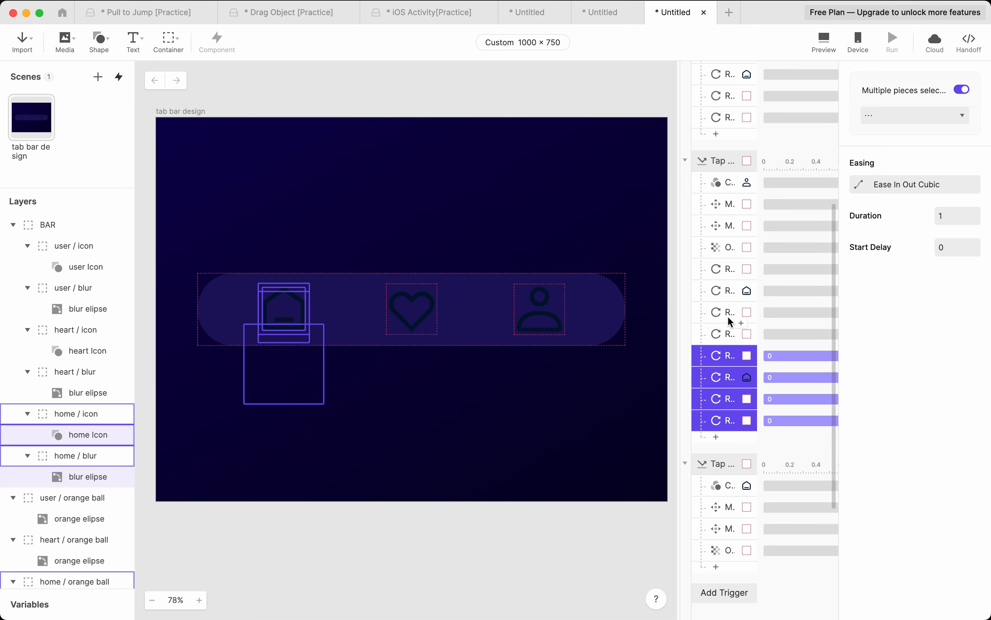
Step: Retarget the first two duplicated Reset responses in the Tap / USER trigger to heart / icon and heart Icon
click(720, 364)
scroll(723, 341, down, 2)
click(722, 224)
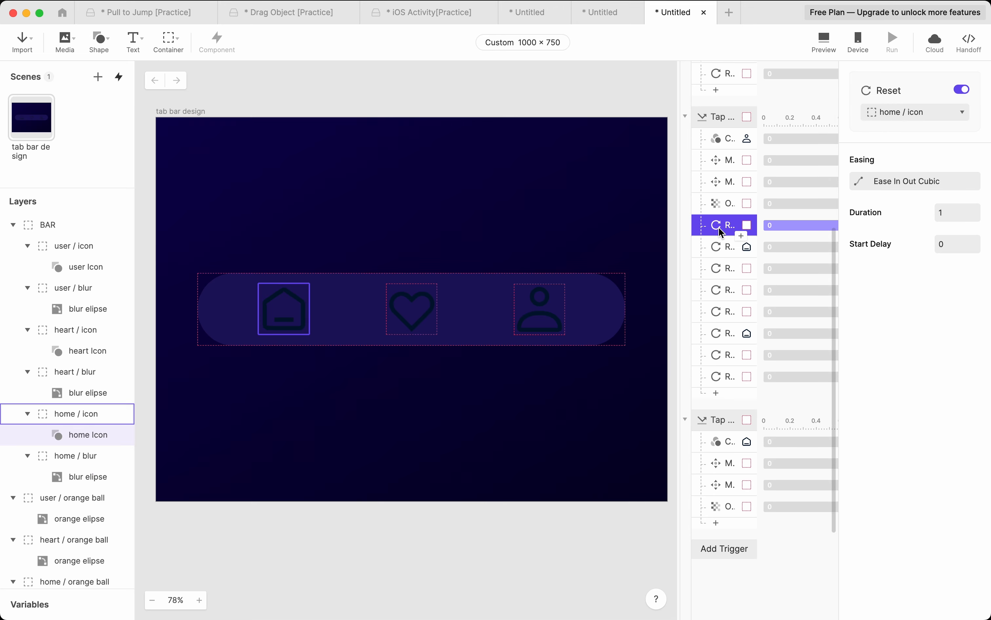
shift+click(721, 291)
click(723, 311)
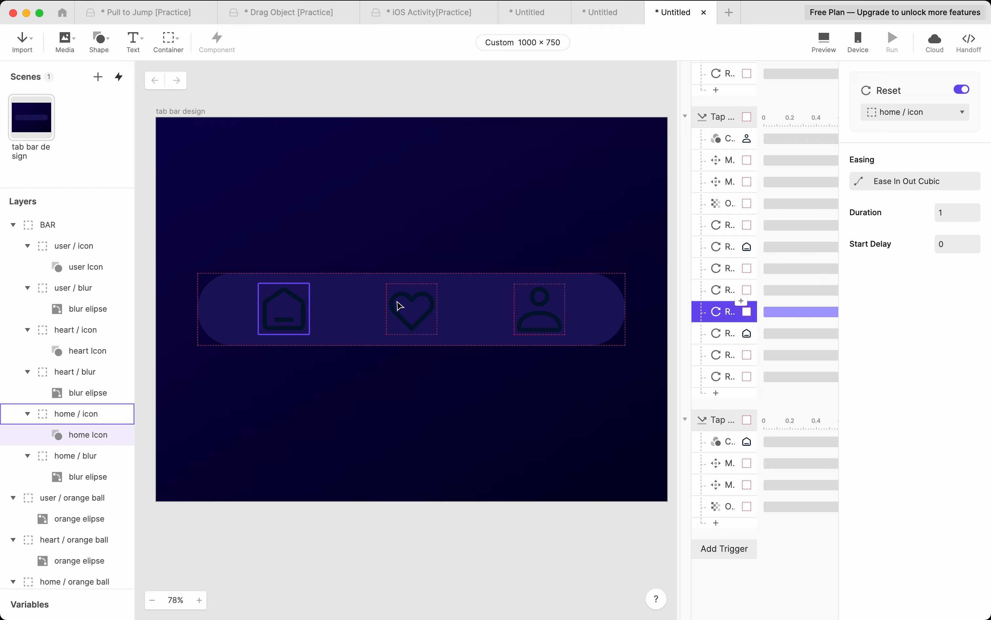
click(928, 119)
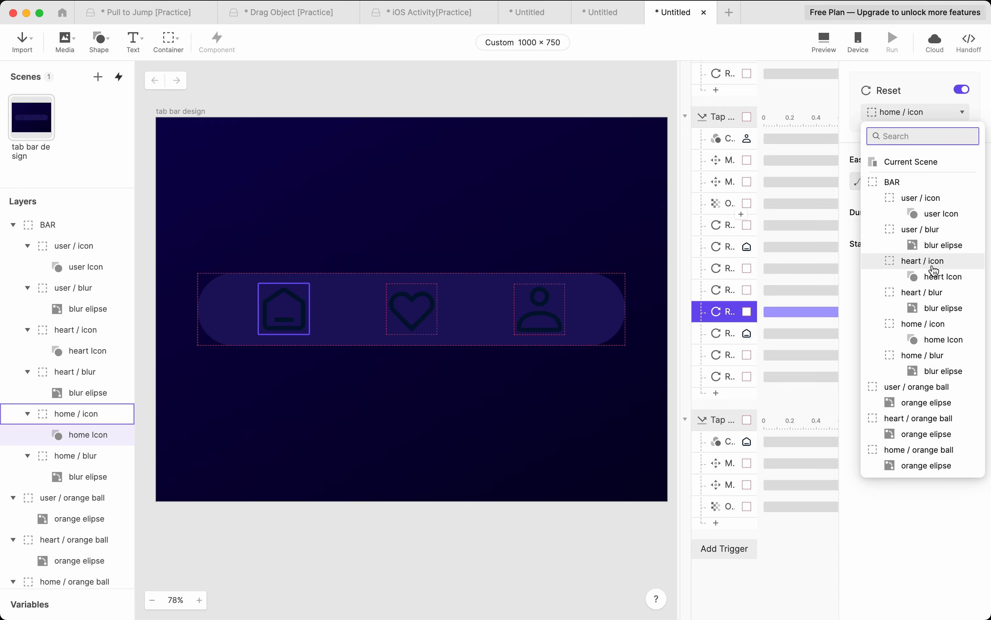
click(923, 261)
click(720, 339)
click(914, 116)
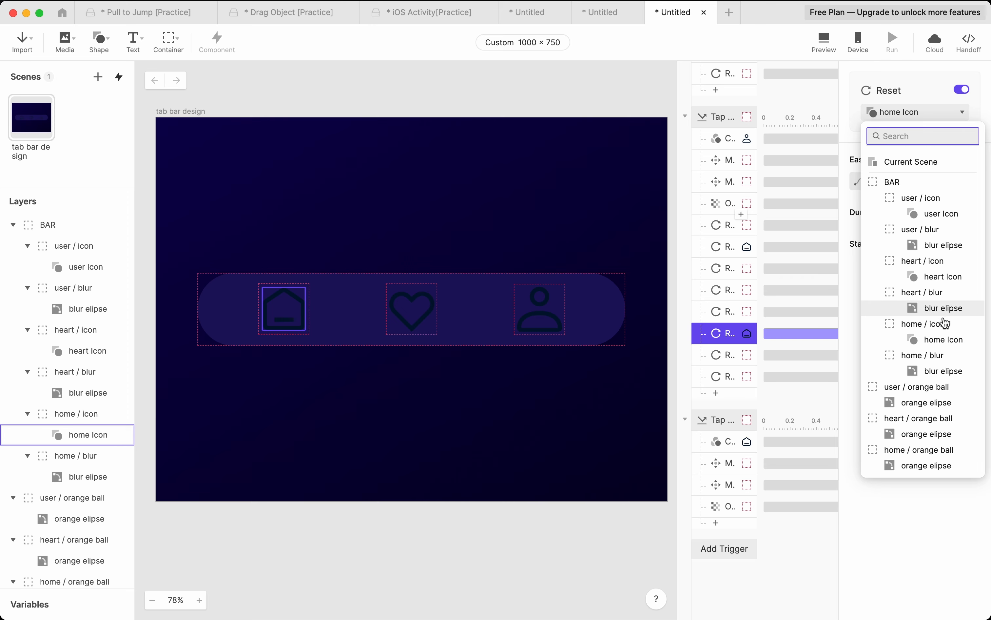
click(943, 279)
Step: Retarget the last two duplicated Reset responses in the Tap / USER trigger to heart / orange ball and heart / blur
click(713, 355)
click(887, 112)
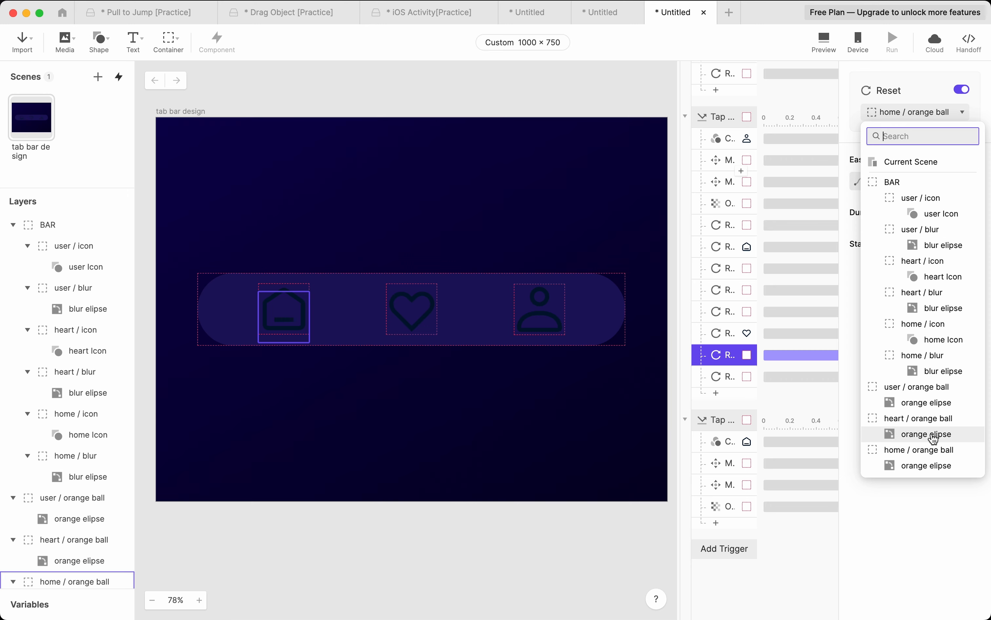
click(893, 419)
click(699, 374)
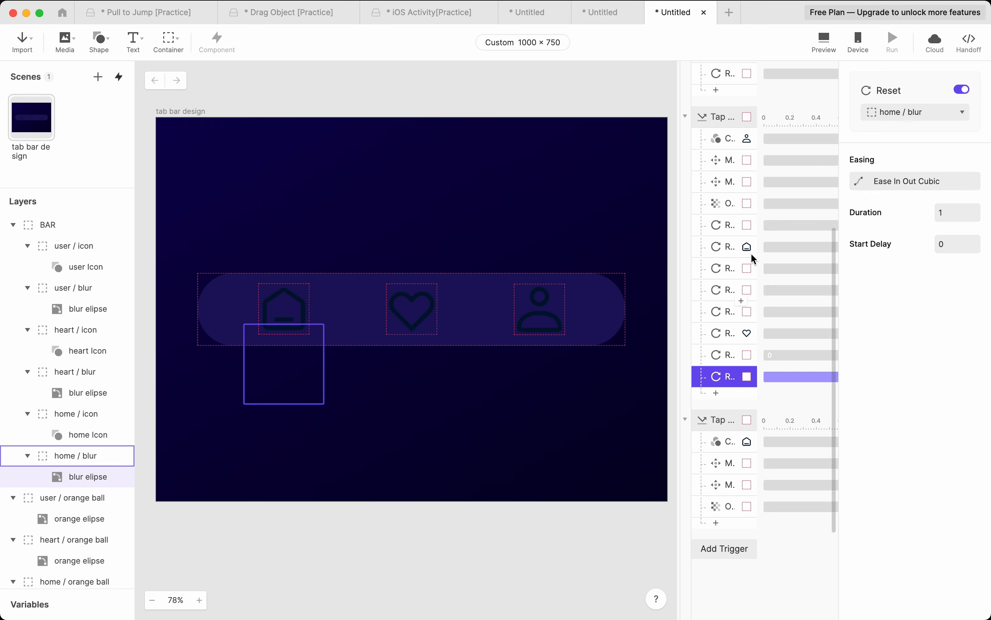
click(893, 112)
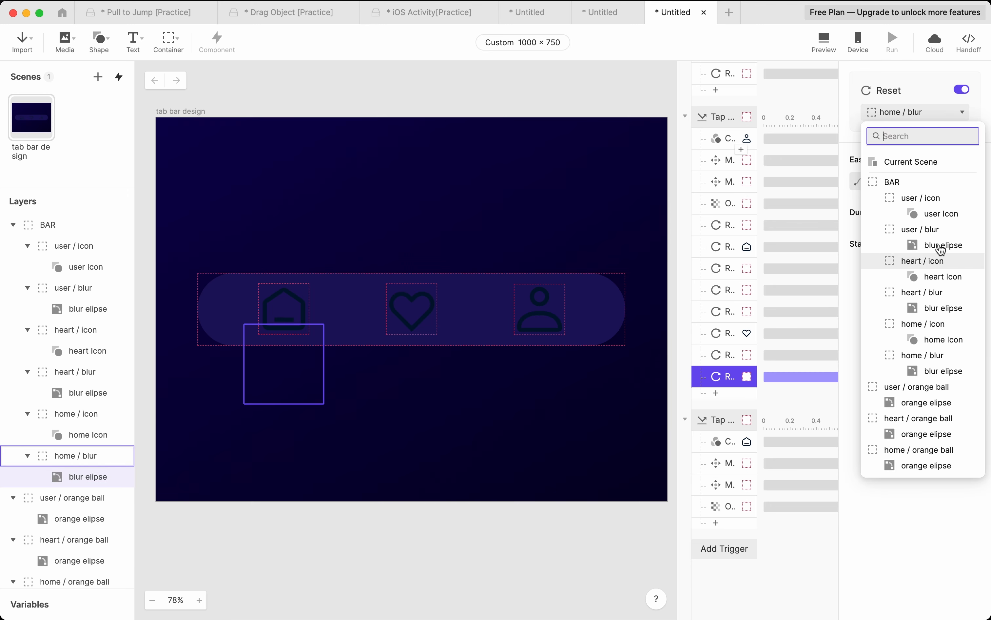
click(941, 292)
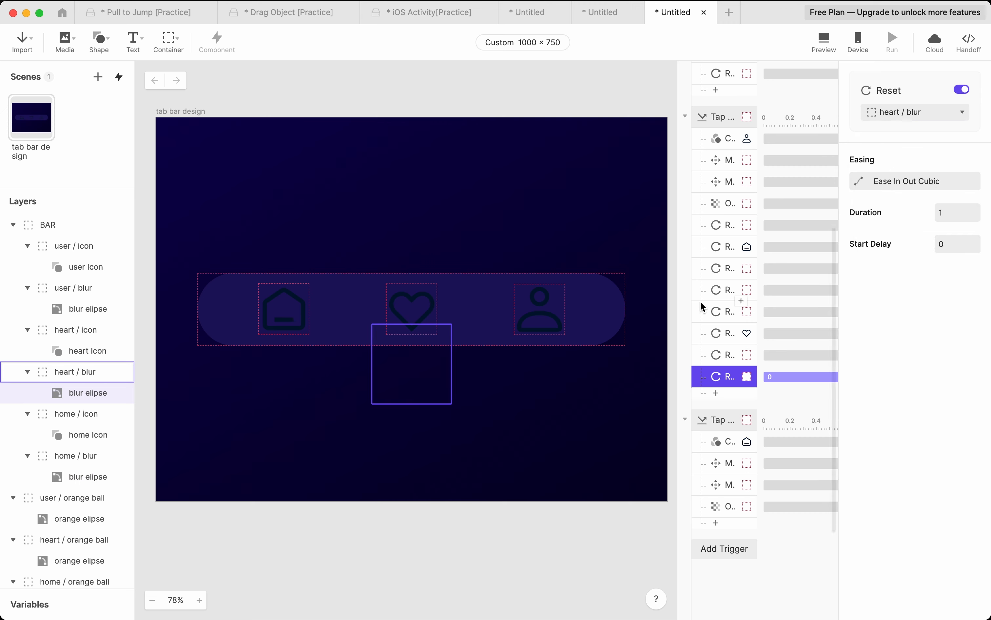
Step: Preview the prototype and test tapping the heart icon followed by the user icon
click(824, 41)
click(662, 266)
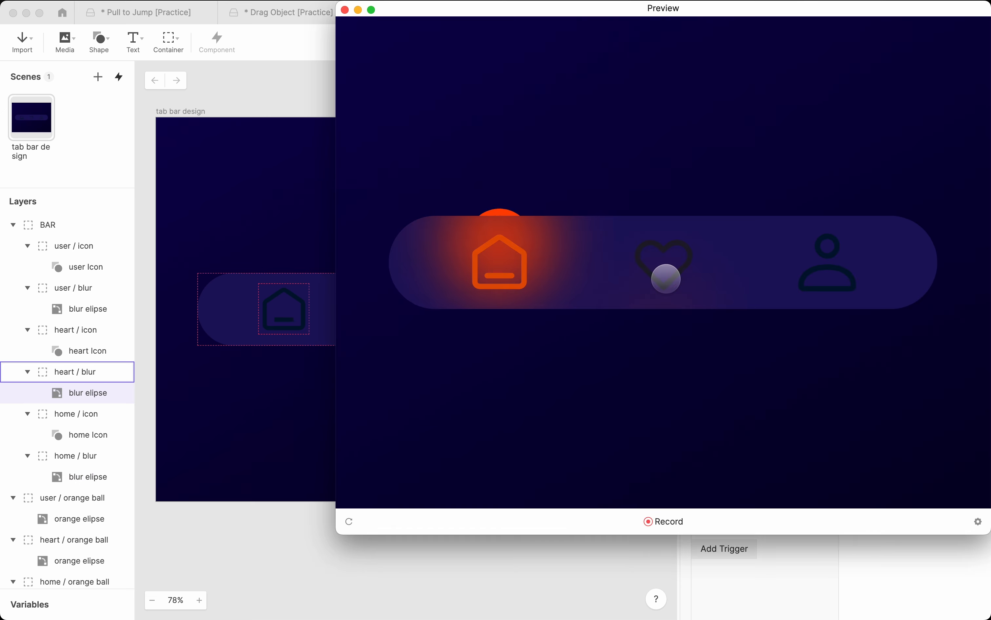
click(839, 249)
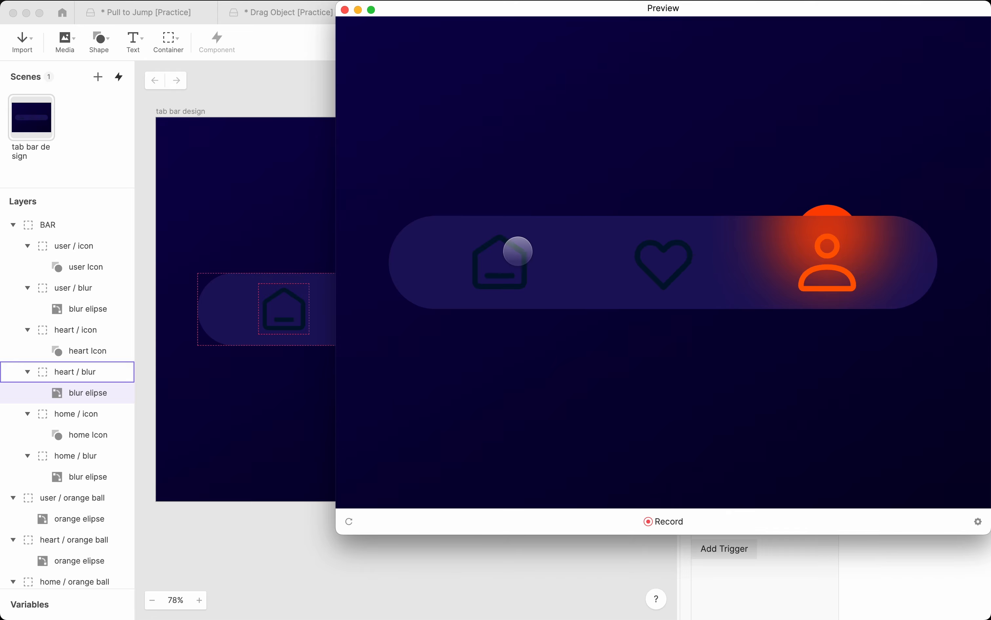
Step: Test tapping the home icon in the preview, return to the editor and select the Tap / HOME trigger
click(516, 251)
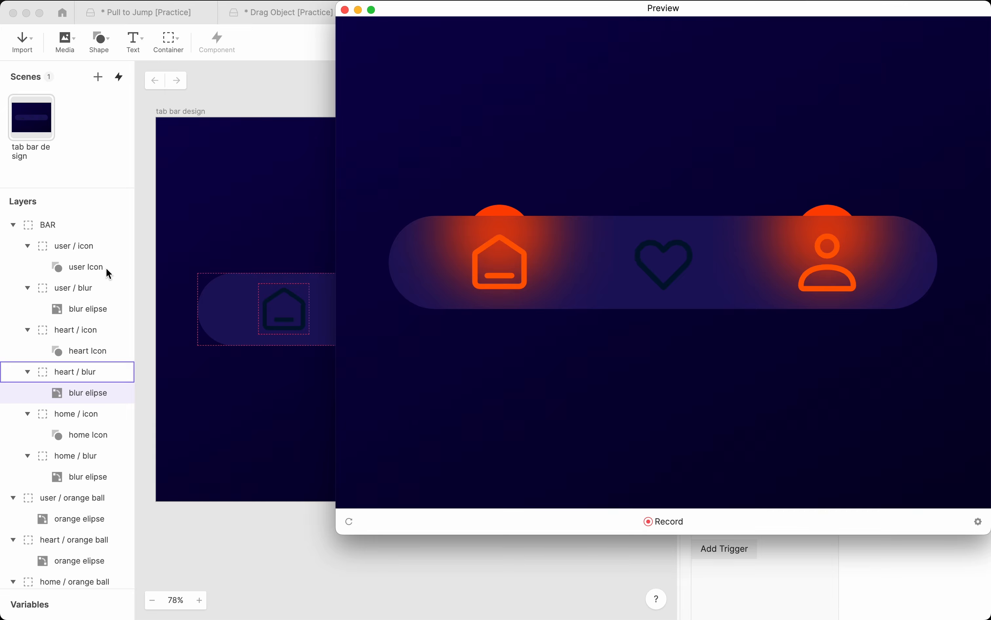
click(245, 251)
click(724, 421)
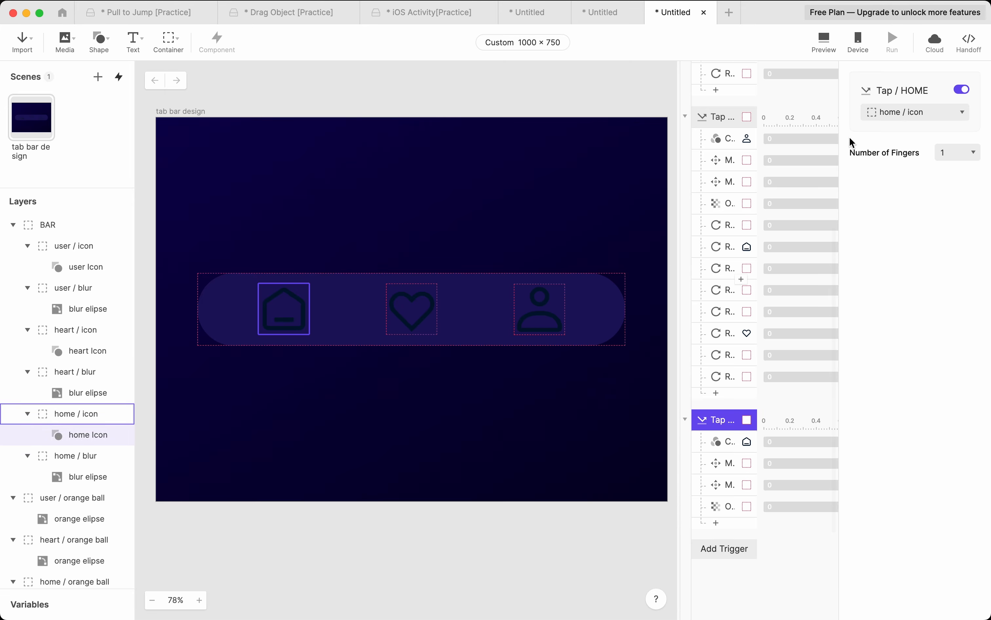
Step: Copy the eight Reset responses from the Tap / USER trigger into the Tap / HOME trigger, after its Opacity response
scroll(719, 481, down, 5)
click(724, 357)
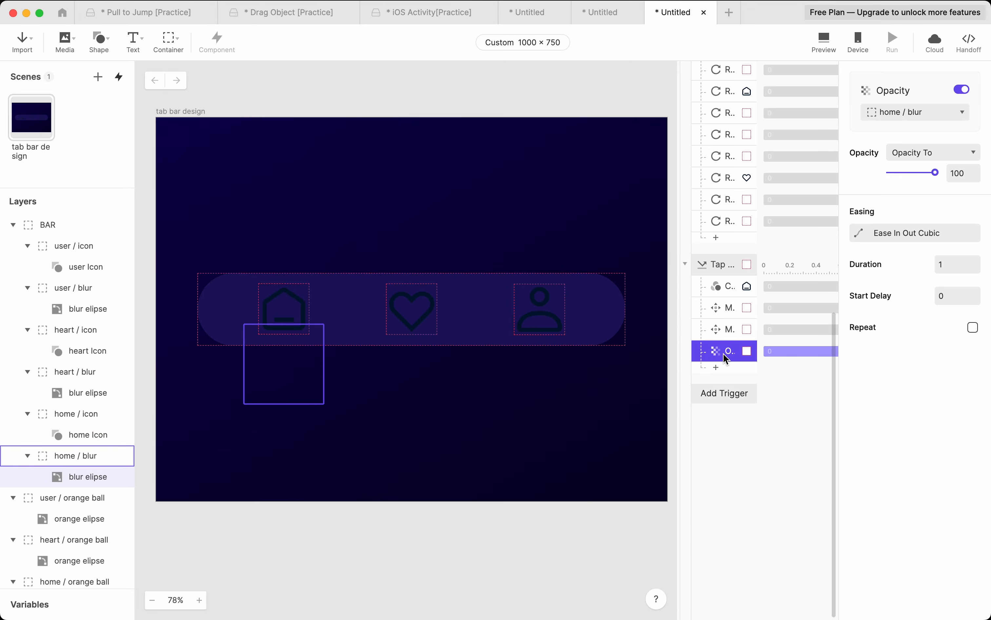
scroll(724, 221, up, 5)
click(724, 224)
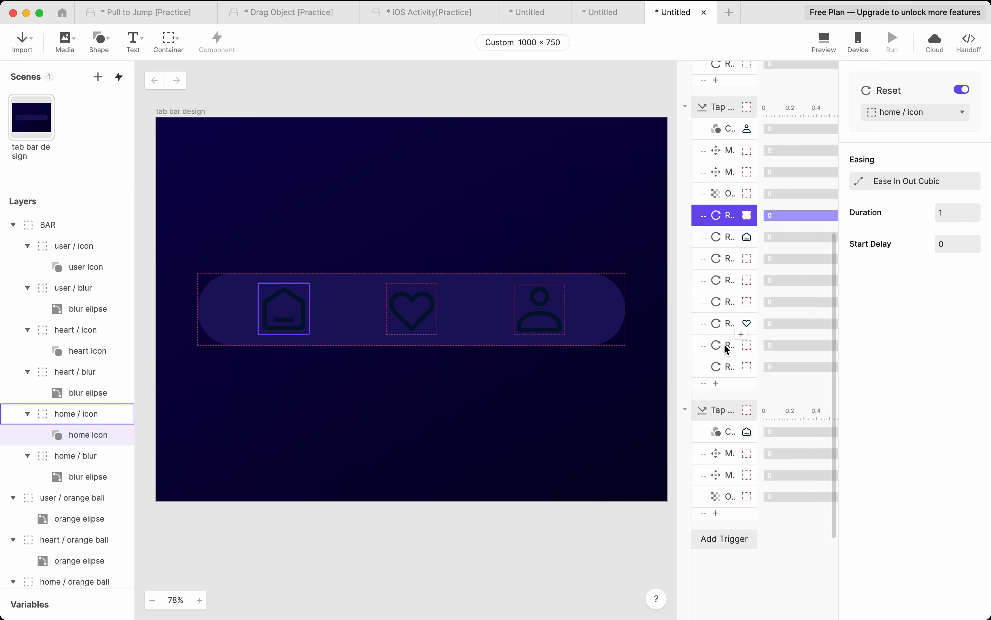
shift+click(725, 367)
click(725, 410)
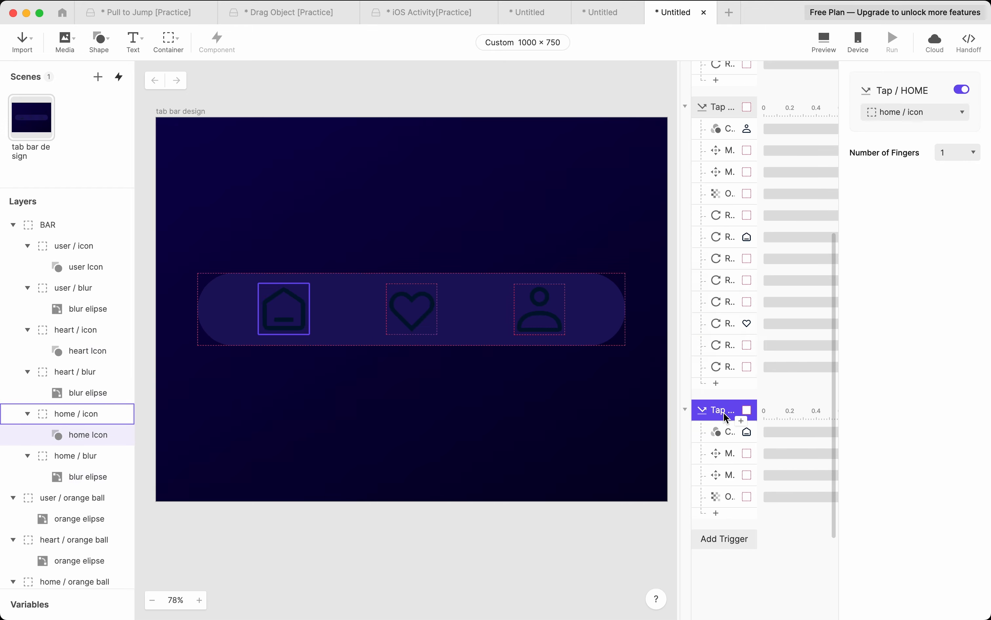
click(731, 495)
scroll(717, 426, down, 5)
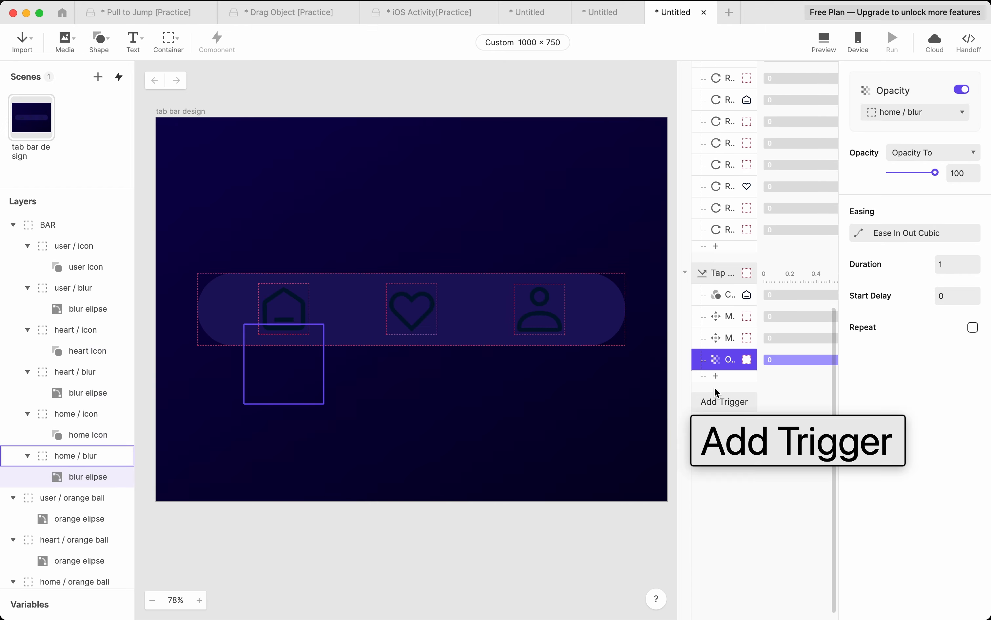
key(ctrl+v)
Step: Check which layer each pasted Reset response in the Tap / HOME trigger targets, singling out the four home ones
click(718, 382)
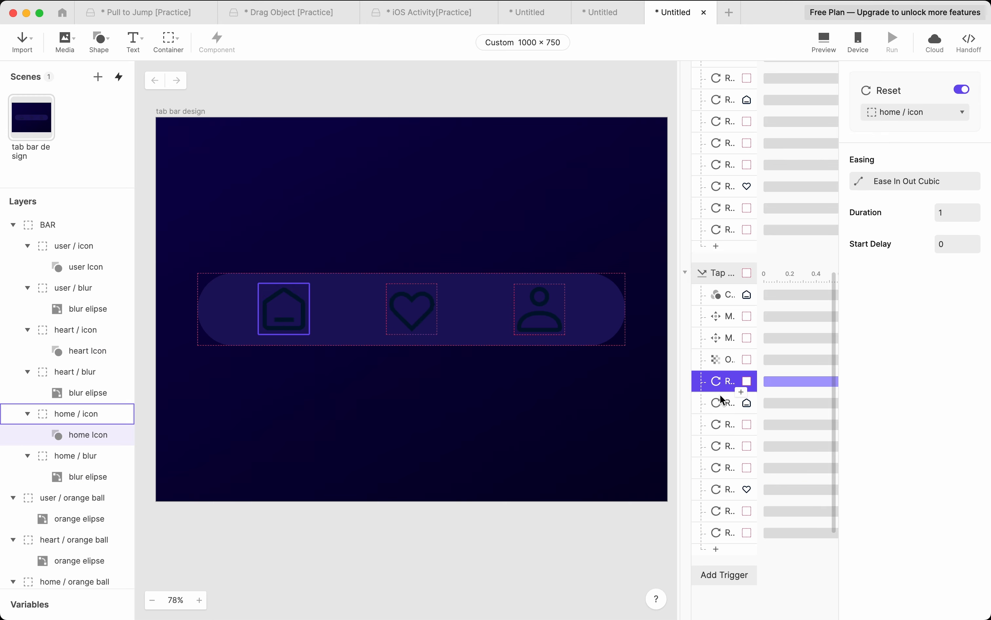
click(724, 468)
click(726, 491)
click(727, 512)
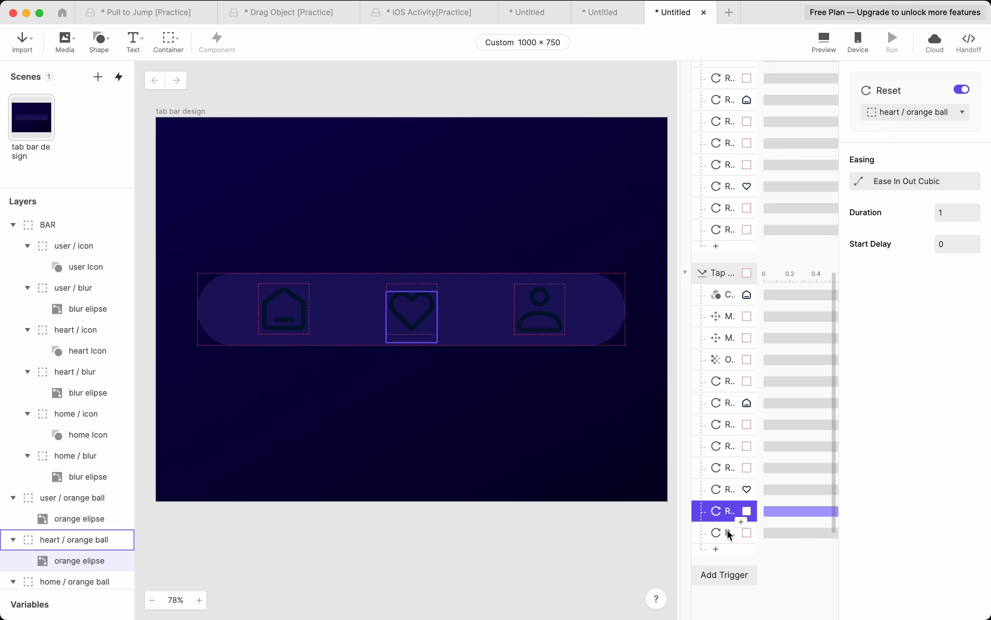
click(727, 532)
click(727, 511)
click(726, 489)
click(726, 468)
click(726, 446)
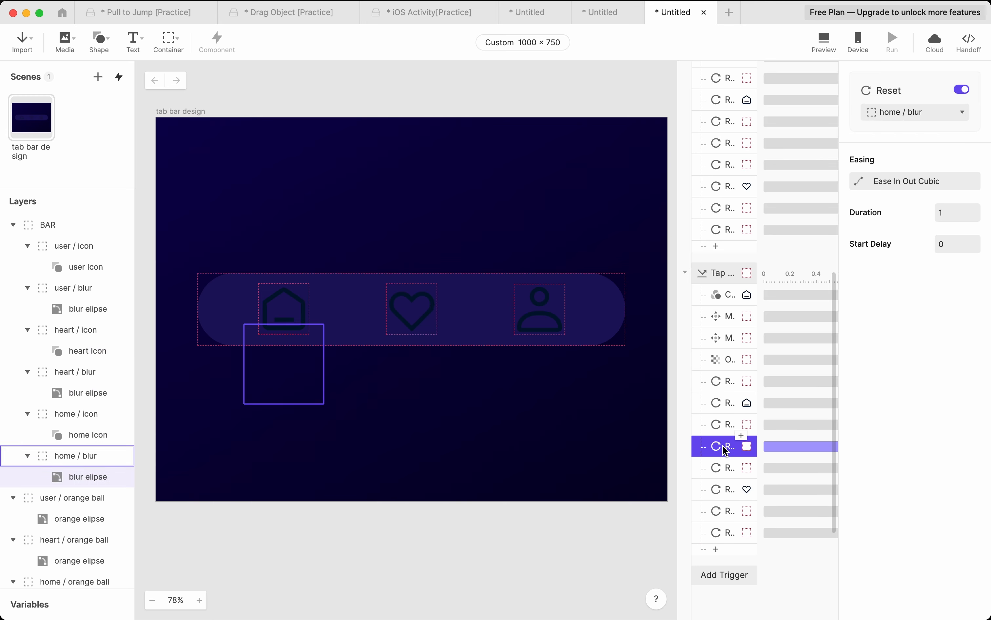
shift+click(722, 382)
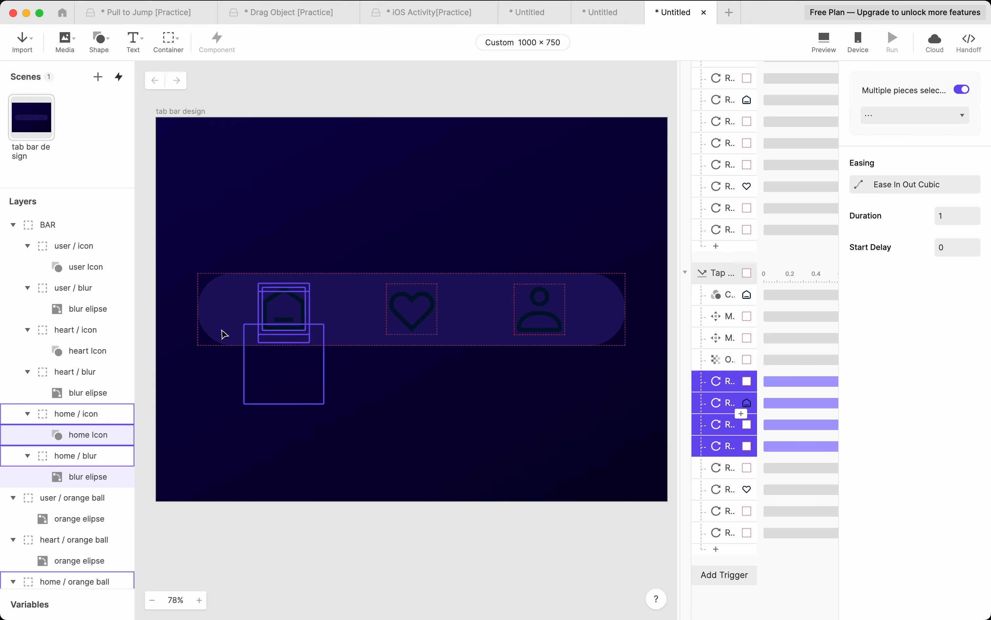
Step: Retarget the first two pasted Reset responses in the Tap / HOME trigger to user / icon and user Icon
click(725, 382)
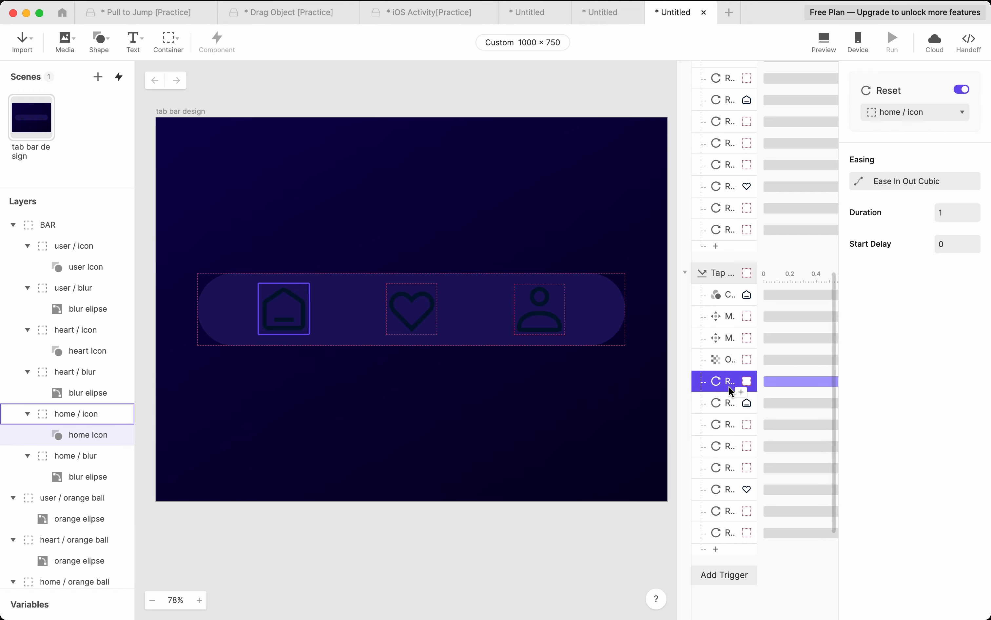
click(935, 118)
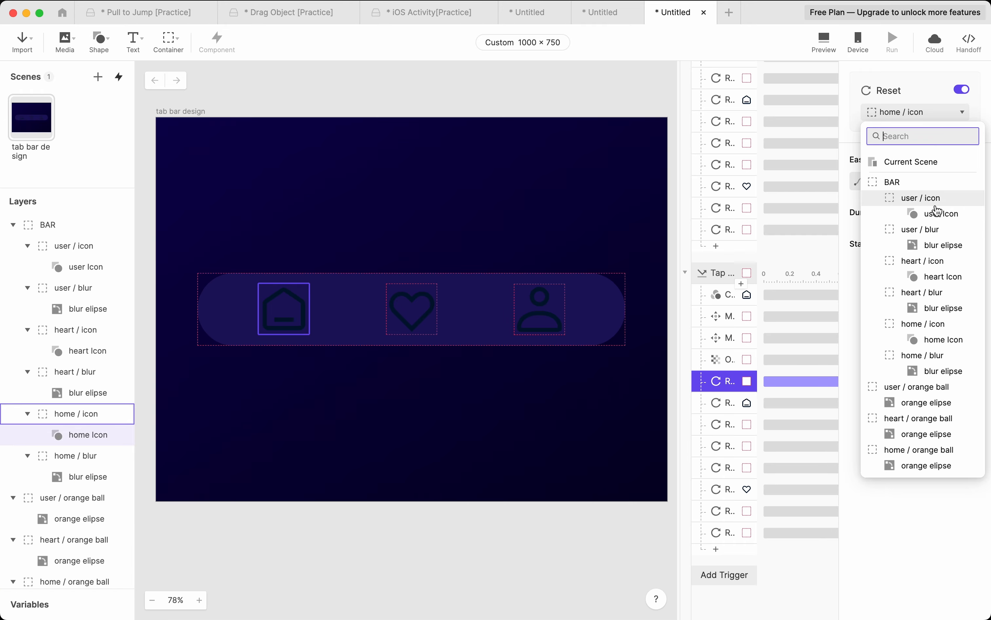
click(938, 198)
click(713, 404)
click(924, 111)
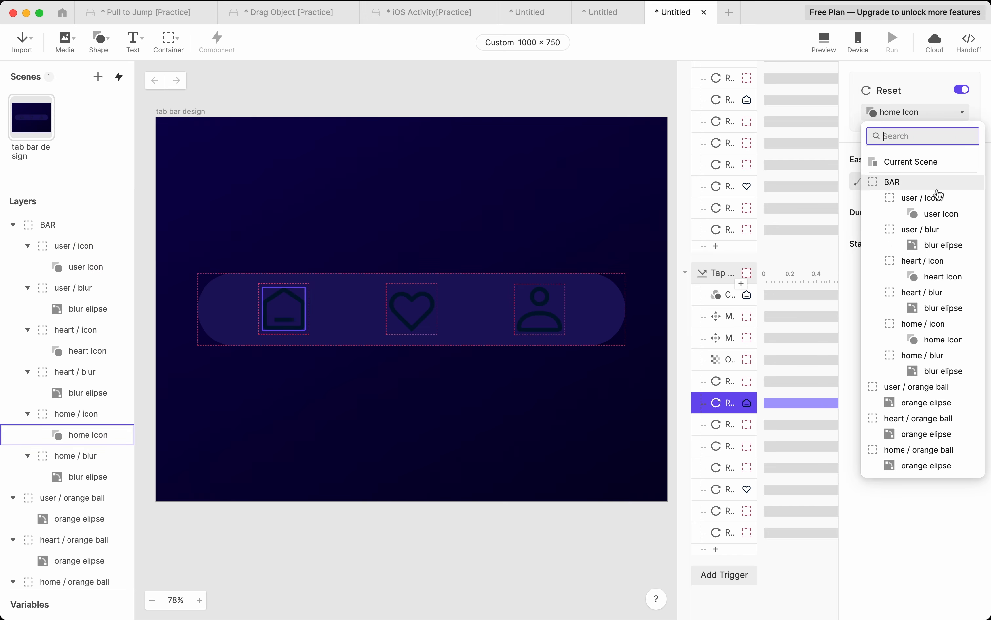
click(943, 210)
Step: Retarget the third and fourth Reset responses in the Tap / HOME trigger to user / orange ball and user / blur
click(761, 422)
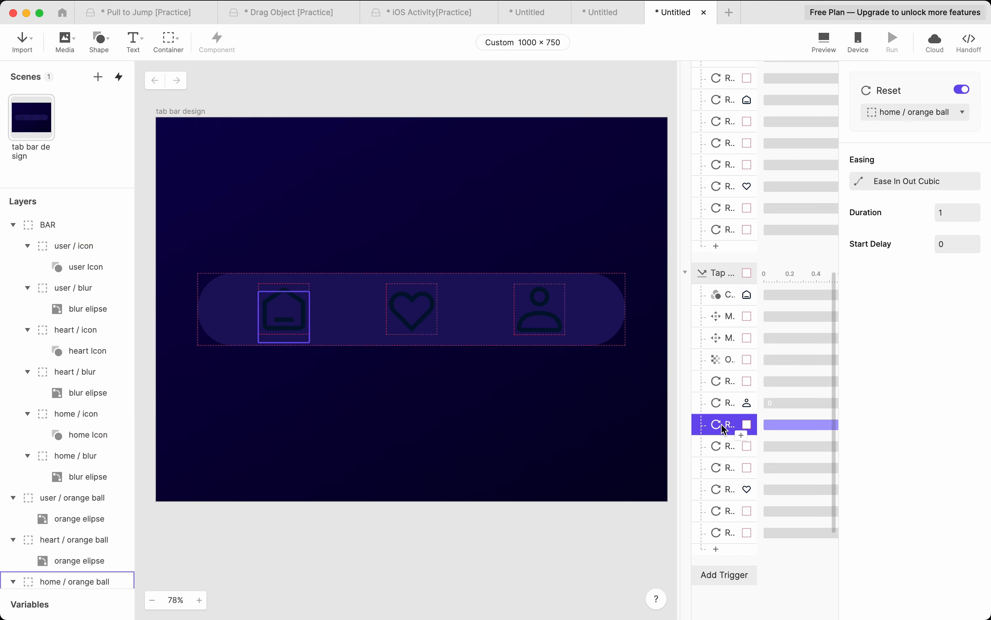
click(896, 117)
click(917, 387)
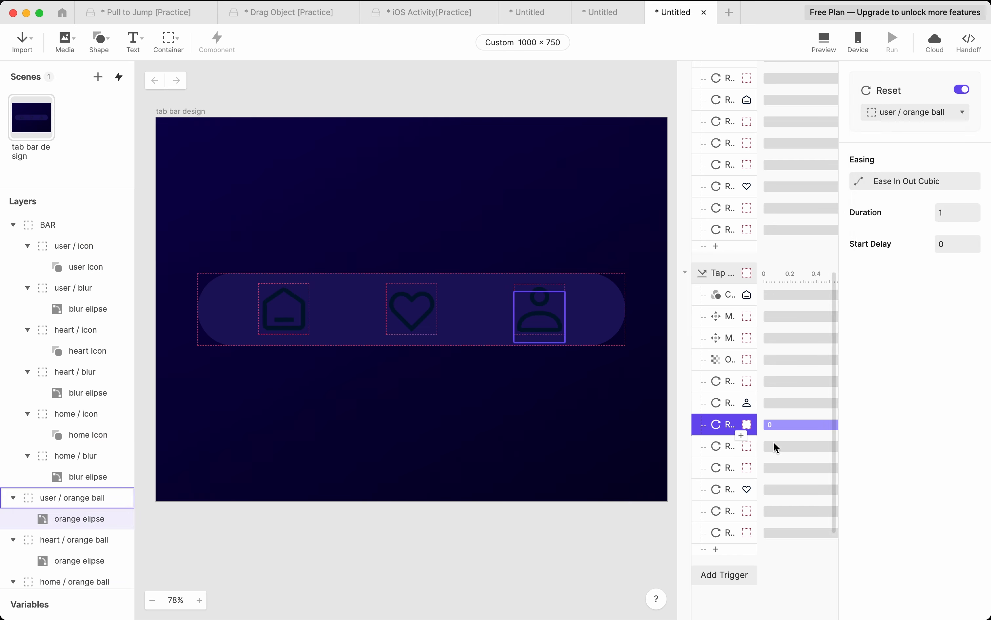
click(772, 445)
click(917, 112)
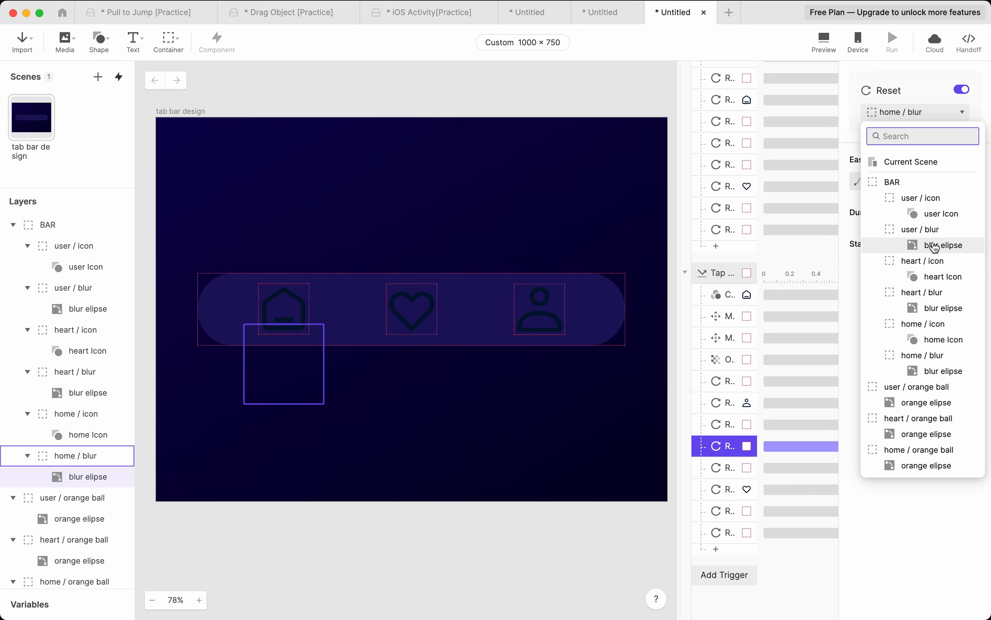
click(927, 229)
Step: Examine the Reset responses in the Tap / HEART and Tap / USER triggers for missing icon resets
scroll(736, 451, down, 3)
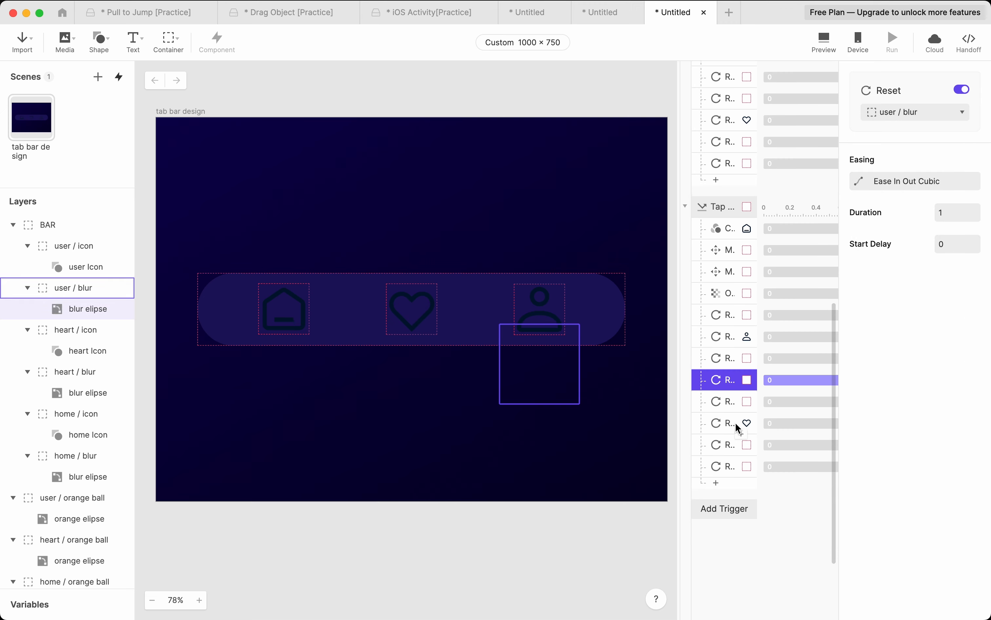
click(733, 207)
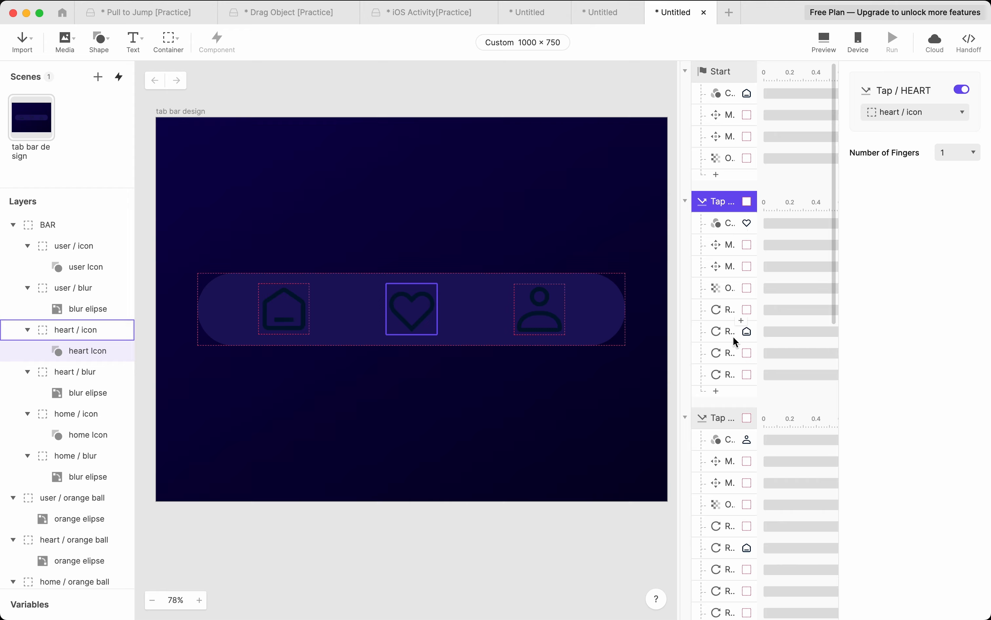
click(717, 313)
shift+click(731, 374)
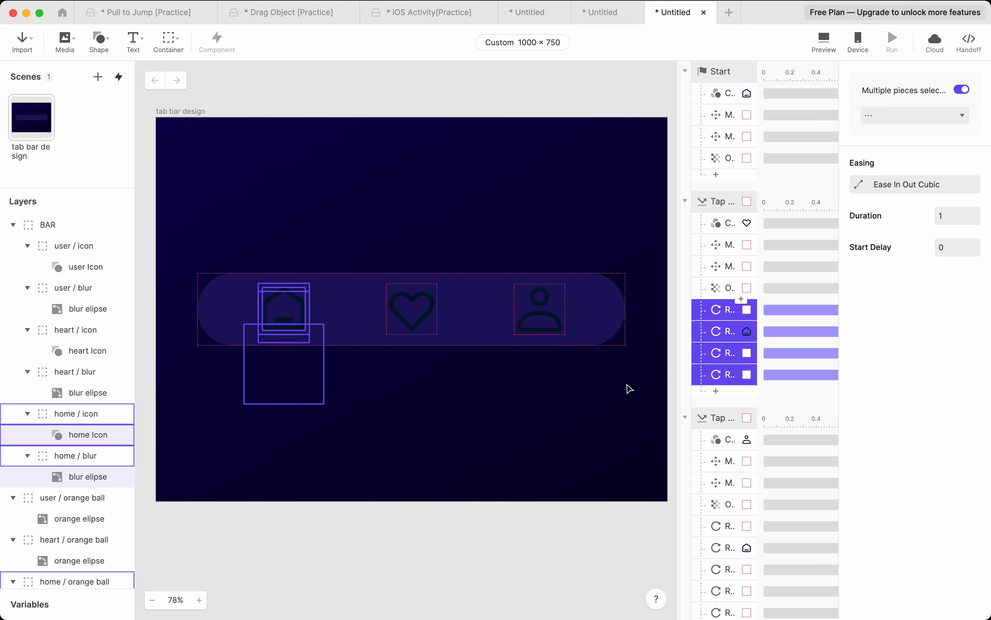
scroll(733, 386, down, 2)
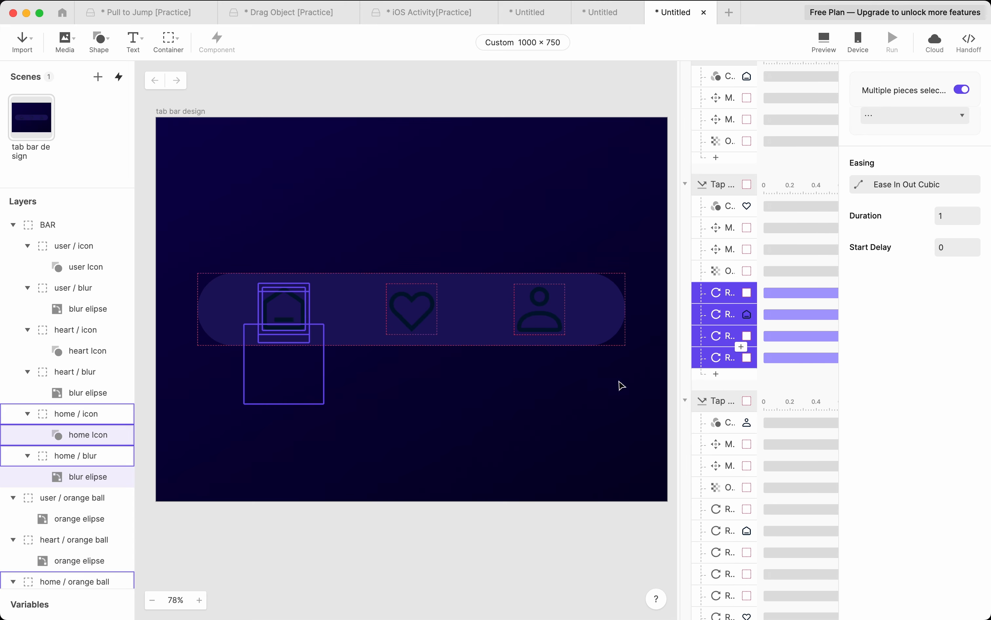
scroll(737, 457, down, 5)
click(725, 426)
scroll(730, 508, down, 15)
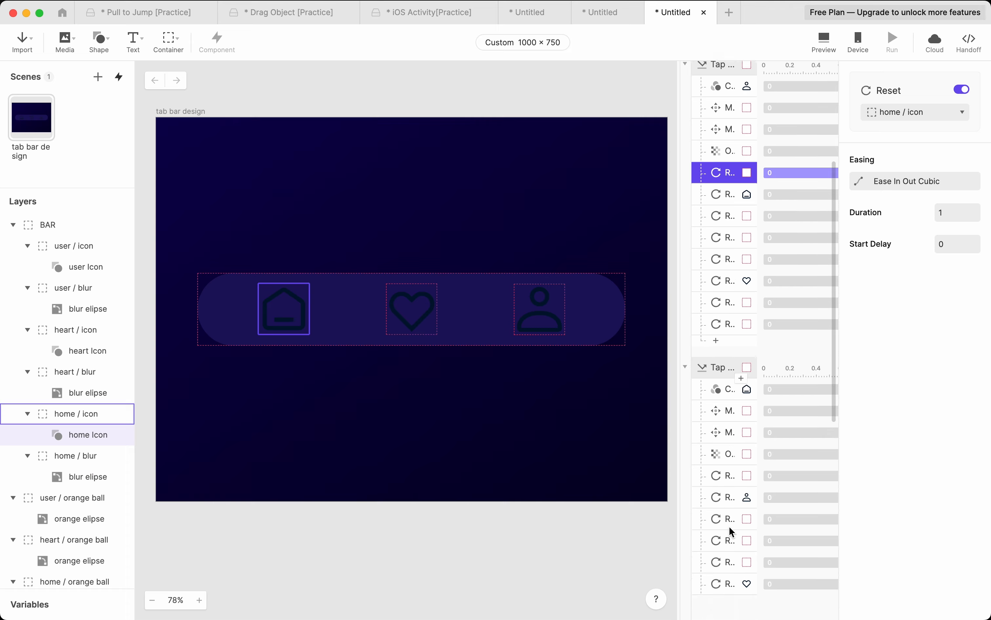
Step: Copy the four user Reset responses from the Tap / HOME trigger into the Tap / HEART trigger
click(725, 379)
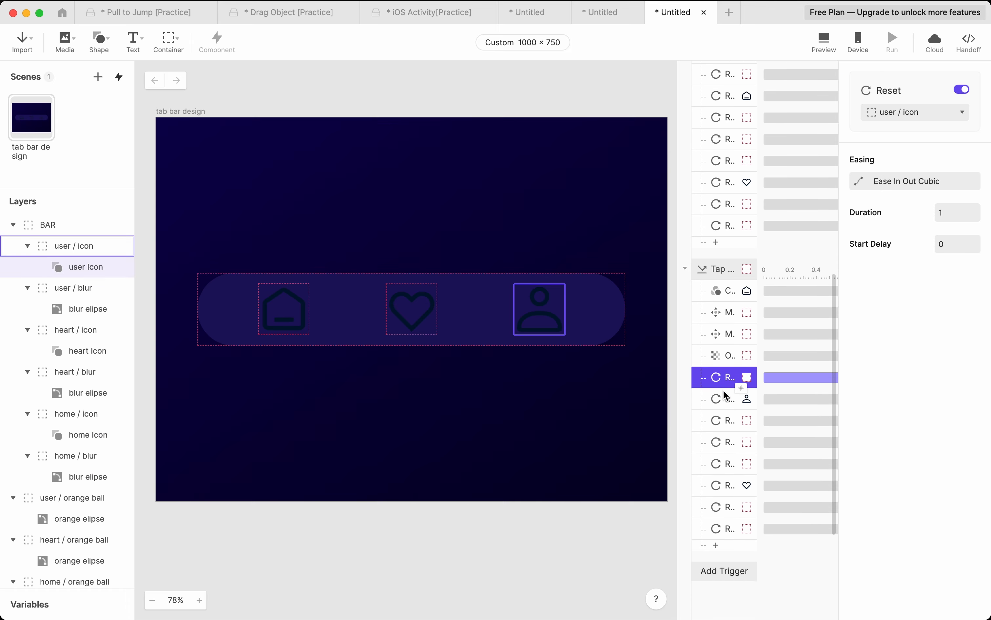
shift+click(721, 443)
scroll(719, 431, up, 5)
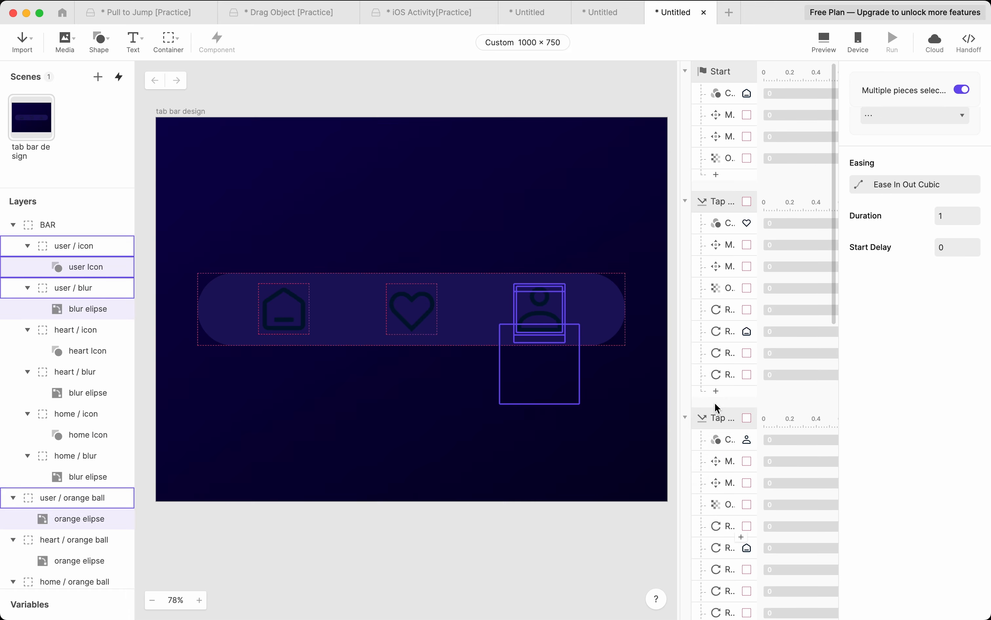
click(730, 374)
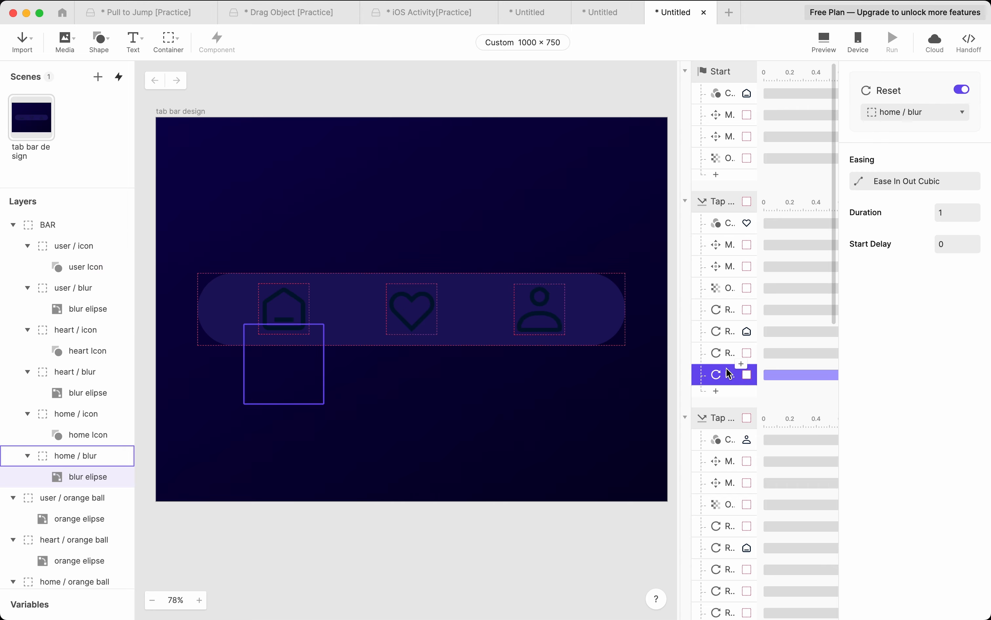
key(super+v)
click(722, 203)
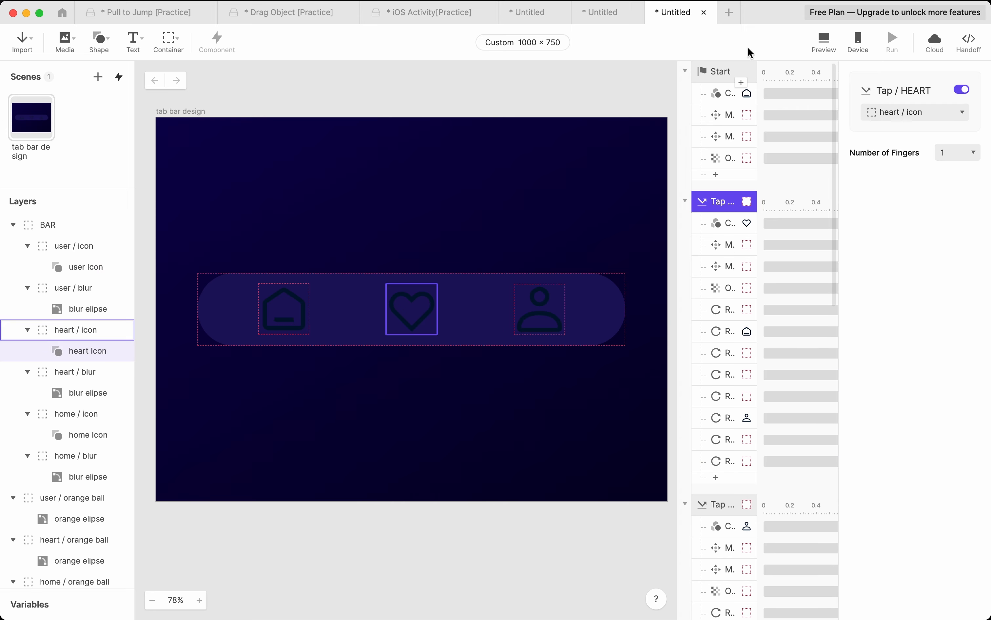
Step: Preview the prototype, restart it and test switching repeatedly between the heart, user and home icons
click(823, 40)
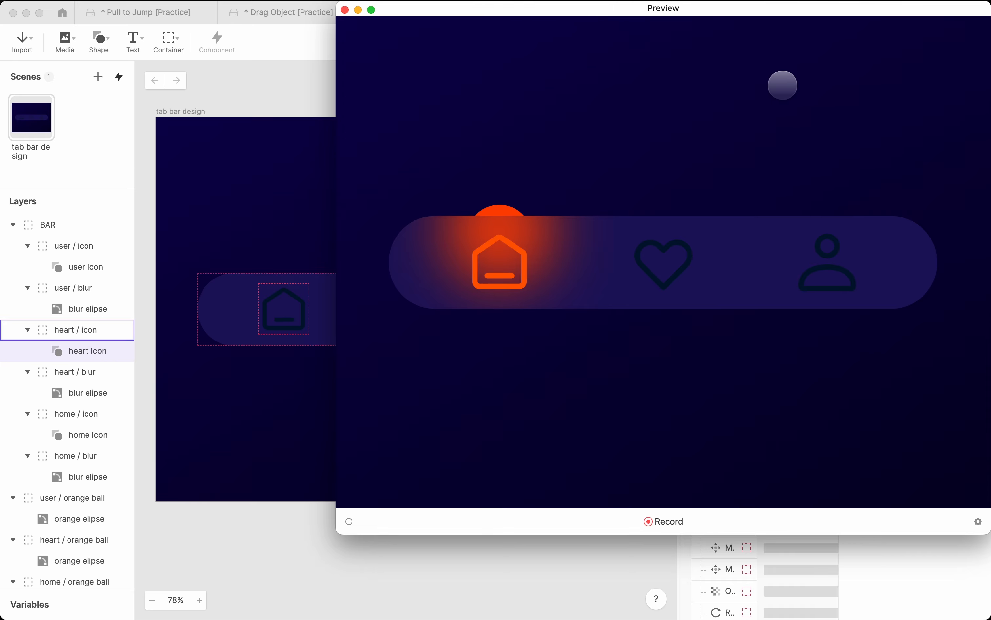
click(350, 523)
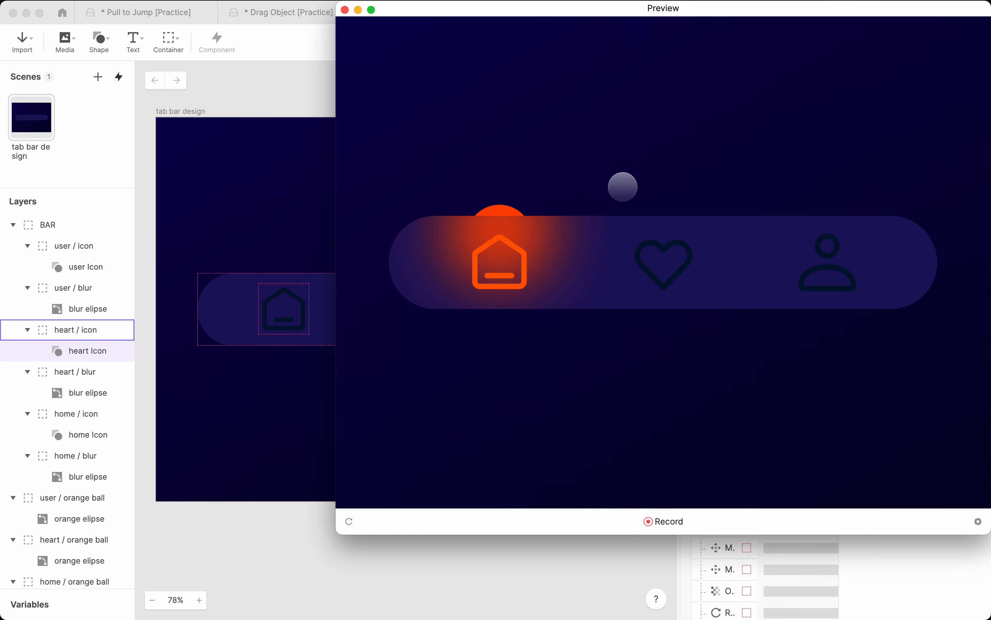
click(660, 257)
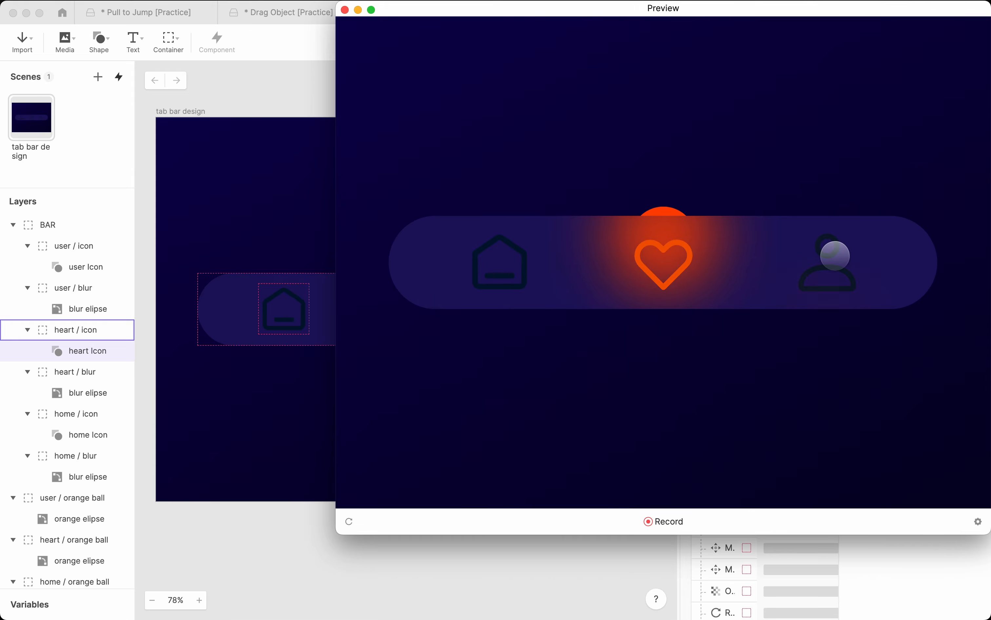
click(836, 256)
click(497, 275)
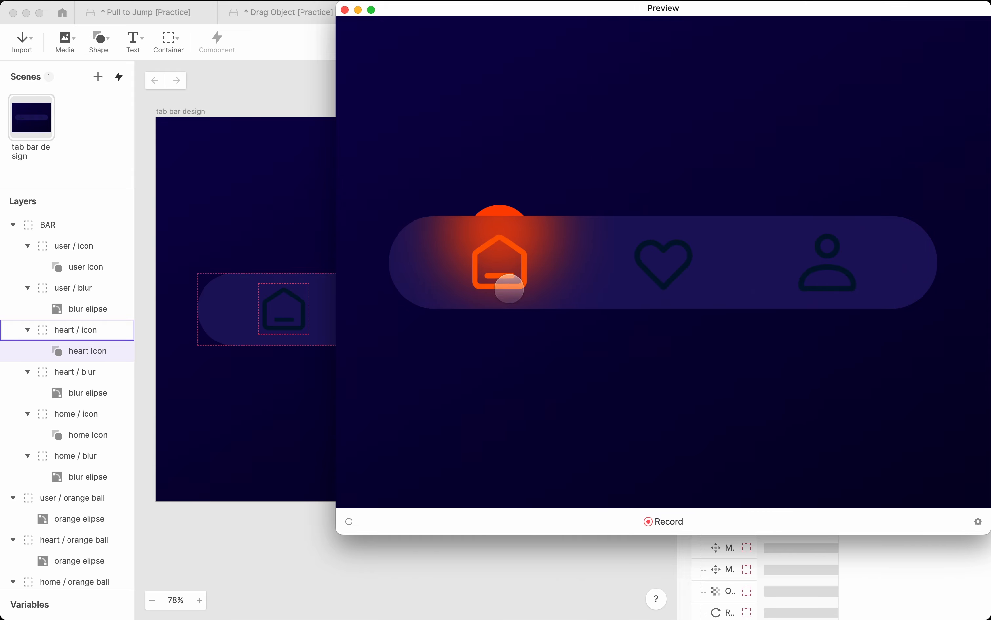
click(659, 273)
click(812, 265)
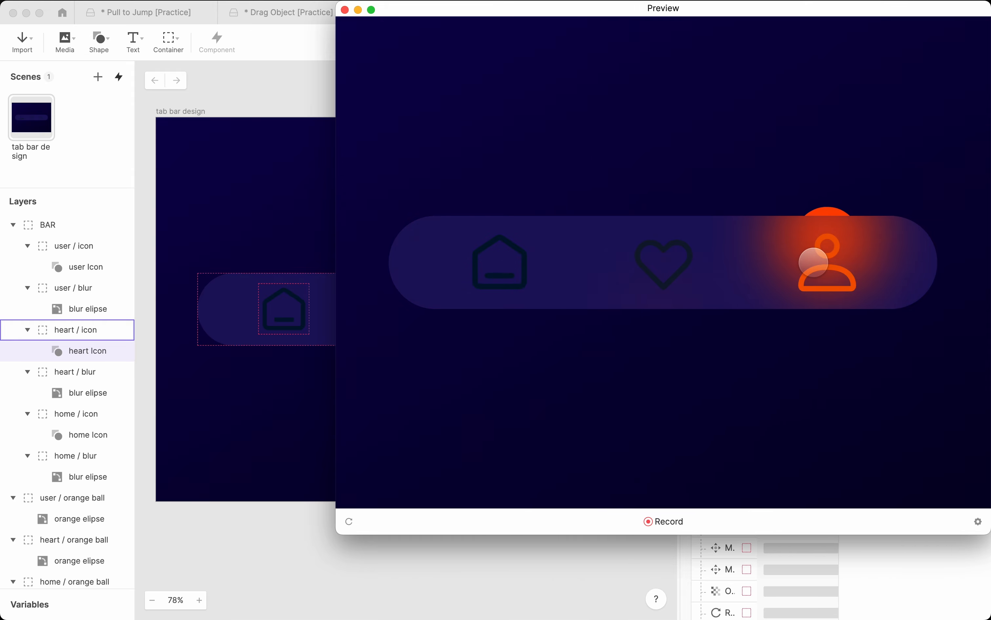
click(664, 267)
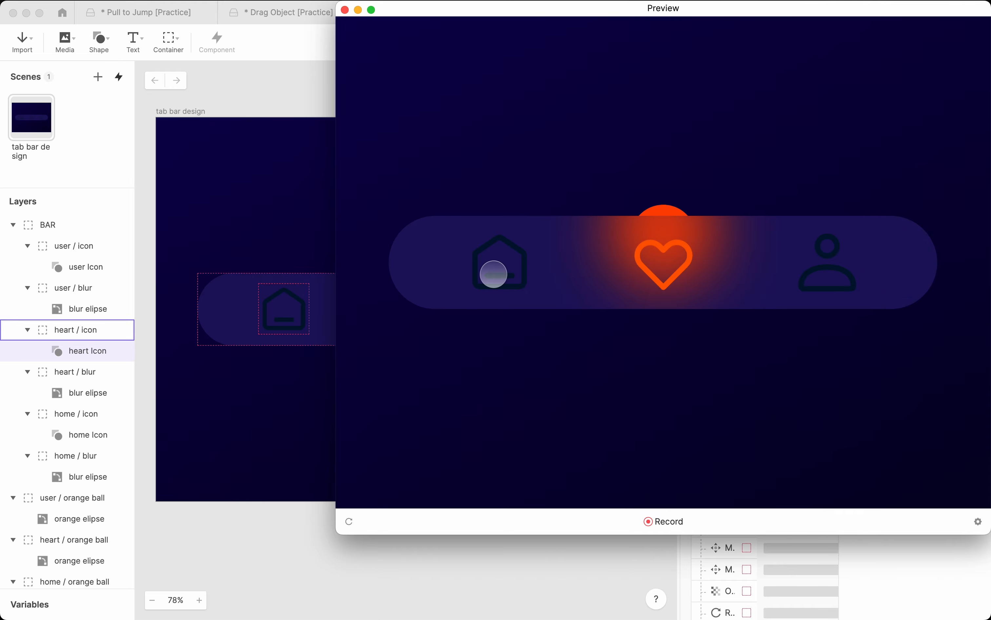
click(494, 274)
click(803, 281)
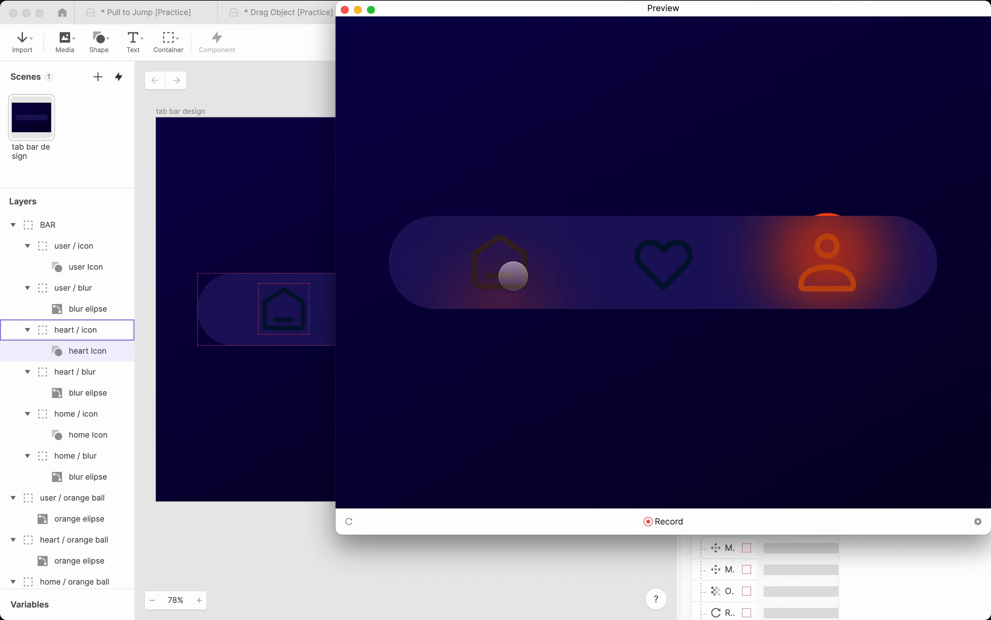
click(506, 278)
click(668, 247)
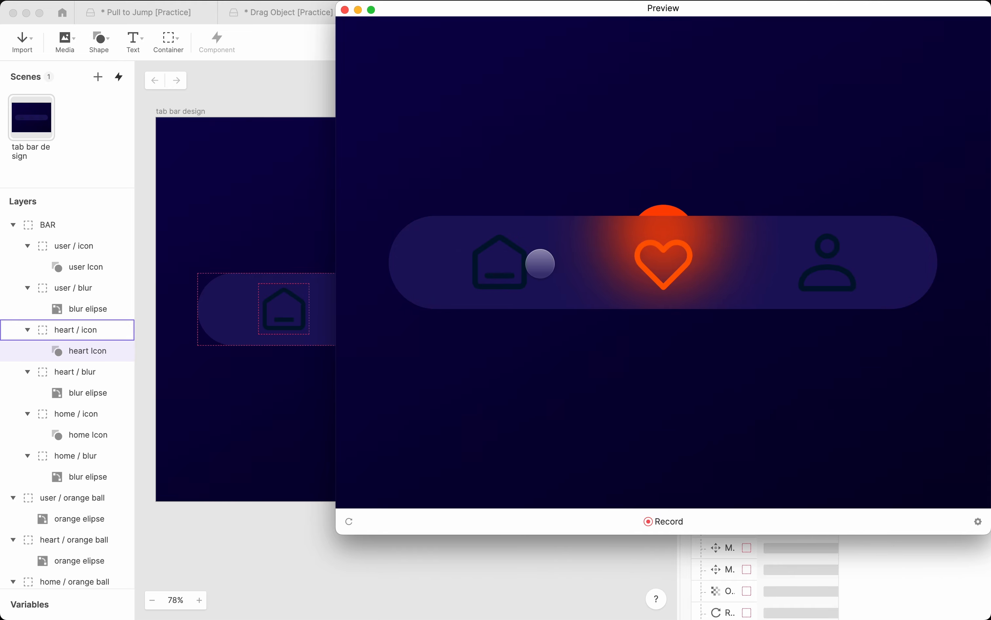
click(503, 262)
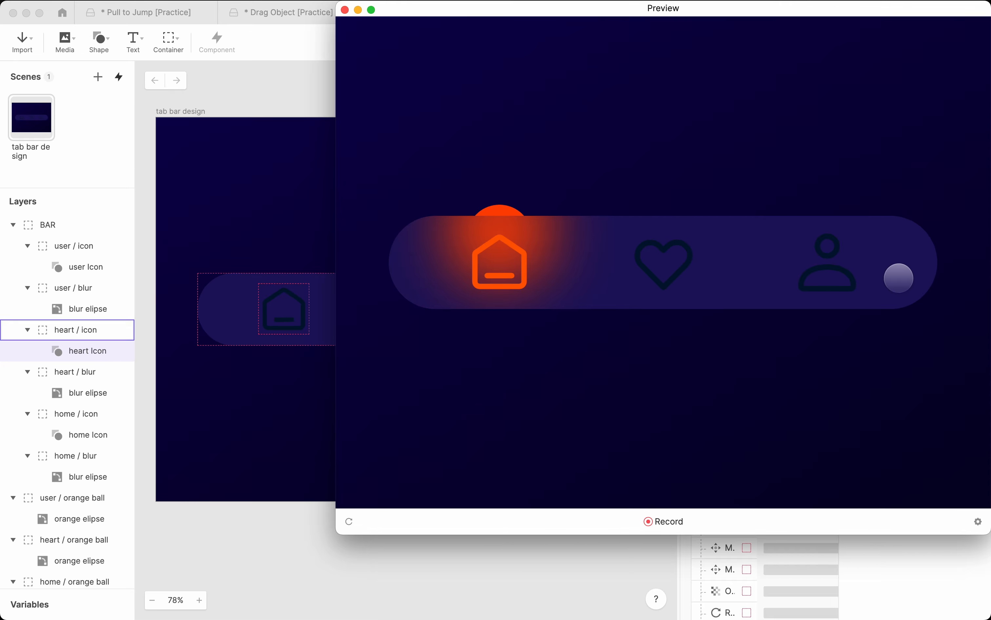
click(770, 250)
click(664, 264)
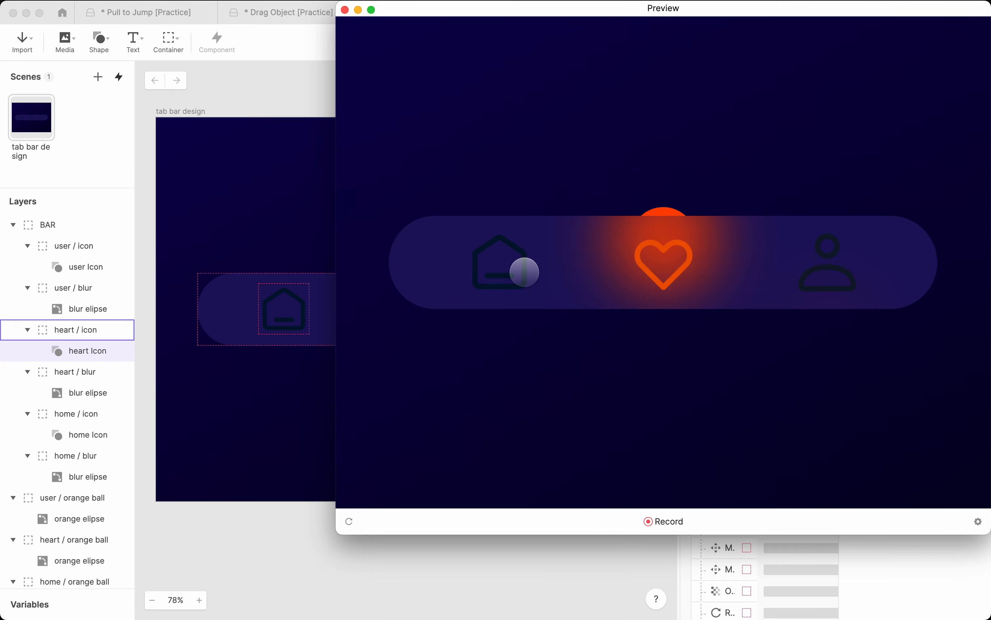
click(524, 272)
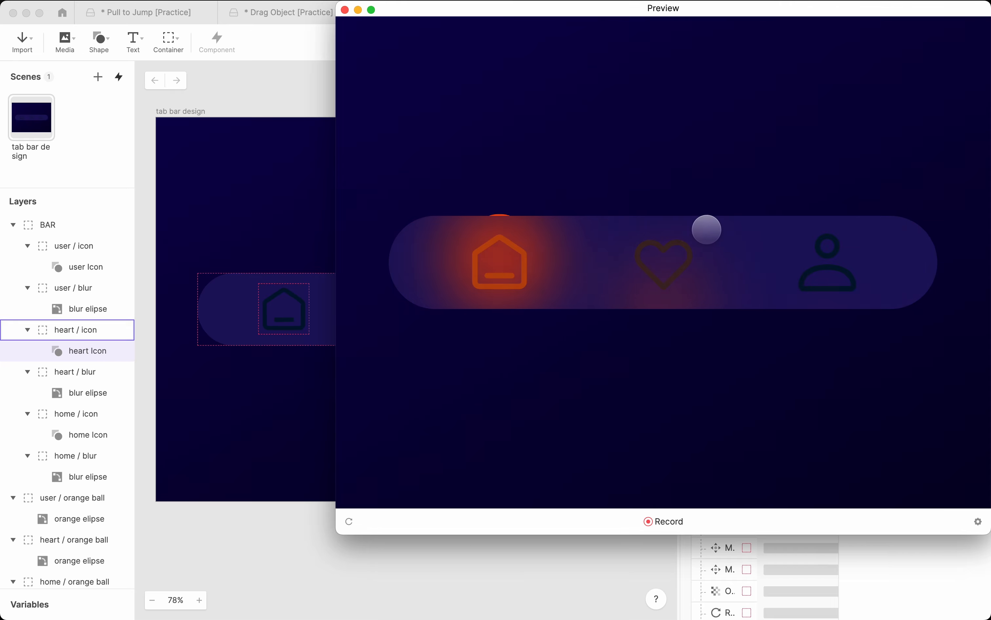
click(668, 269)
click(790, 265)
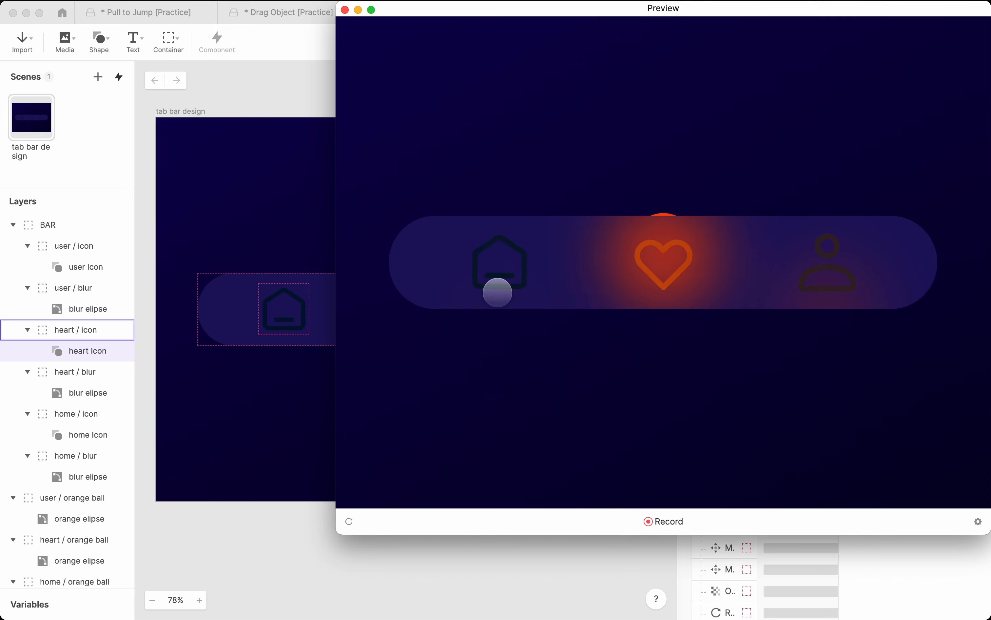
click(498, 291)
click(675, 290)
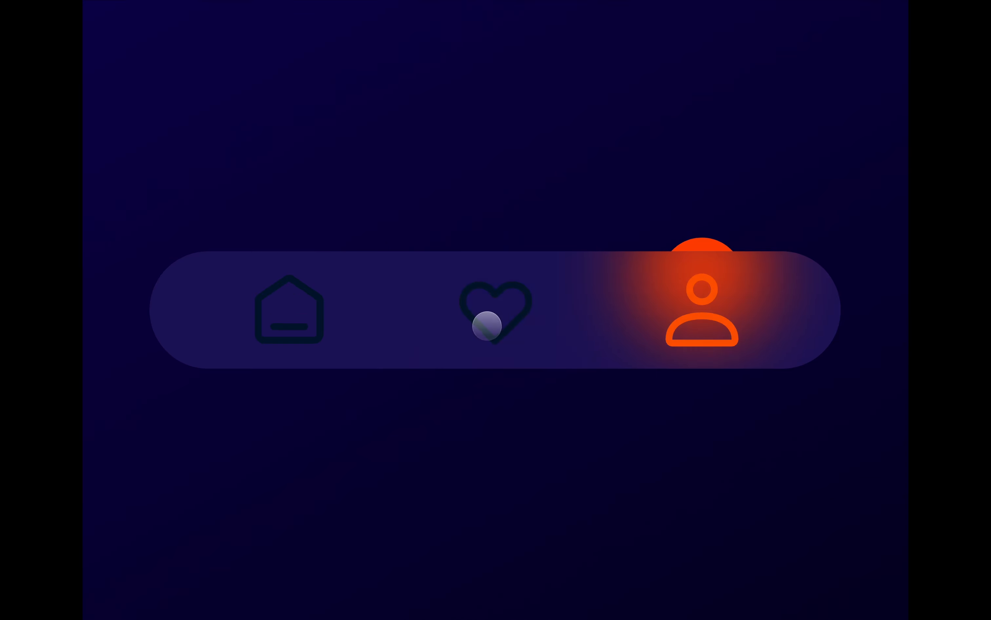
click(487, 326)
click(308, 335)
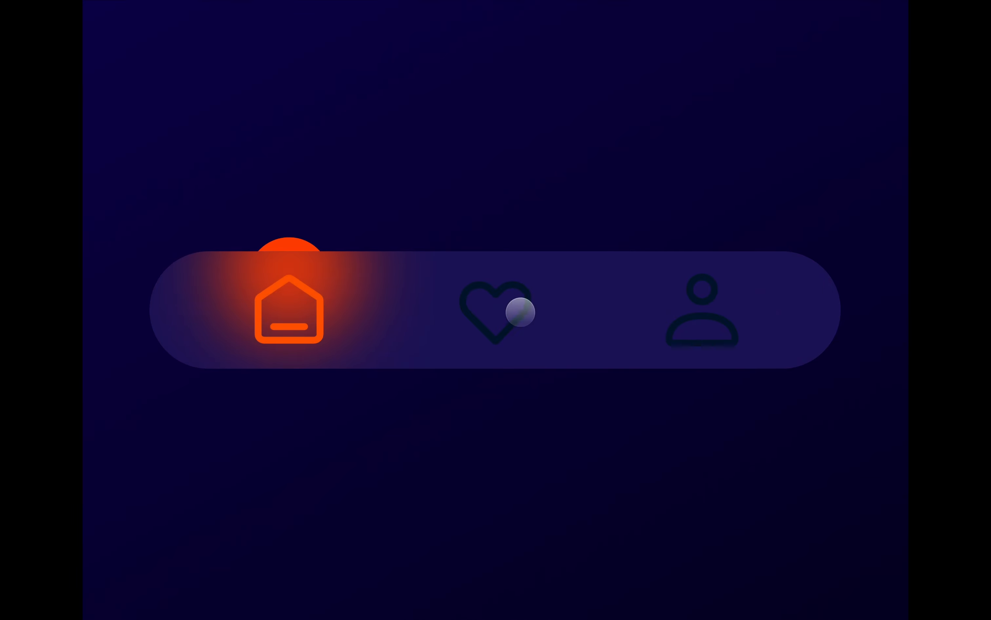
click(492, 310)
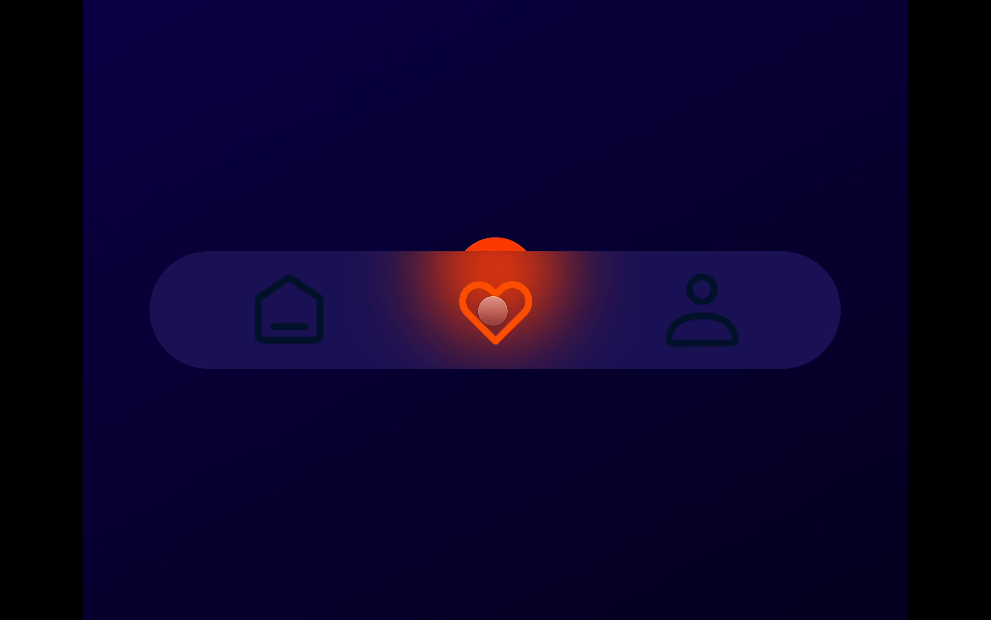